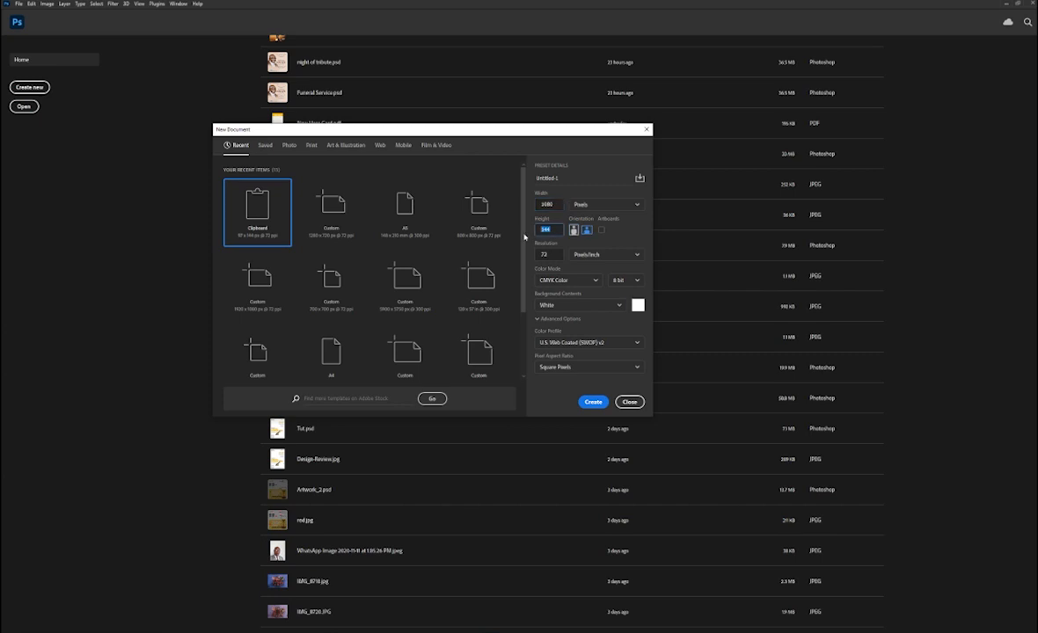
Create a portrait document named F_W, 1080 × 1350 px at 120 pixels/inch, in RGB Color with a white background.
text(1350)
key(Tab)
click(594, 178)
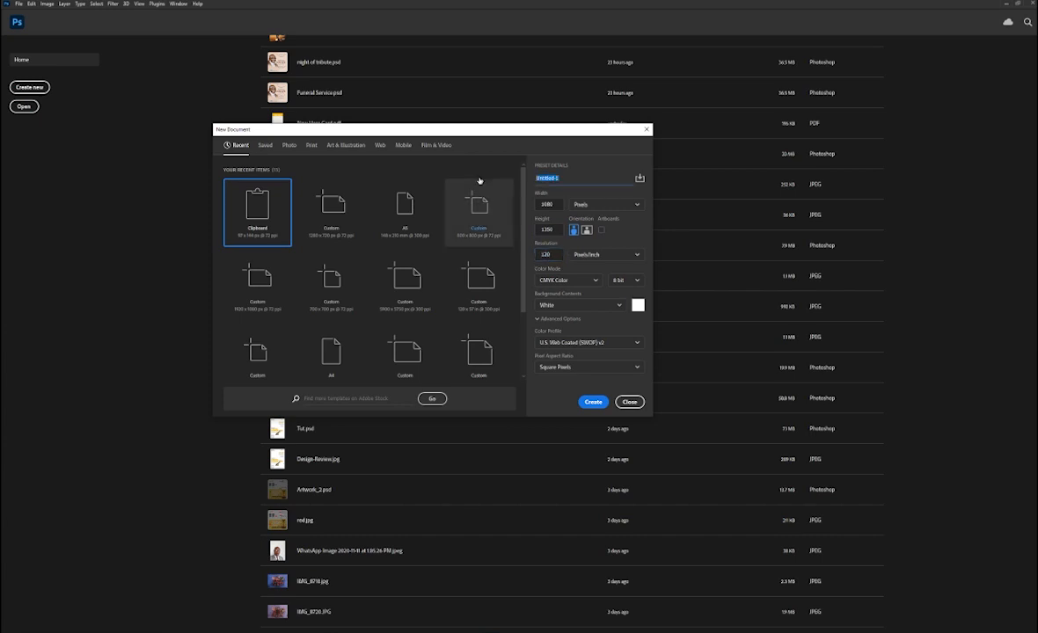
text(t)
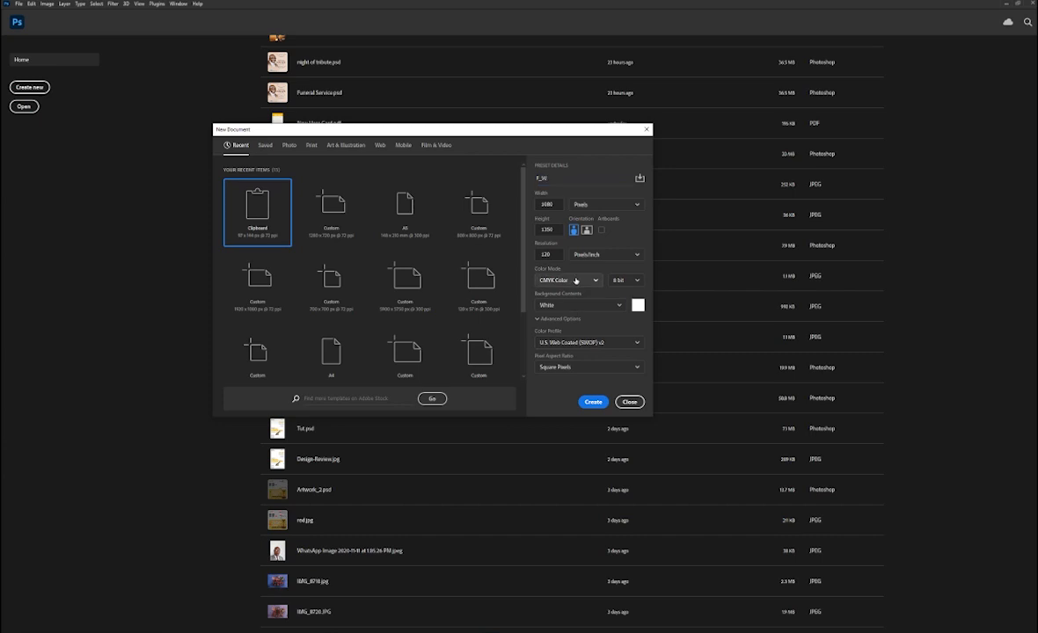
click(577, 281)
click(562, 322)
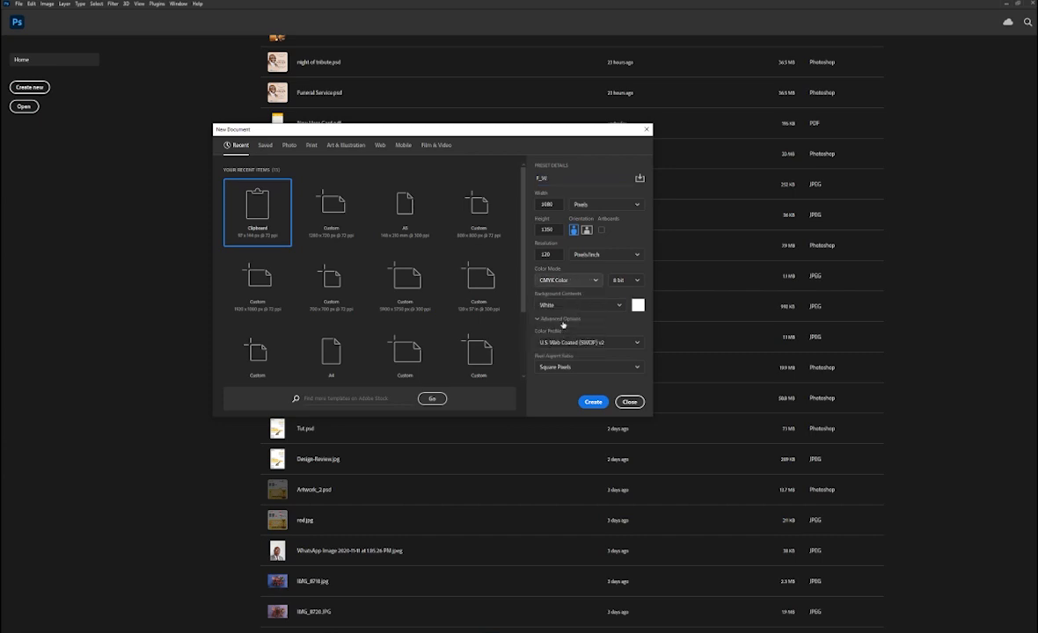
click(594, 403)
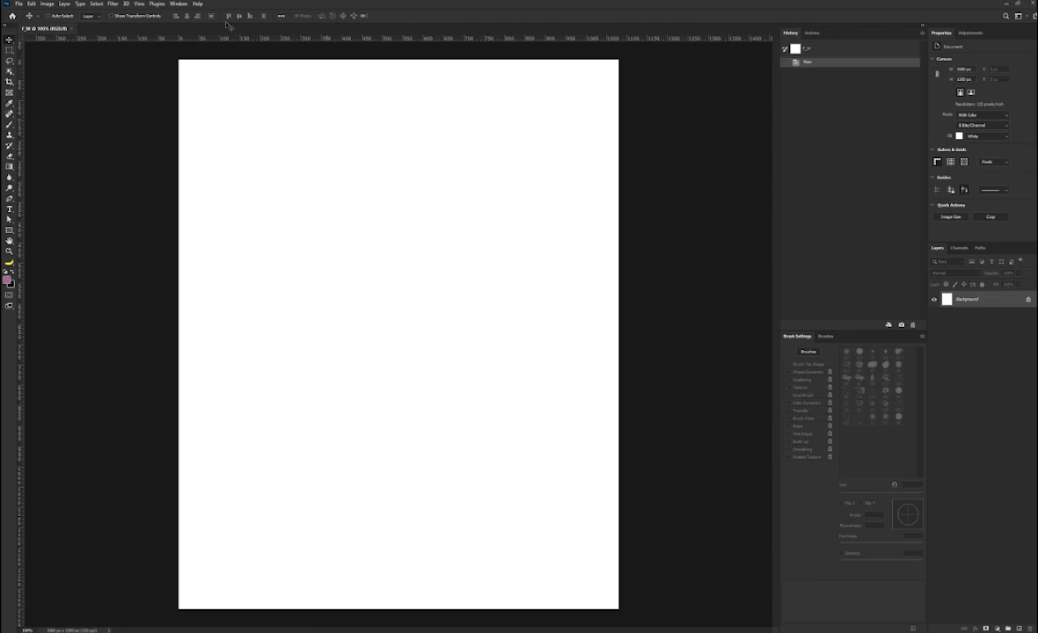
Add a guide layout with 4 columns, 10 rows, 20 px gutters and 50 px margins on every side.
click(139, 5)
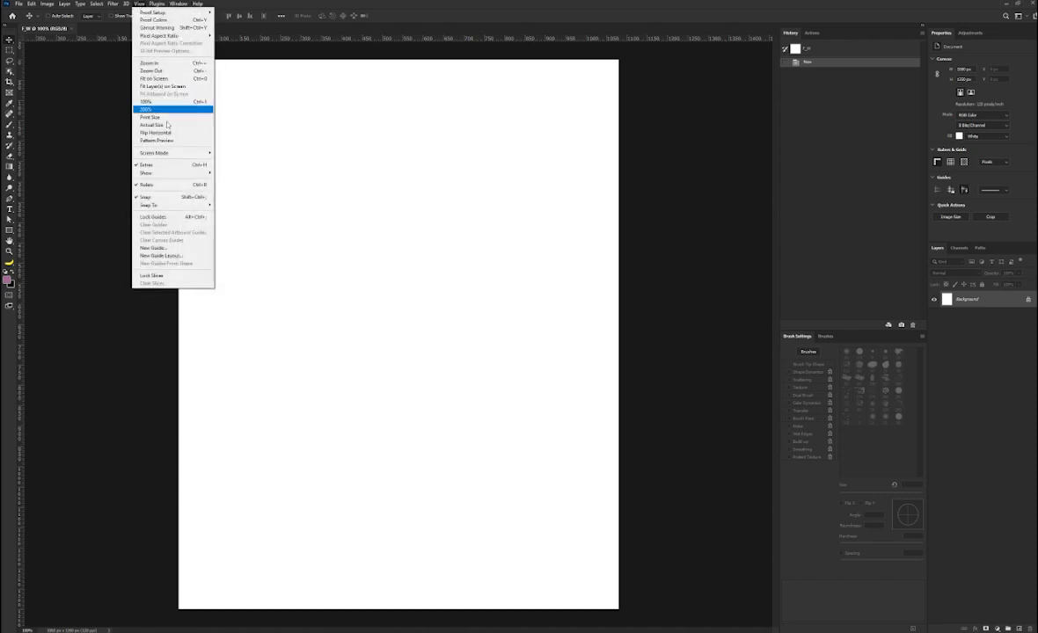
click(178, 256)
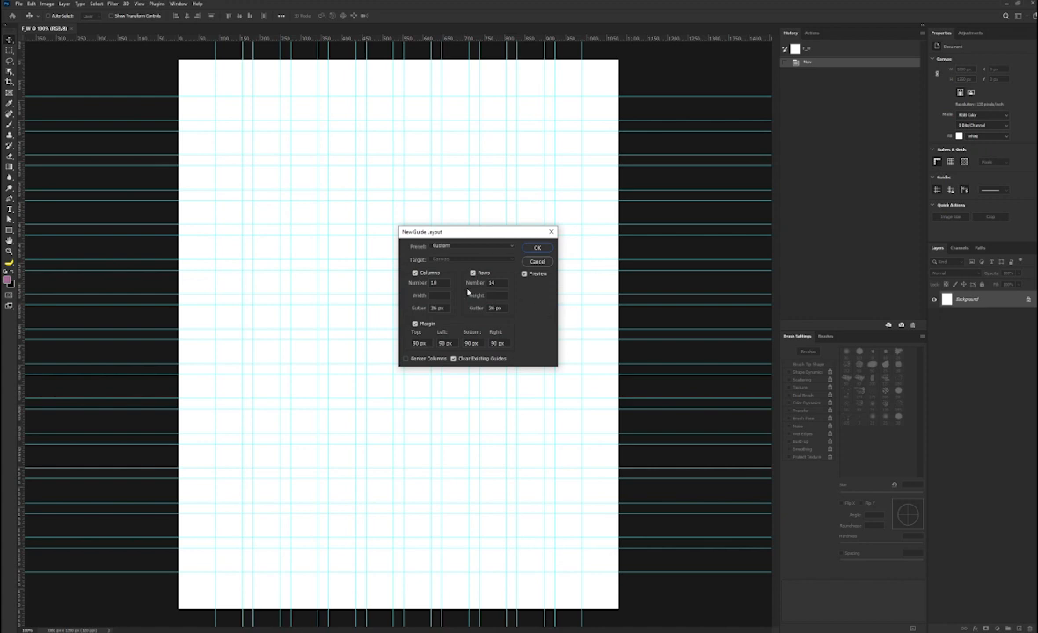
click(413, 284)
text(4)
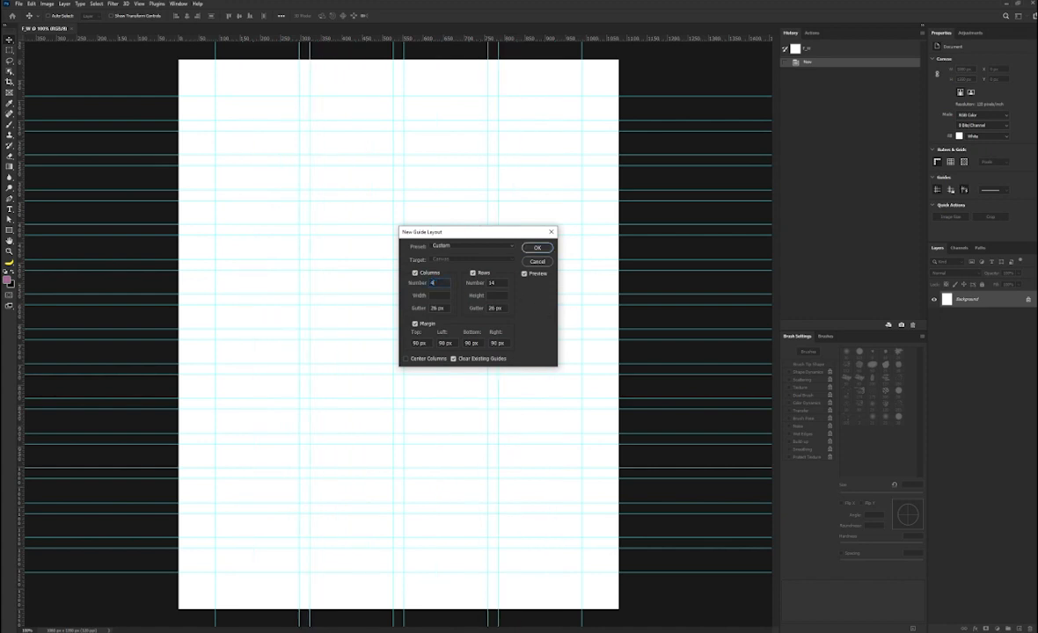
click(466, 284)
text(10)
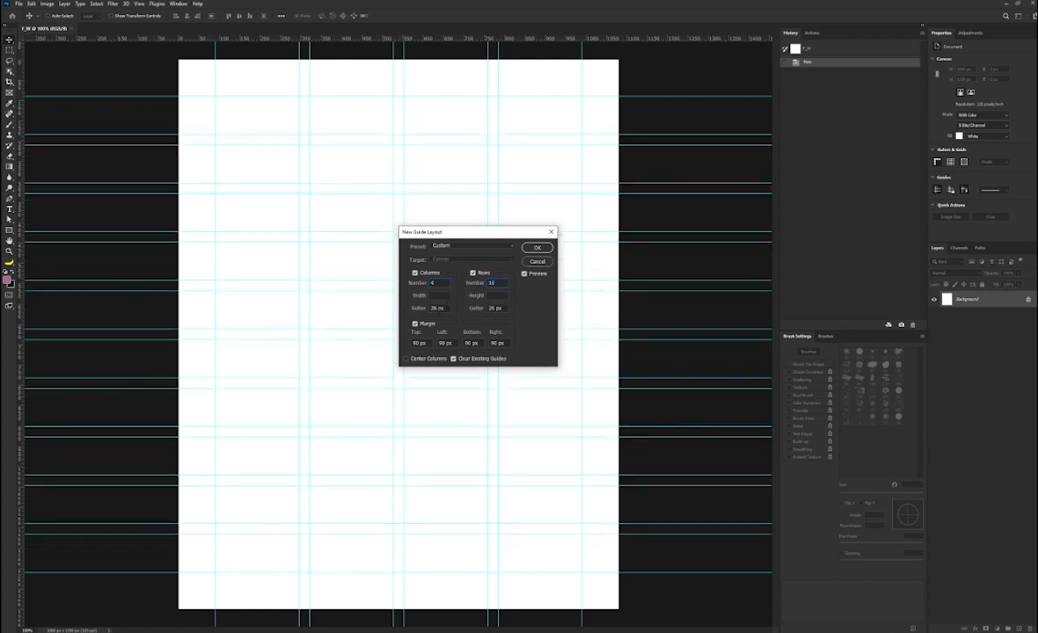
click(415, 308)
text(0)
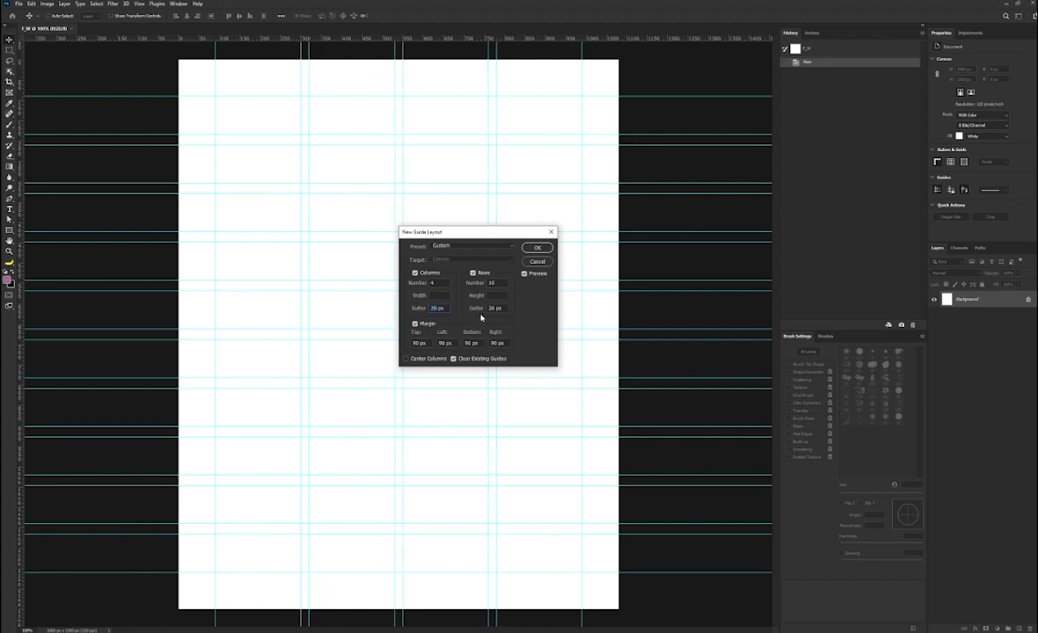
text(0)
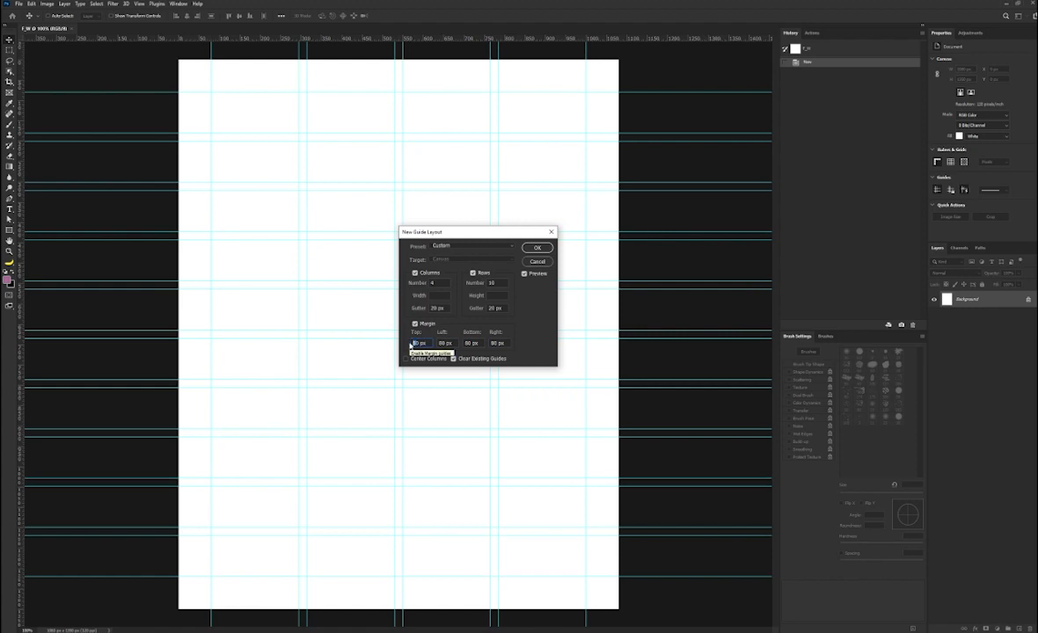
text(5)
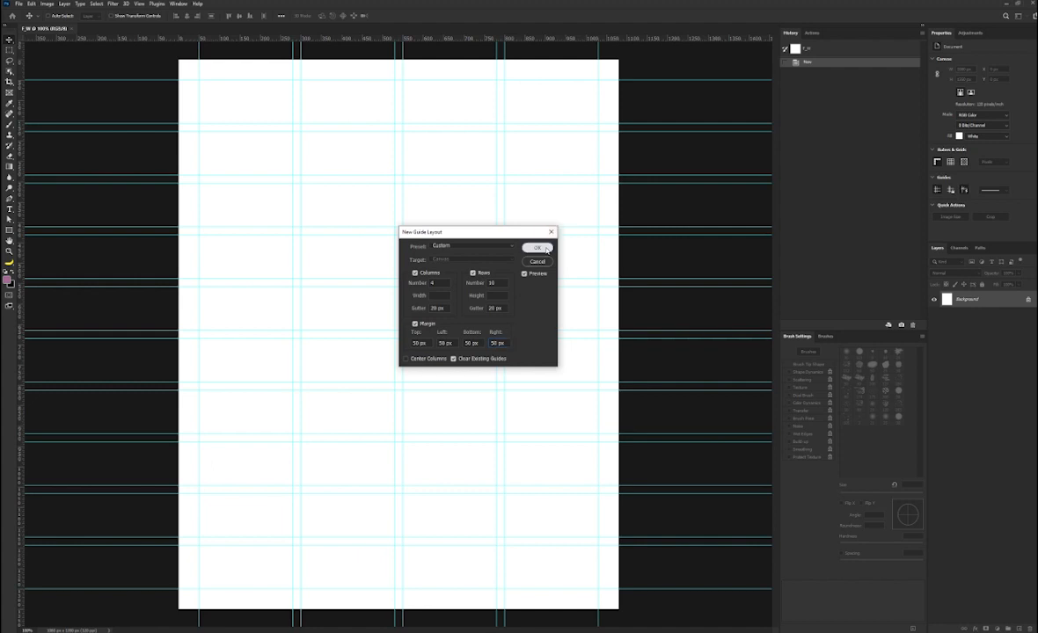
click(537, 248)
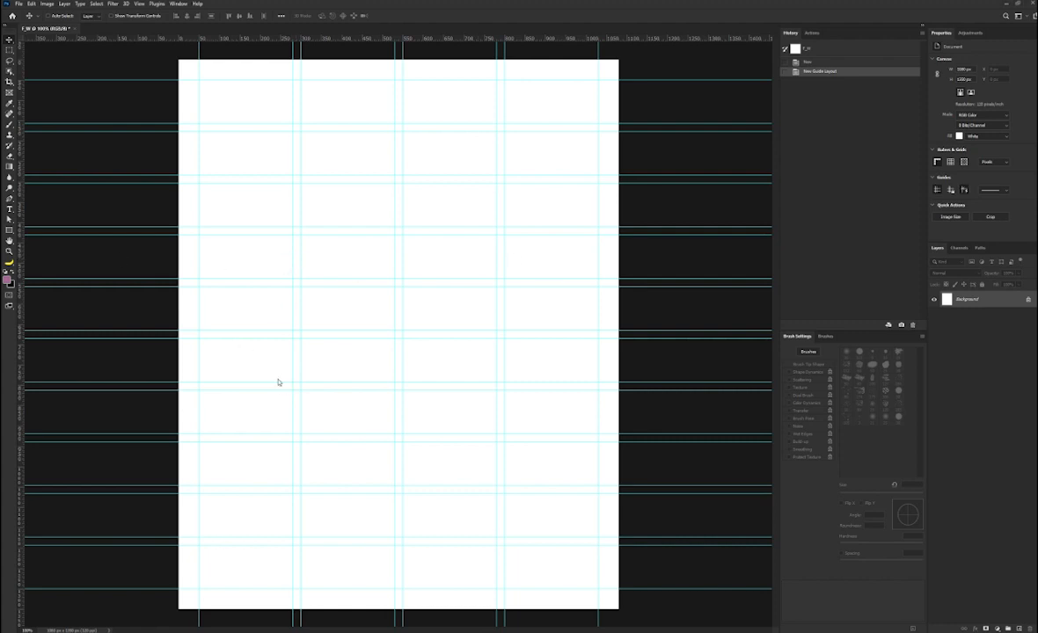
Place the dust image, enlarge it beyond the canvas width and position it over the lower part of the canvas.
drag(282, 384, 332, 371)
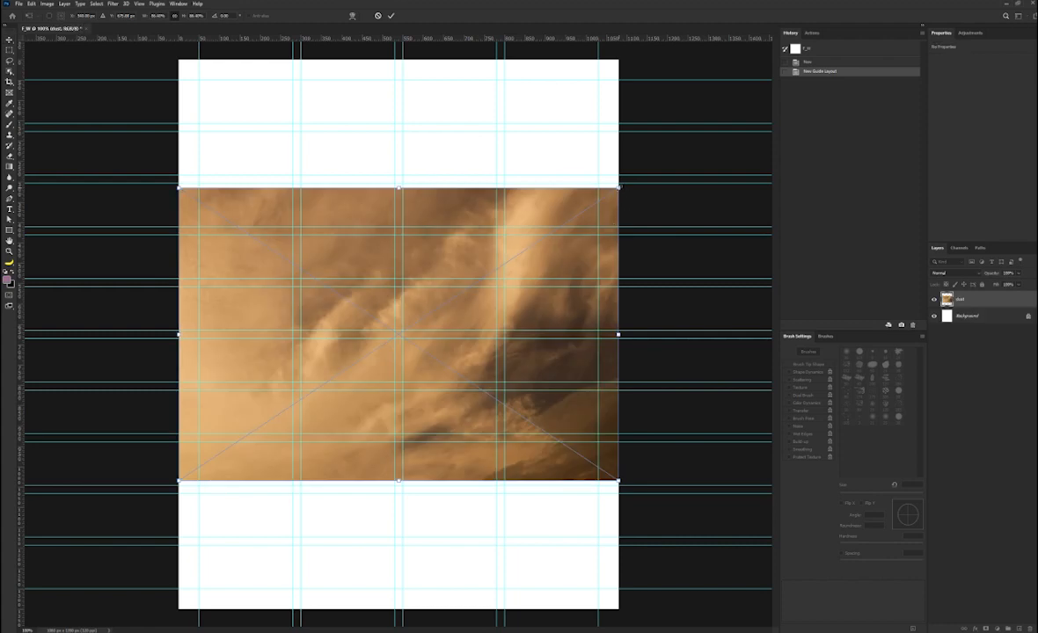
drag(620, 190, 745, 106)
drag(552, 359, 511, 409)
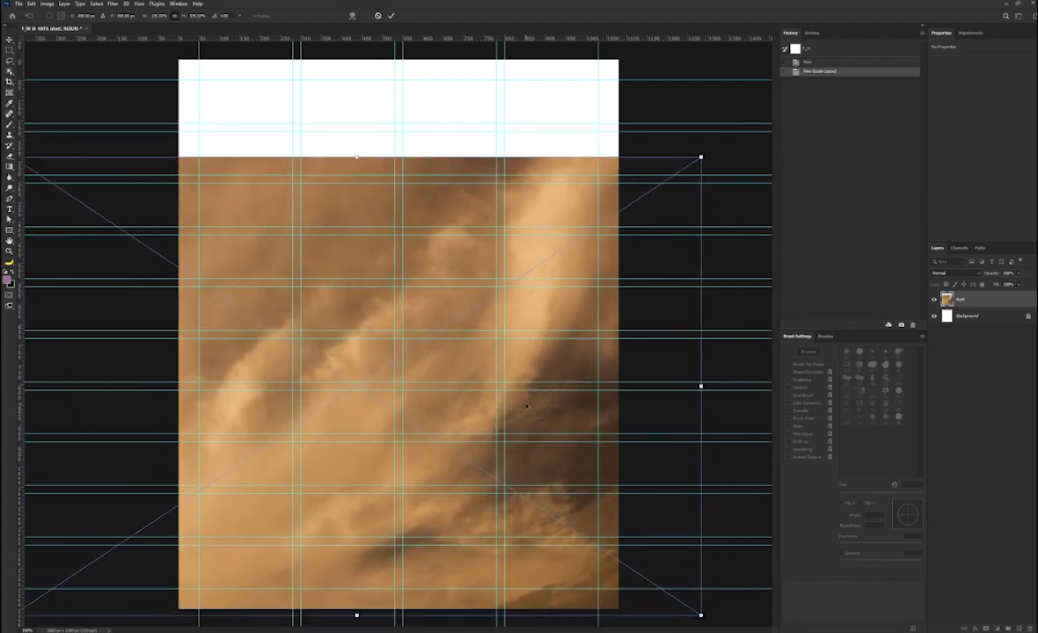
key(Return)
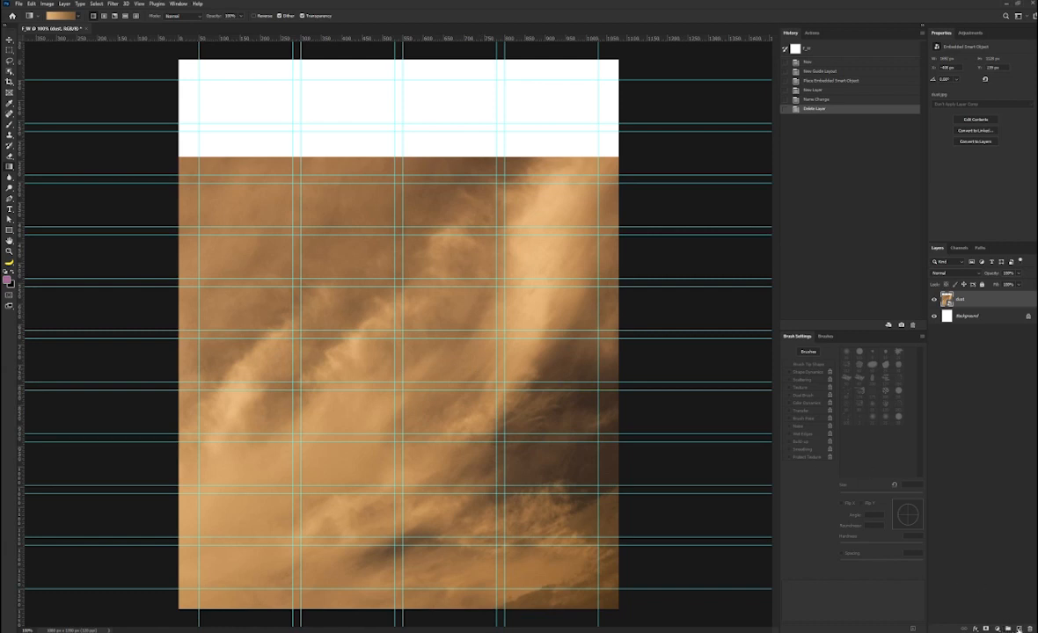
Create a new layer above the dust image and name it Light.
click(1019, 628)
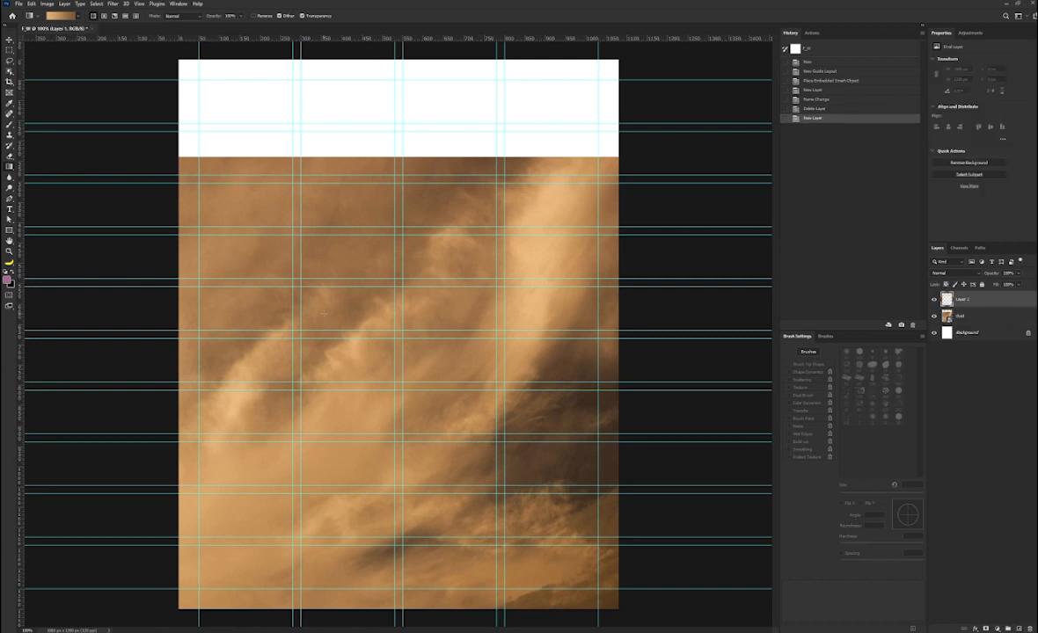
double_click(962, 300)
text(Light)
key(Return)
Choose a pale peach foreground colour and fill the Light layer with it.
click(9, 278)
click(244, 456)
click(614, 305)
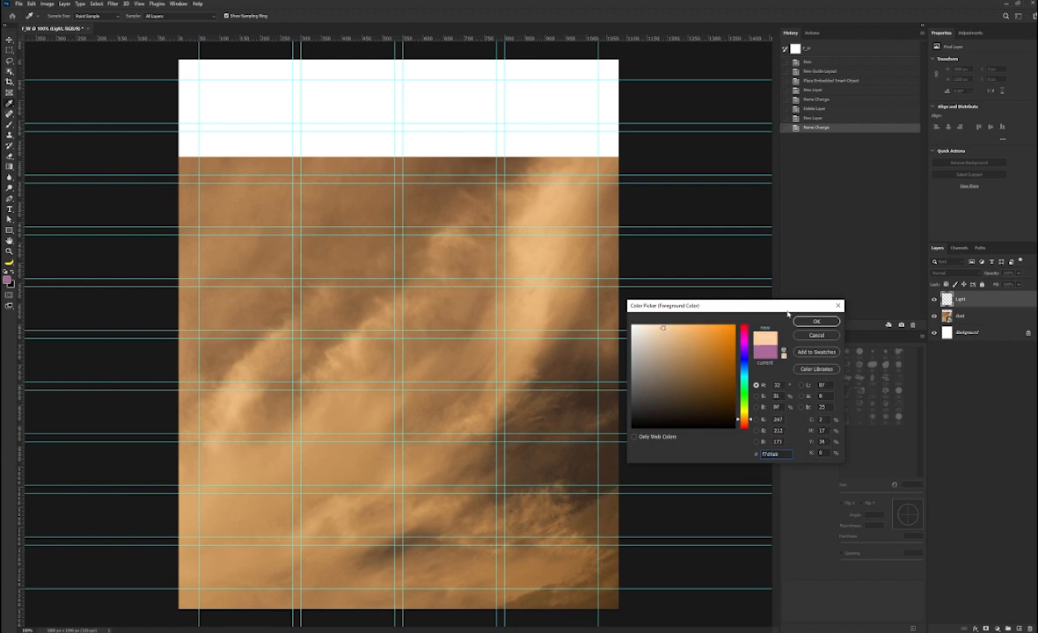
click(659, 328)
key(Return)
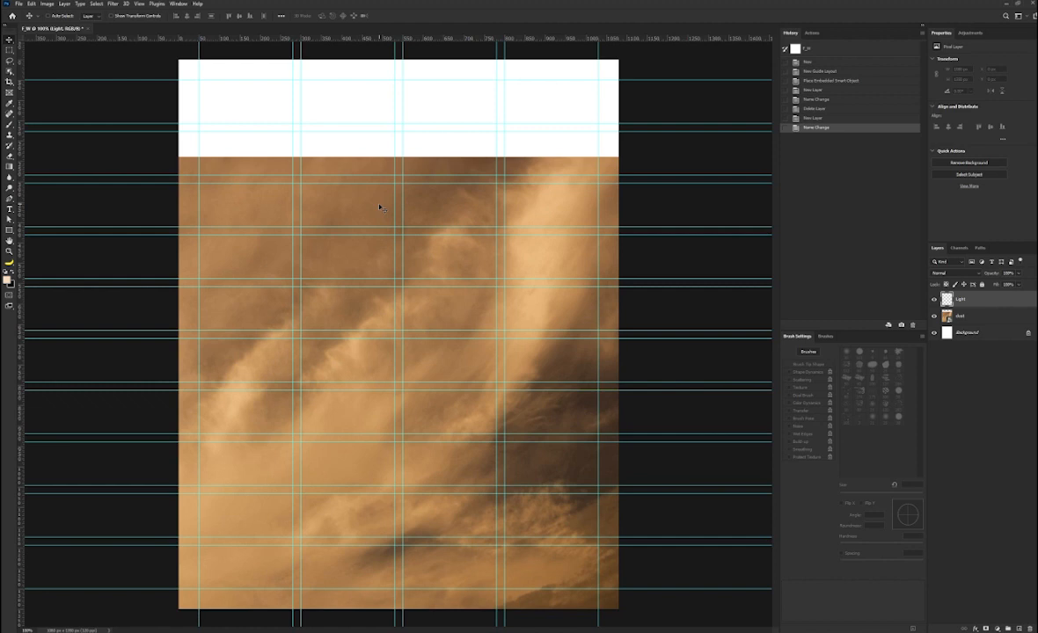
key(alt+BackSpace)
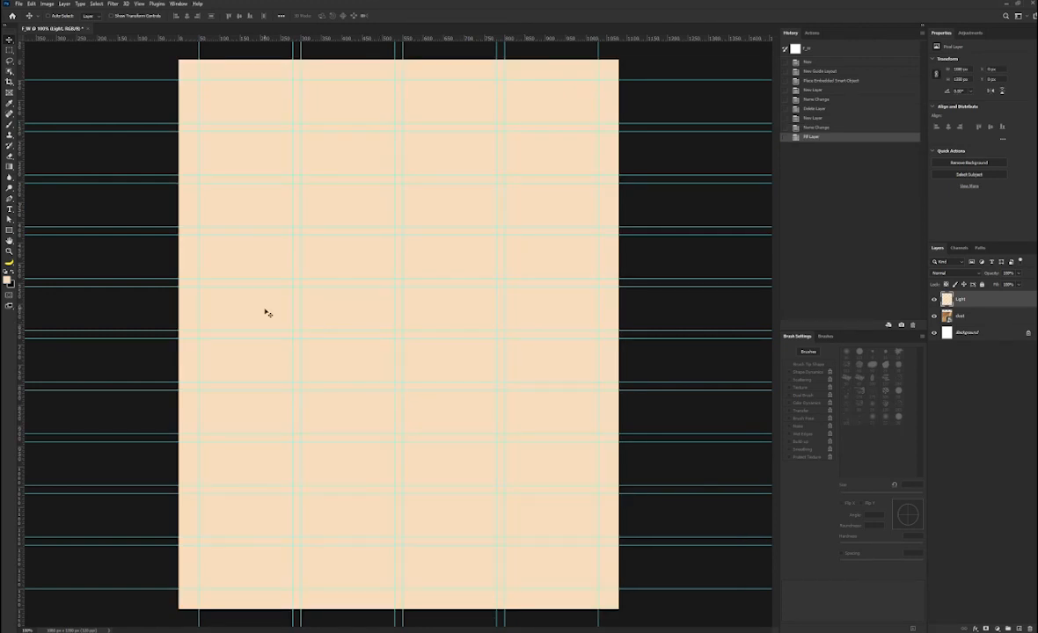
Erase the bottom strip of the Light layer with a soft 400 px eraser to reveal the dust image.
key(e)
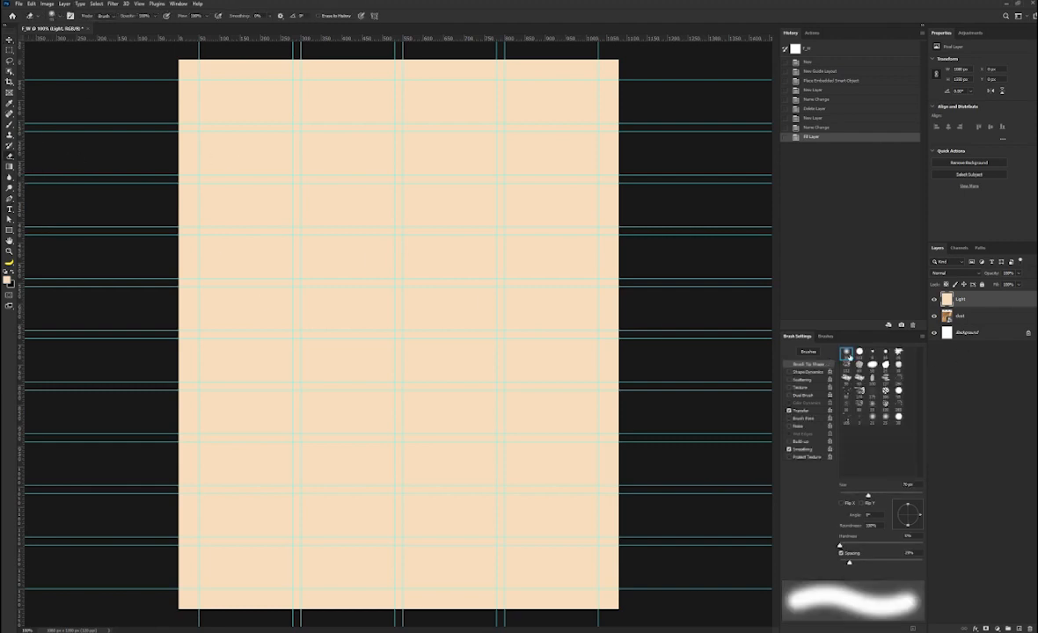
key(bracketright)
key(bracketright)
key(bracketright)
key(bracketright)
key(bracketright)
key(bracketright)
key(bracketright)
key(bracketright)
key(bracketright)
key(bracketright)
key(bracketright)
key(bracketright)
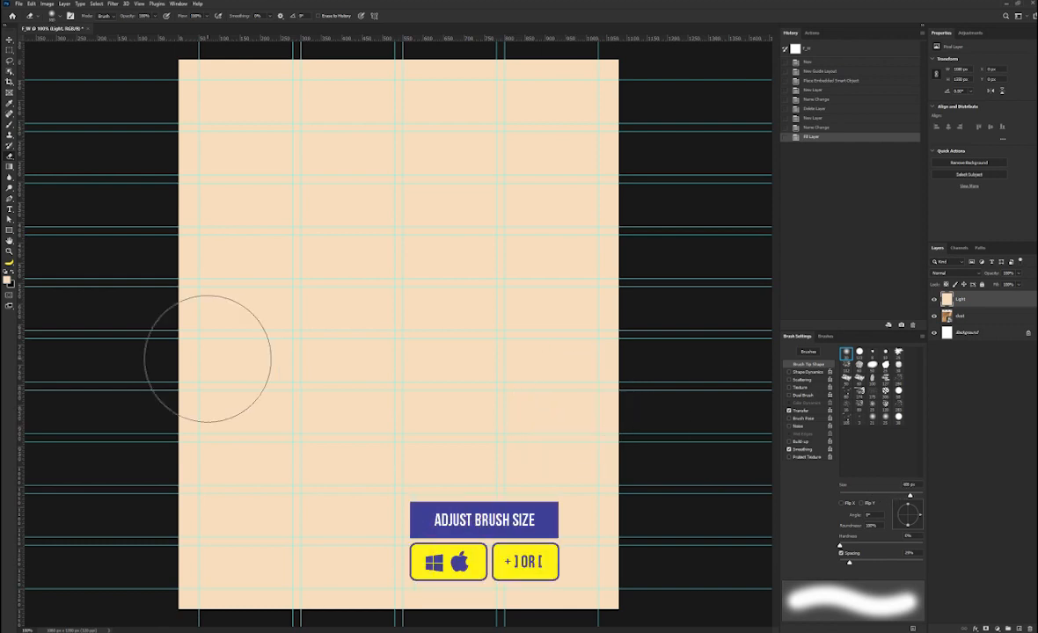
mouse_move(567, 480)
mouse_down()
mouse_move(579, 563)
mouse_move(236, 572)
mouse_move(151, 544)
mouse_up()
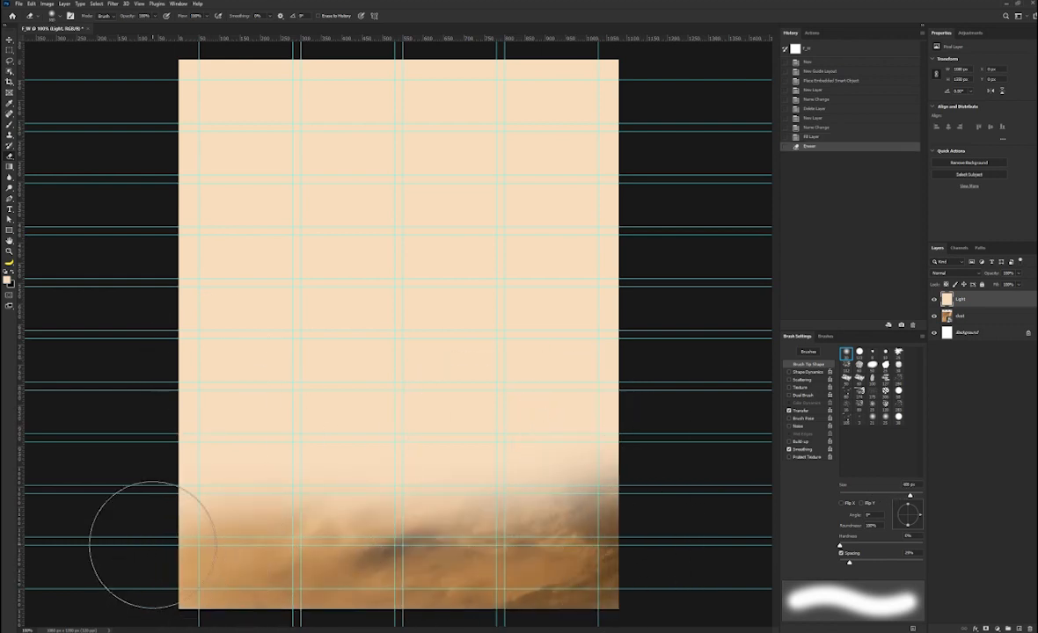
Erase more of the Light layer's lower half with a soft 700 px eraser, blending it into the dust clouds.
key(bracketright)
key(bracketright)
key(bracketright)
click(578, 541)
click(495, 555)
click(396, 552)
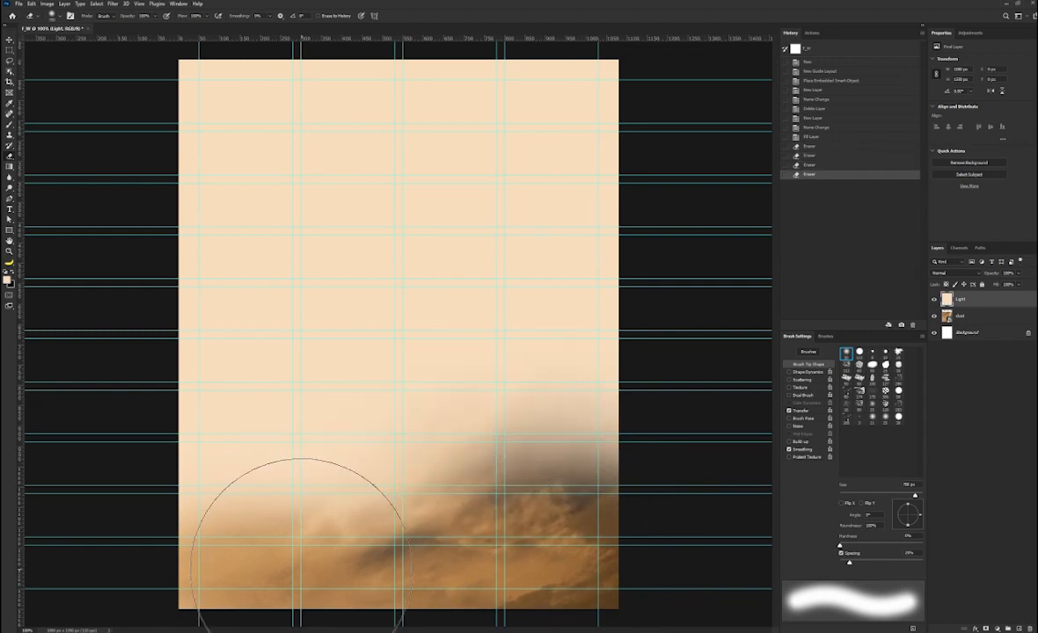
click(231, 546)
click(183, 539)
click(287, 511)
click(380, 482)
click(603, 409)
click(519, 471)
click(400, 466)
click(339, 475)
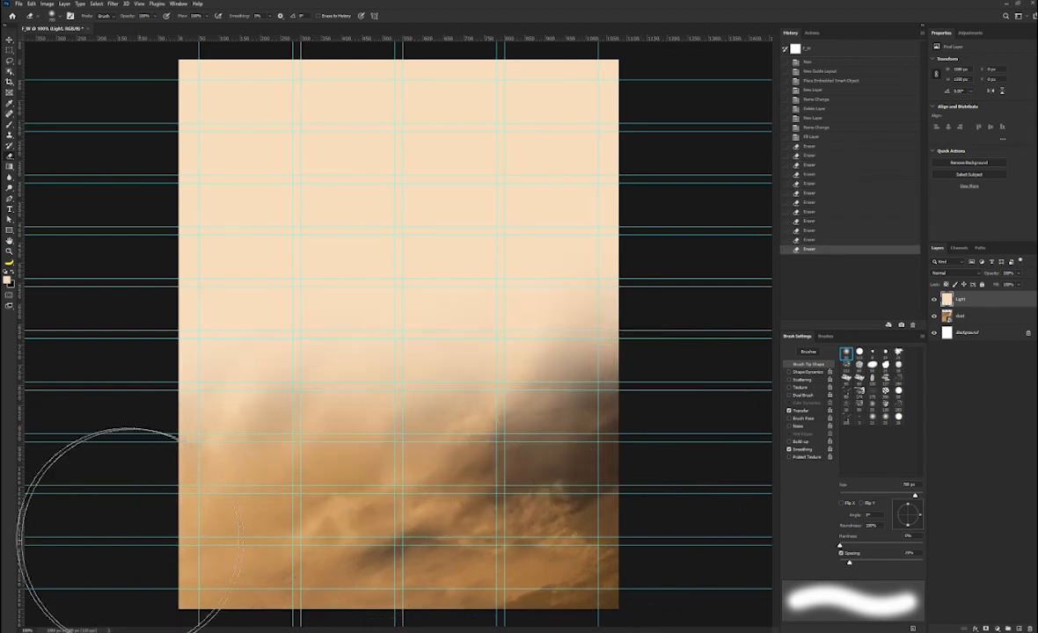
Move the Light layer down, stretch its upper edge back to the canvas top, then shift it up slightly.
key(v)
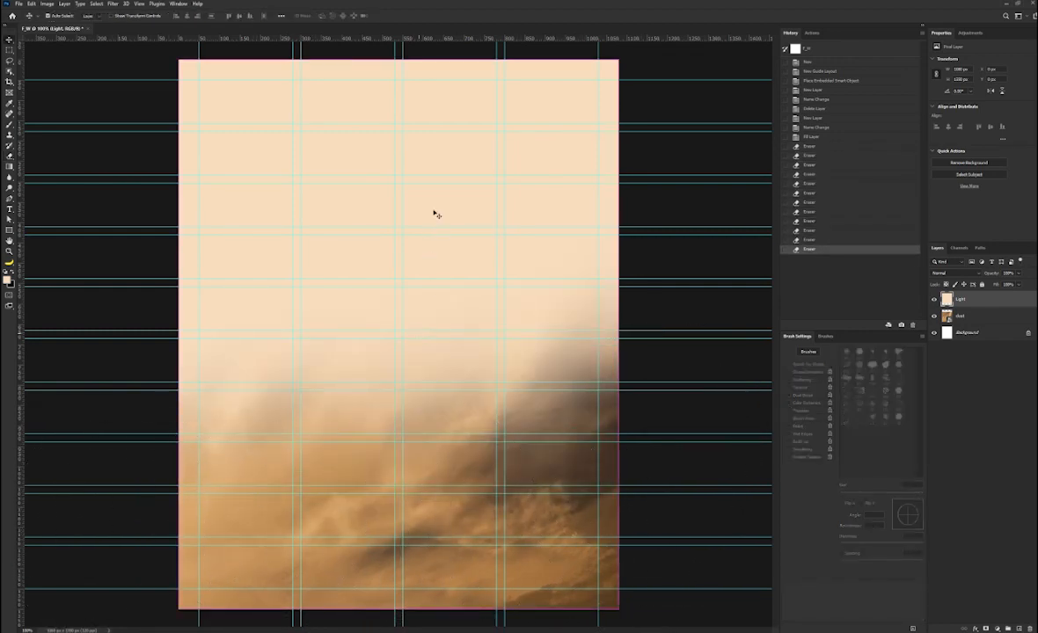
key(ctrl+t)
drag(436, 275, 440, 328)
drag(396, 112, 399, 59)
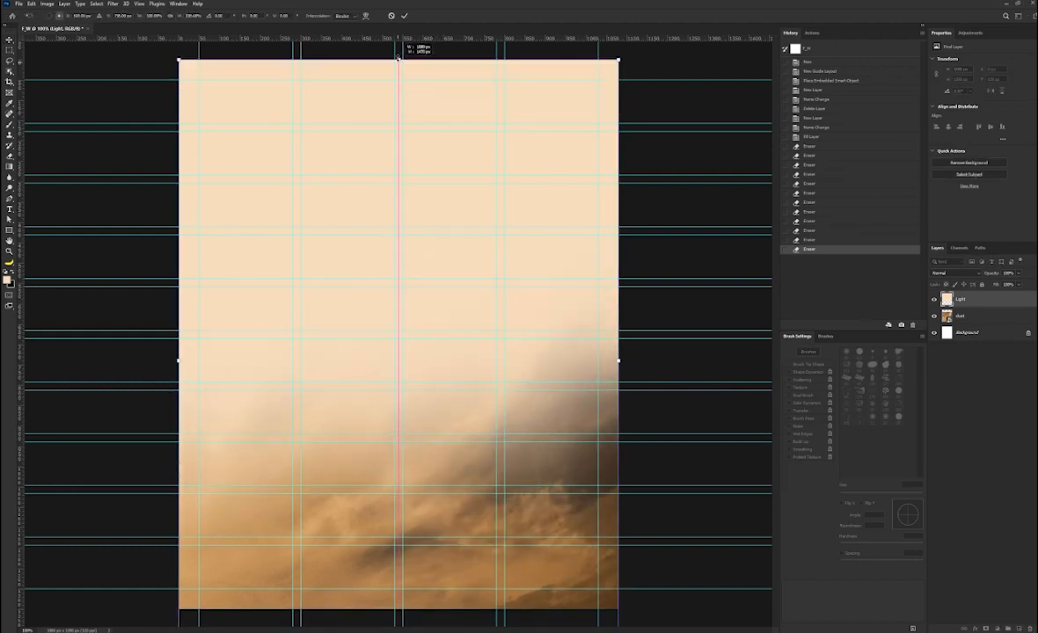
drag(482, 435, 481, 419)
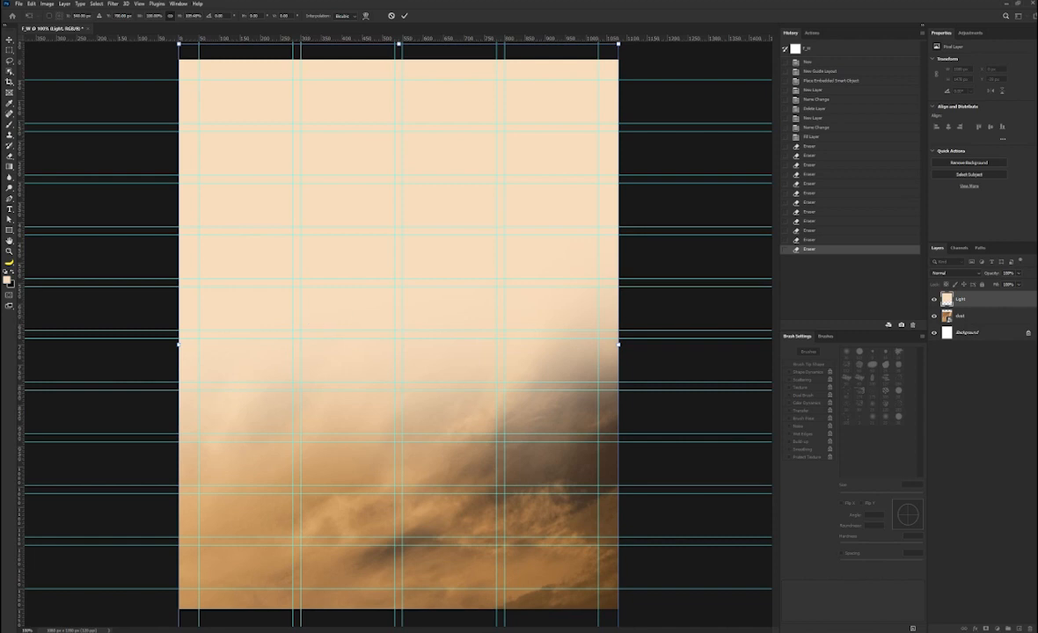
Place the city image over the upper left of the canvas and reduce its opacity to about 40%.
drag(339, 187, 357, 253)
key(Return)
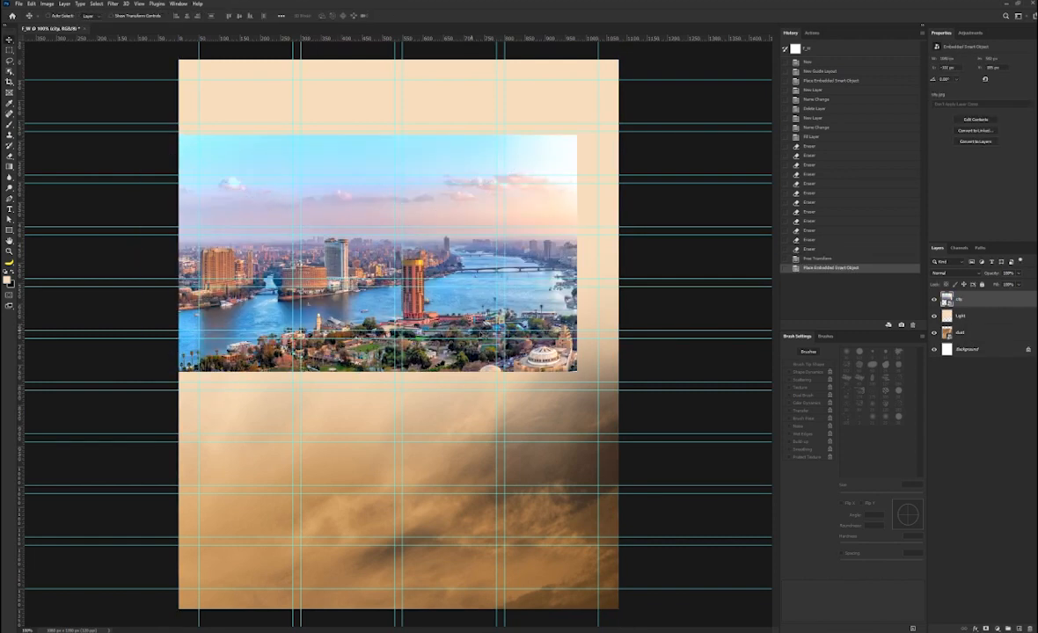
click(974, 273)
click(976, 273)
click(1018, 273)
drag(1020, 284, 1000, 285)
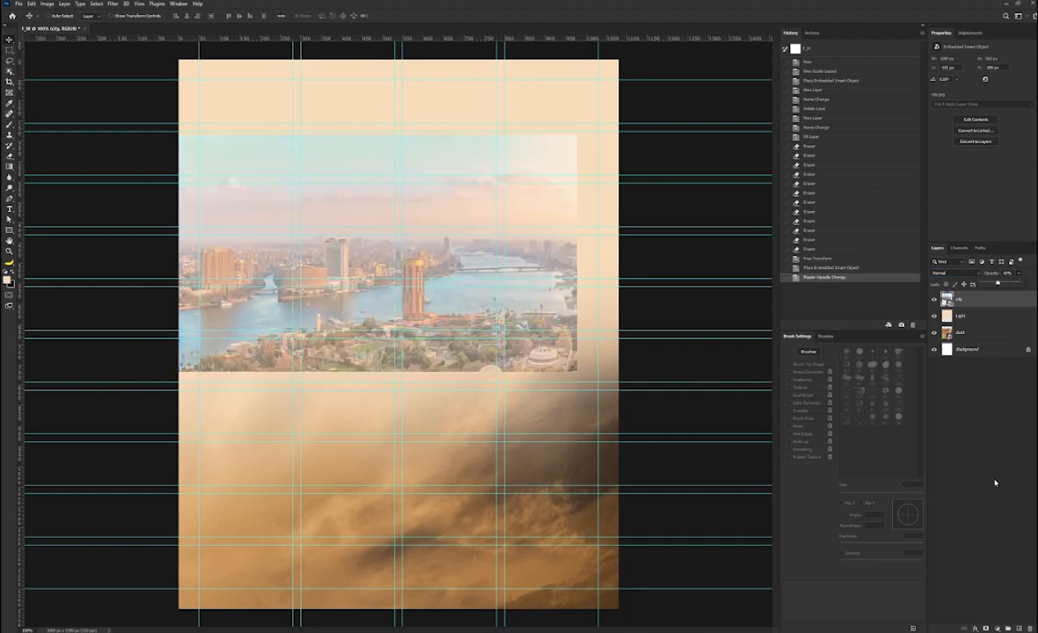
Add a layer mask to the city layer and set up a soft 500 px brush for painting on it.
click(986, 629)
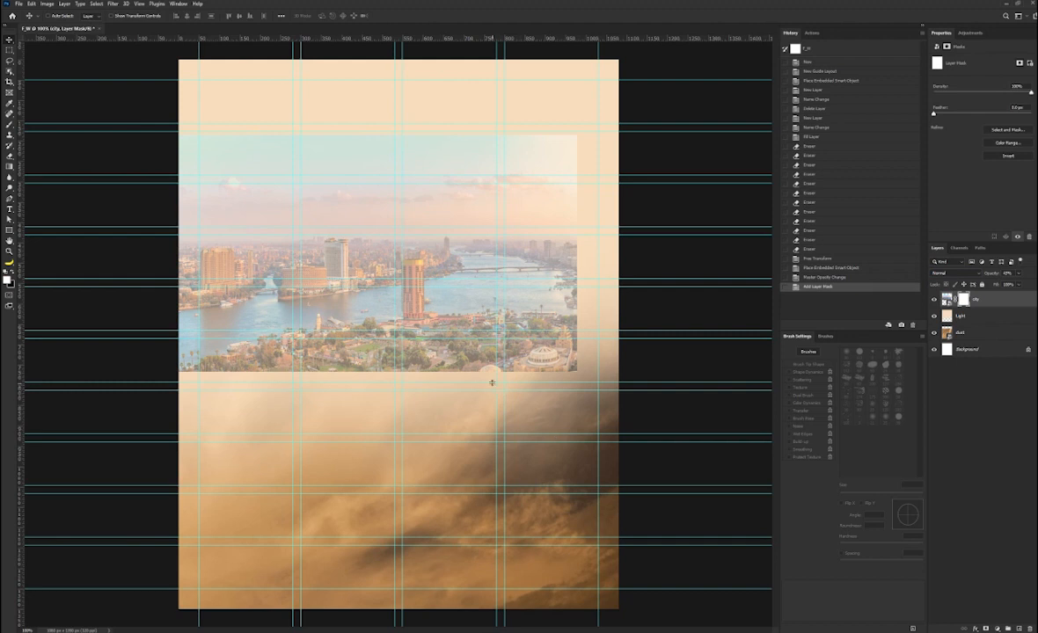
key(b)
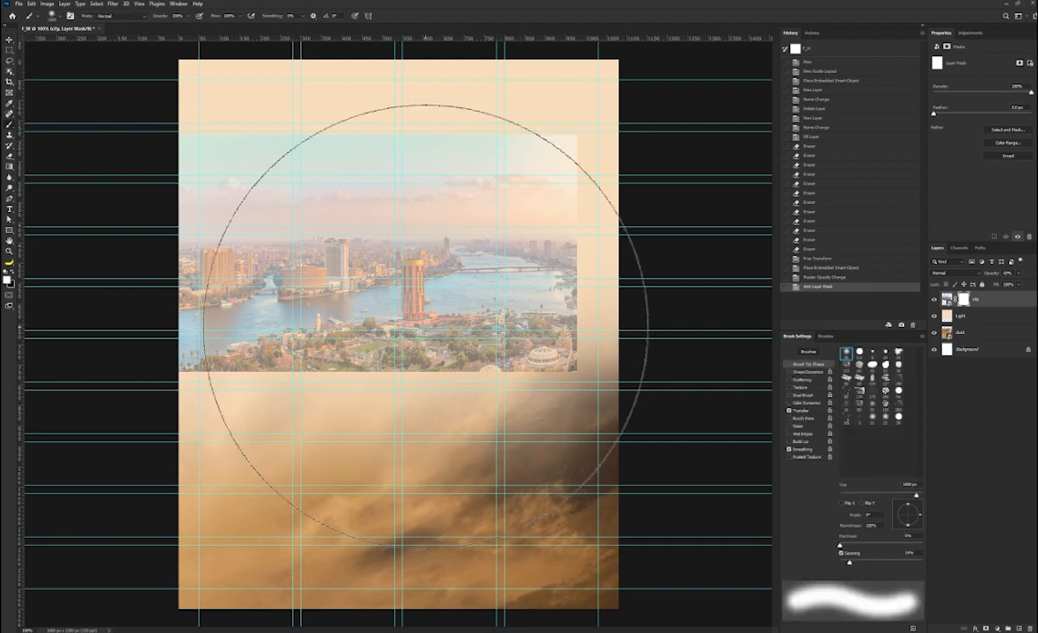
key(bracketright)
key(bracketright)
key(bracketright)
key(bracketleft)
key(bracketleft)
key(bracketleft)
key(bracketleft)
key(bracketleft)
key(bracketleft)
key(bracketleft)
key(bracketleft)
key(bracketleft)
key(bracketleft)
key(bracketleft)
key(bracketleft)
key(bracketleft)
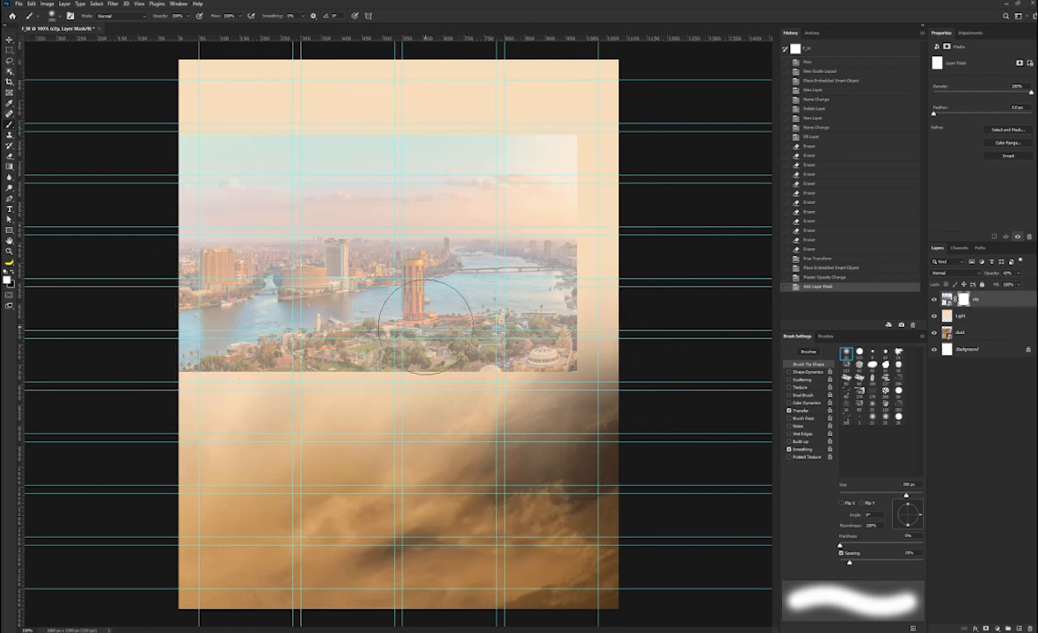
key(bracketright)
key(bracketright)
key(bracketright)
key(bracketright)
drag(455, 332, 552, 385)
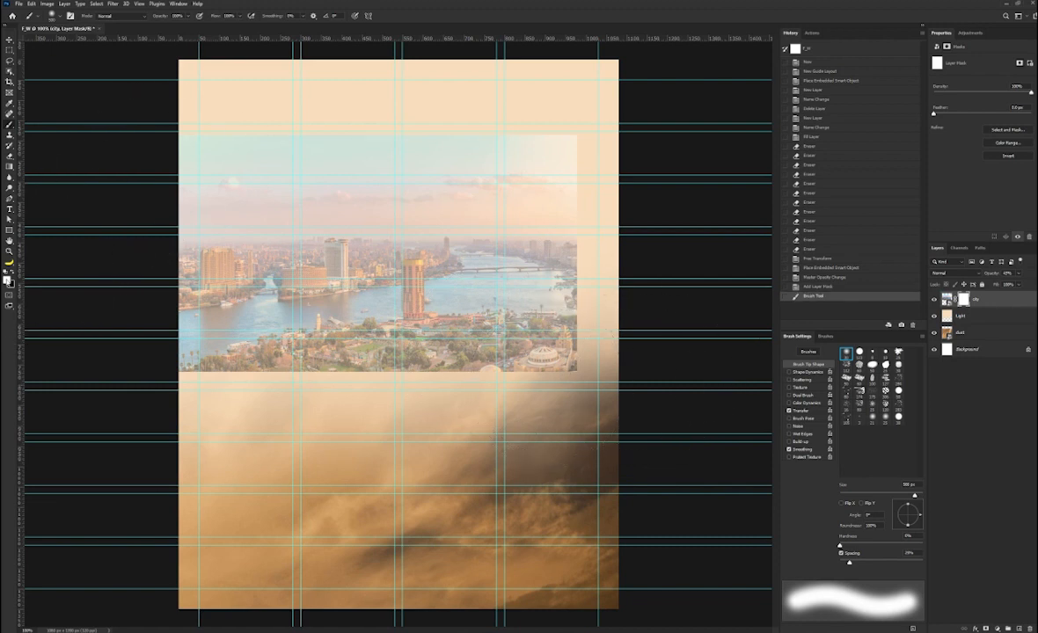
Paint black on the city mask to fade out the sky, foreground and right edge, leaving the skyline.
click(11, 271)
mouse_move(576, 354)
mouse_down()
mouse_move(528, 402)
mouse_move(507, 406)
mouse_move(183, 390)
mouse_move(495, 388)
mouse_move(595, 335)
mouse_move(558, 186)
mouse_move(460, 130)
mouse_move(161, 146)
mouse_up()
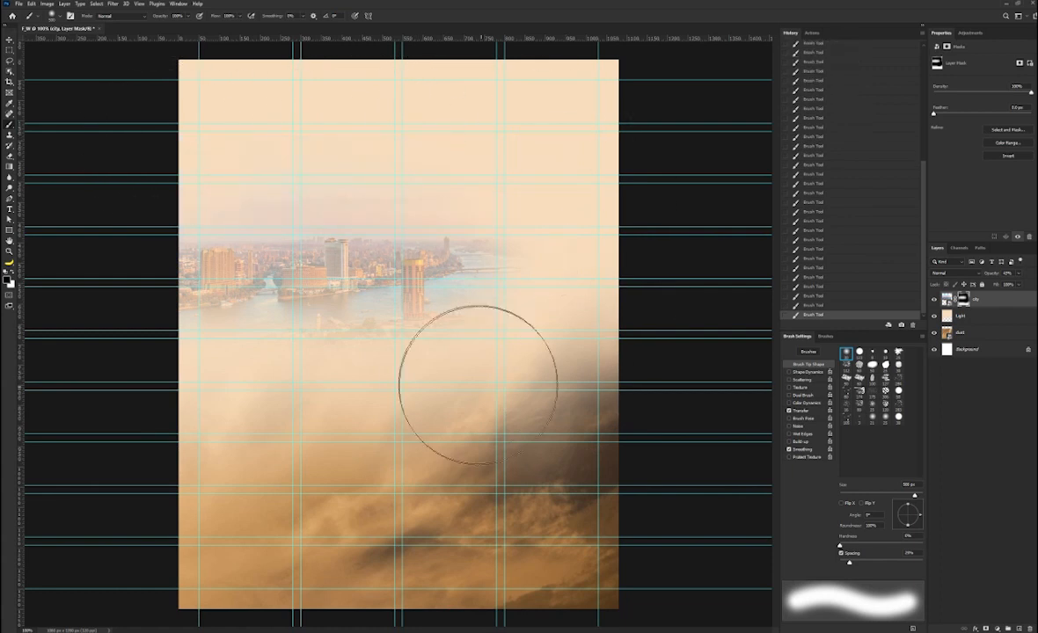
mouse_move(477, 384)
mouse_down()
mouse_move(300, 378)
mouse_move(547, 371)
mouse_up()
key(v)
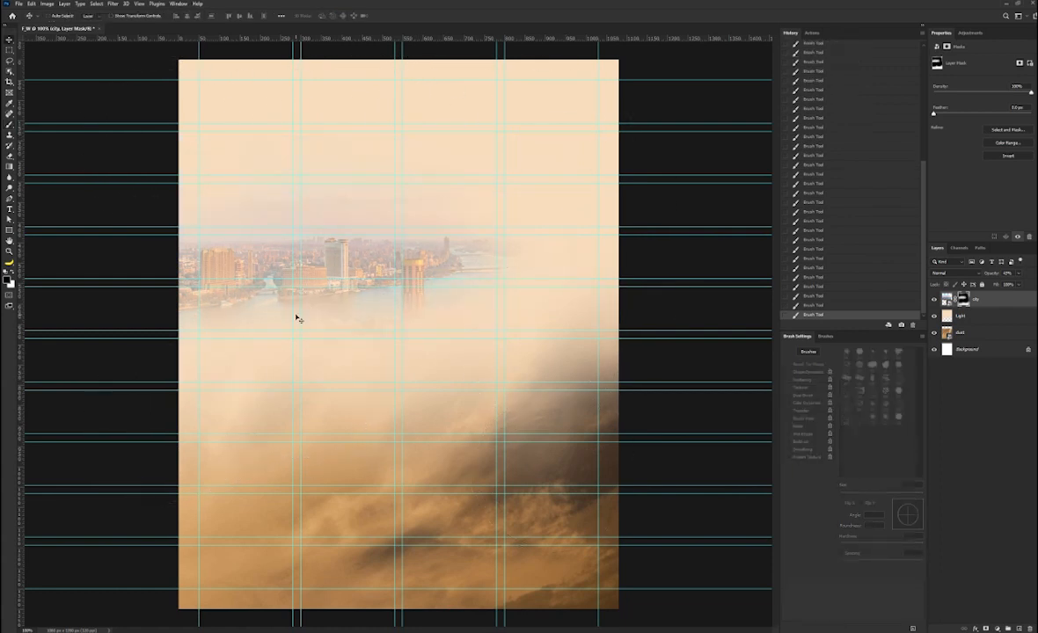
Move the city layer lower on the canvas, scale it down slightly and shift it back to the canvas's left edge.
drag(318, 297, 407, 376)
key(ctrl+t)
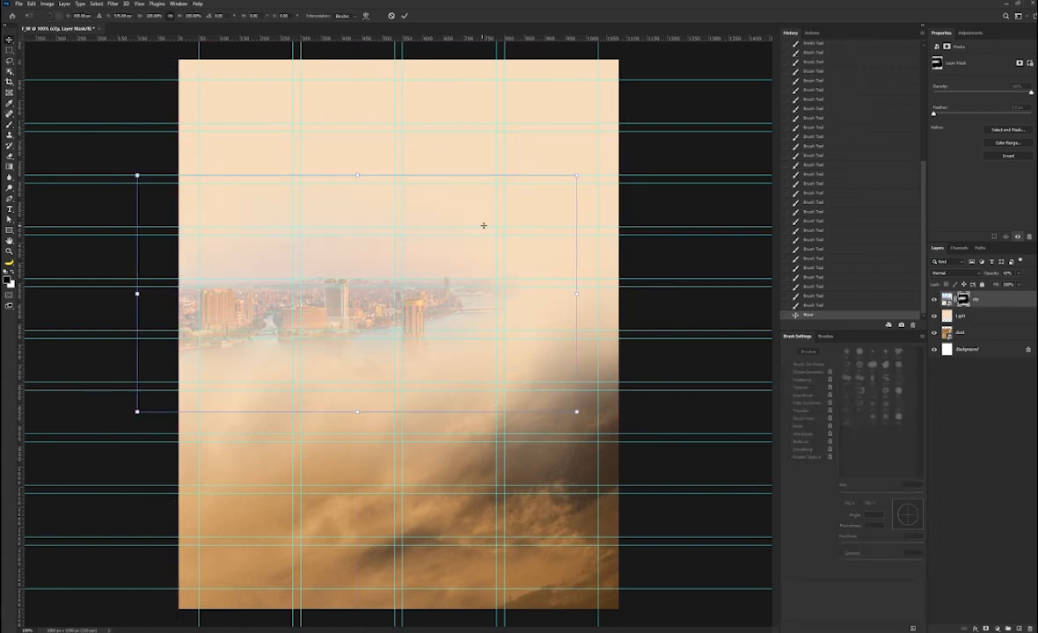
drag(578, 175, 542, 198)
drag(416, 320, 373, 319)
key(Return)
Reduce the city layer's opacity to about 28%.
click(1020, 274)
click(1008, 283)
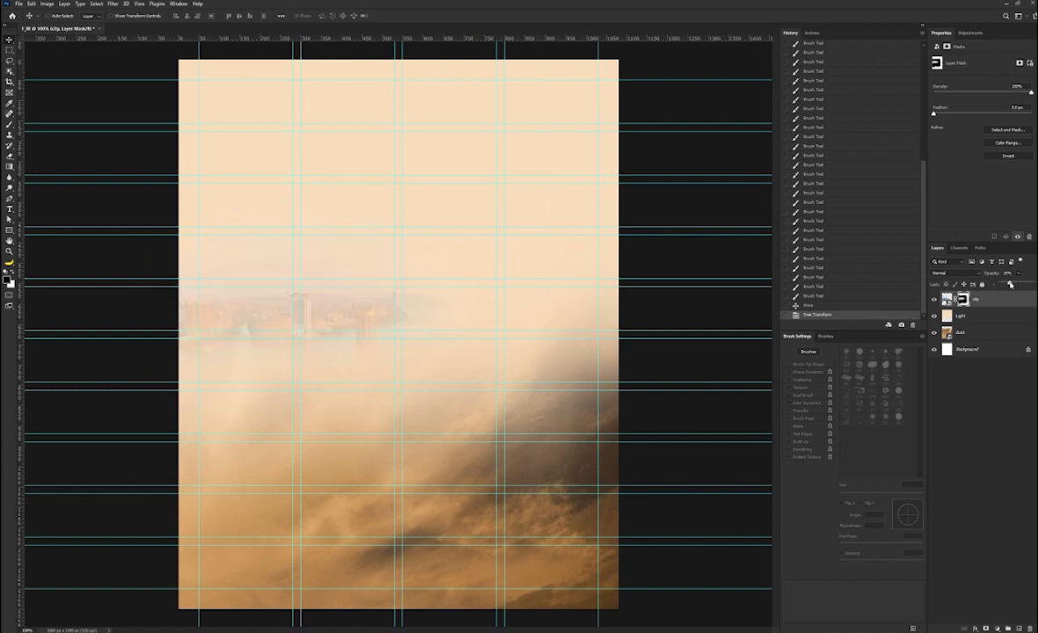
click(420, 311)
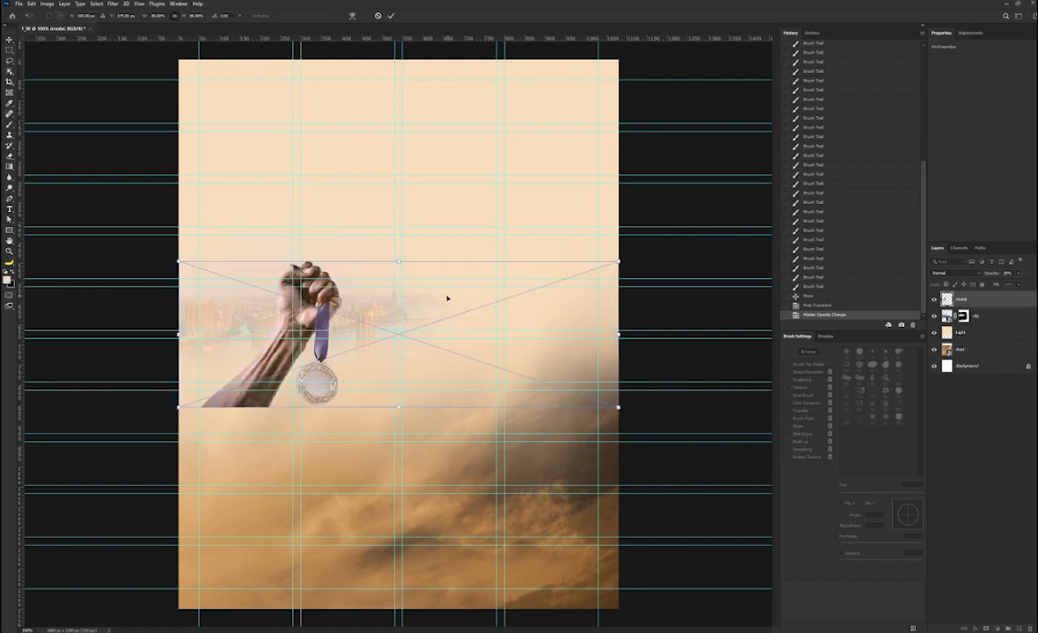
Flip the placed medal image horizontally and enlarge it over the lower half of the canvas.
right_click(447, 300)
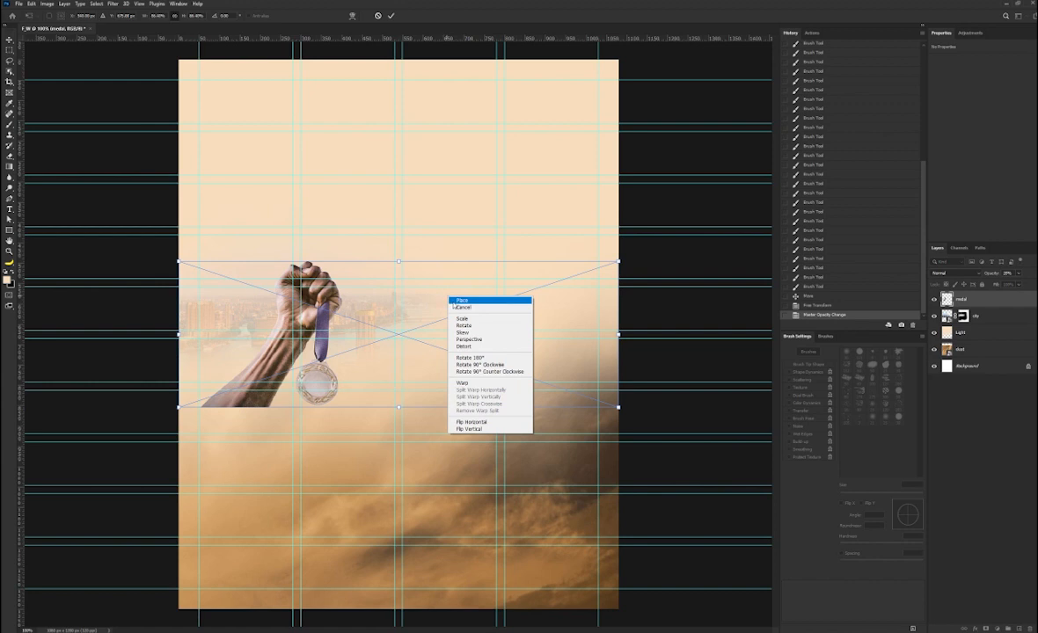
click(491, 423)
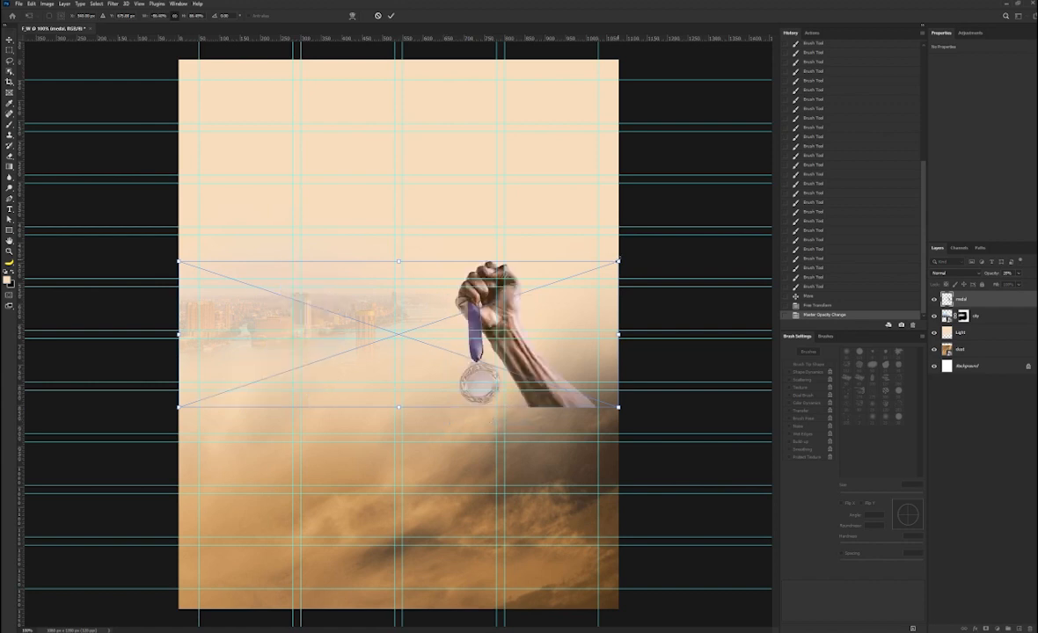
key(super)
key(super)
drag(619, 262, 774, 165)
drag(631, 292, 408, 427)
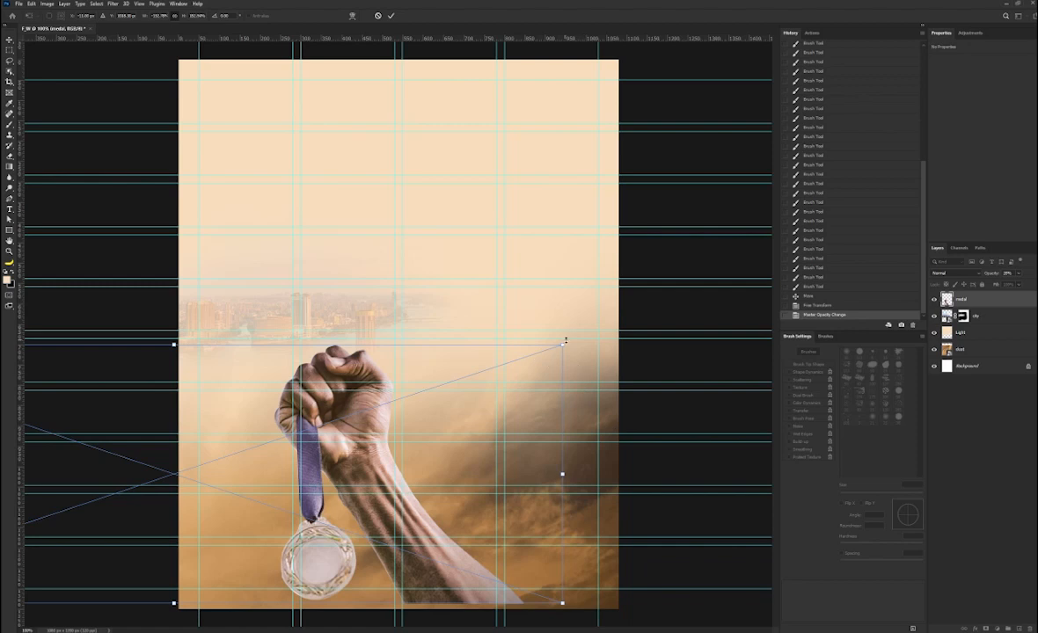
Rotate and reposition the medal image so the forearm runs off the canvas's bottom edge, then commit the placement and nudge it.
drag(570, 345, 585, 366)
drag(423, 395, 453, 377)
drag(602, 359, 570, 375)
drag(359, 414, 370, 435)
drag(551, 410, 578, 410)
key(Return)
drag(421, 462, 431, 461)
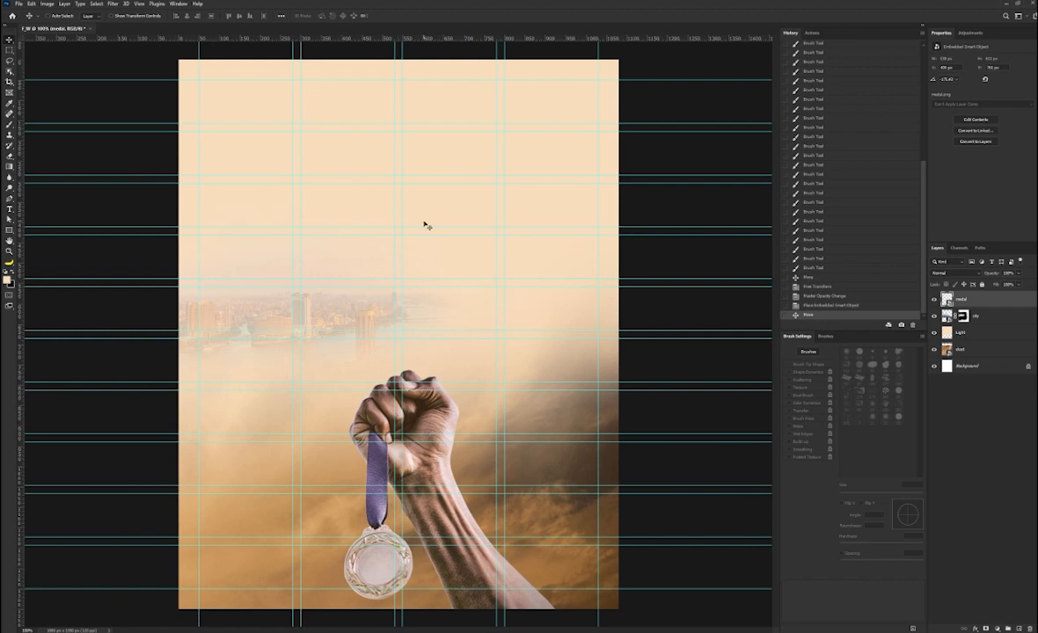
Hide the guides over the canvas.
key(ctrl)
key(ctrl+h)
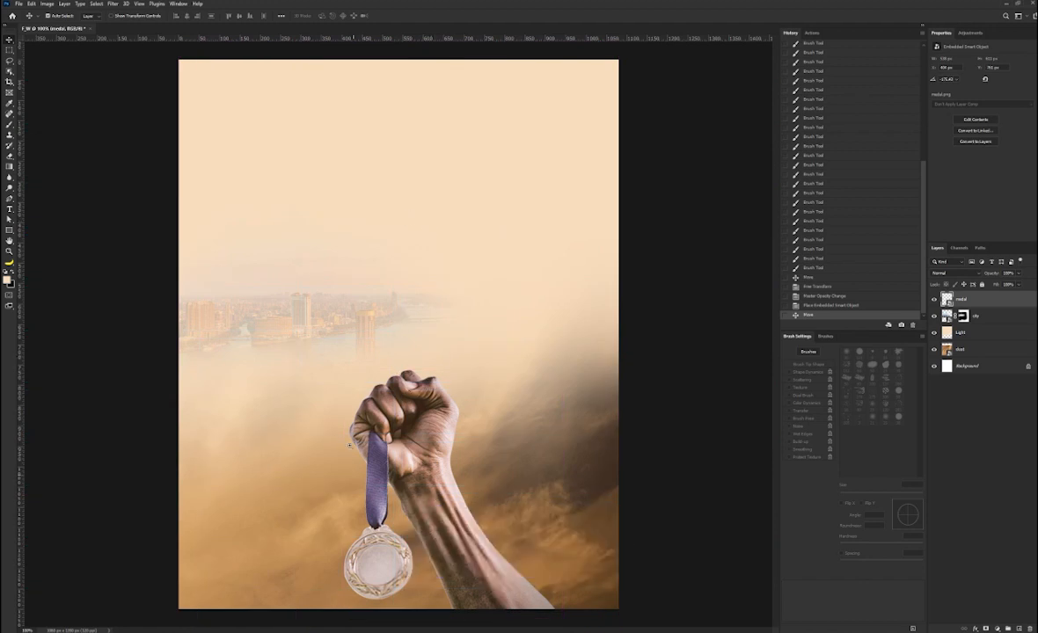
scroll(359, 504, up, 3)
scroll(359, 504, down, 4)
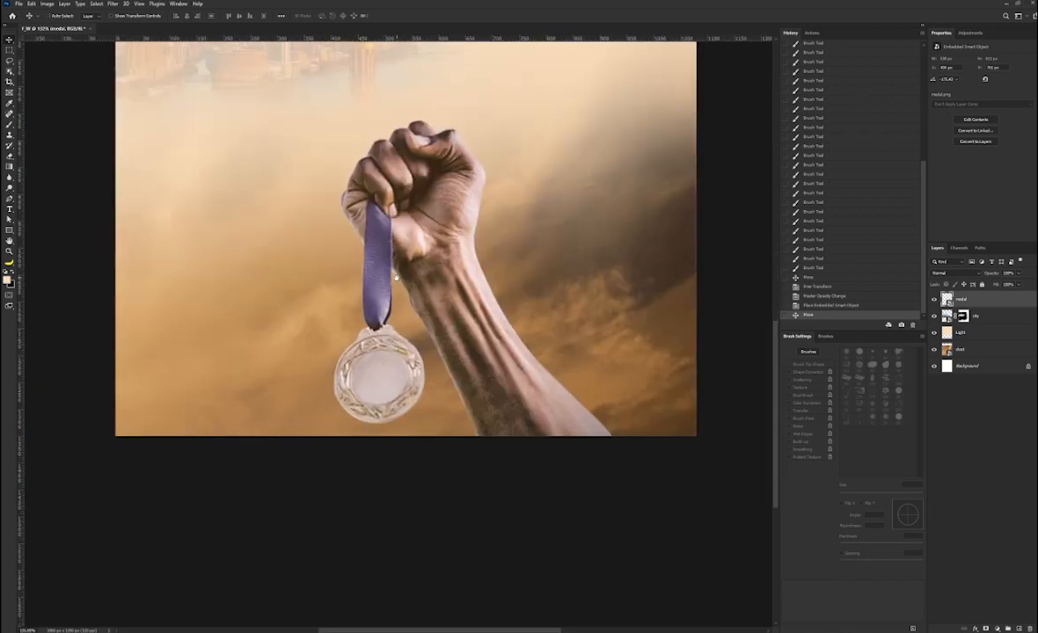
scroll(396, 280, up, 3)
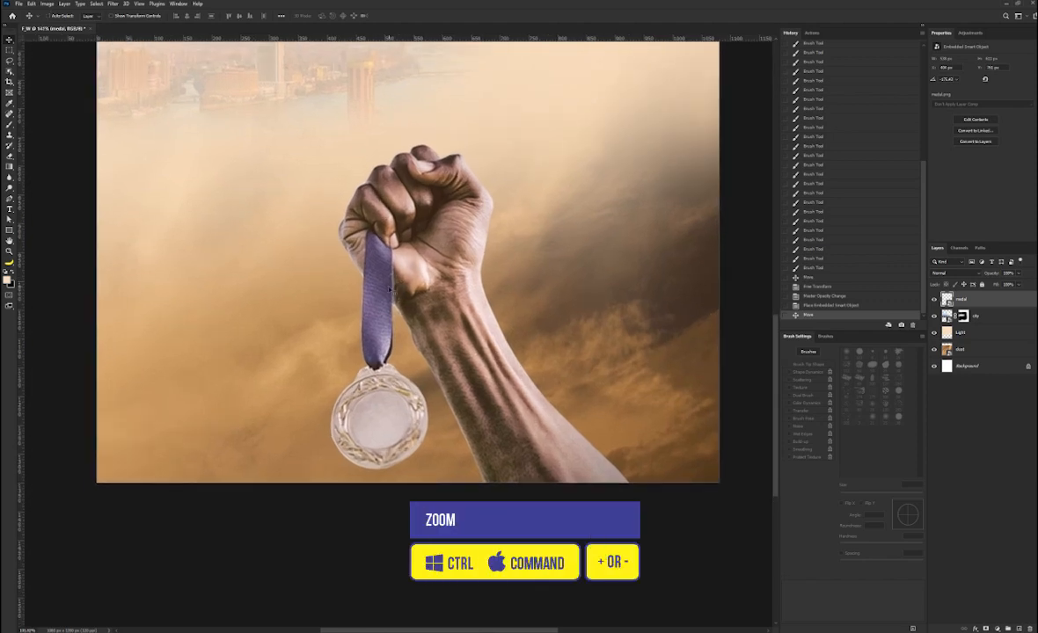
scroll(381, 283, up, 2)
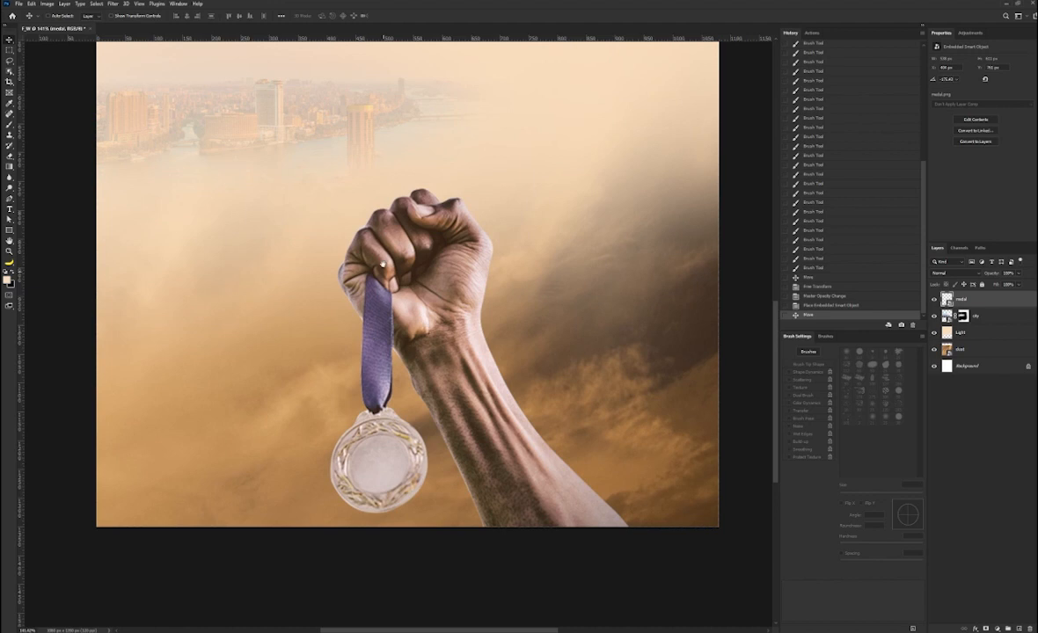
scroll(352, 345, up, 2)
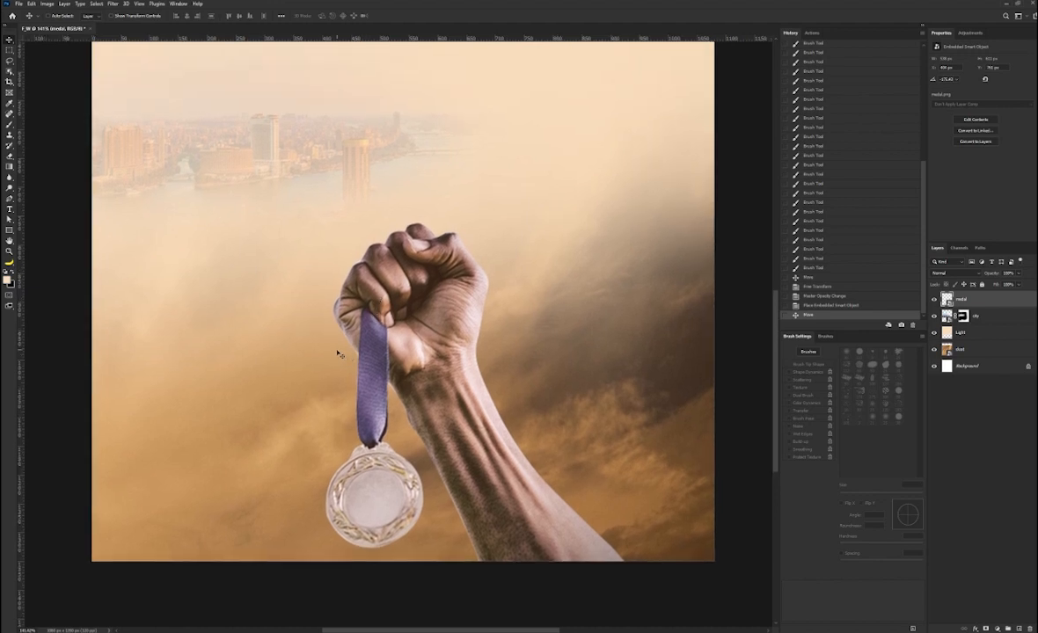
scroll(334, 257, up, 1)
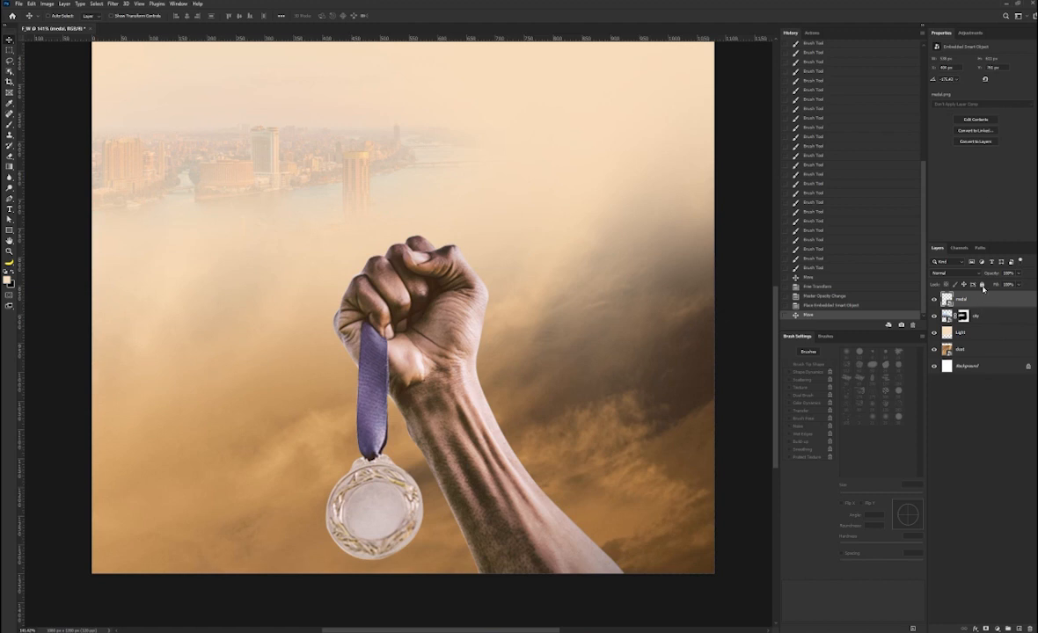
Add a Hue/Saturation adjustment layer above the medal layer and target the Blues by sampling the purple ribbon.
click(970, 33)
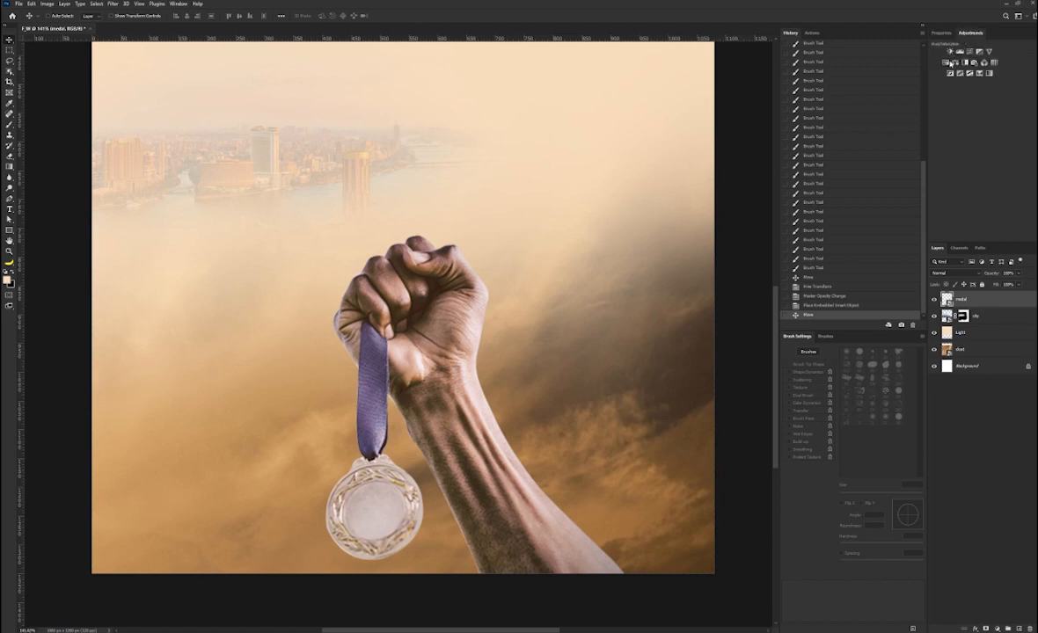
click(947, 64)
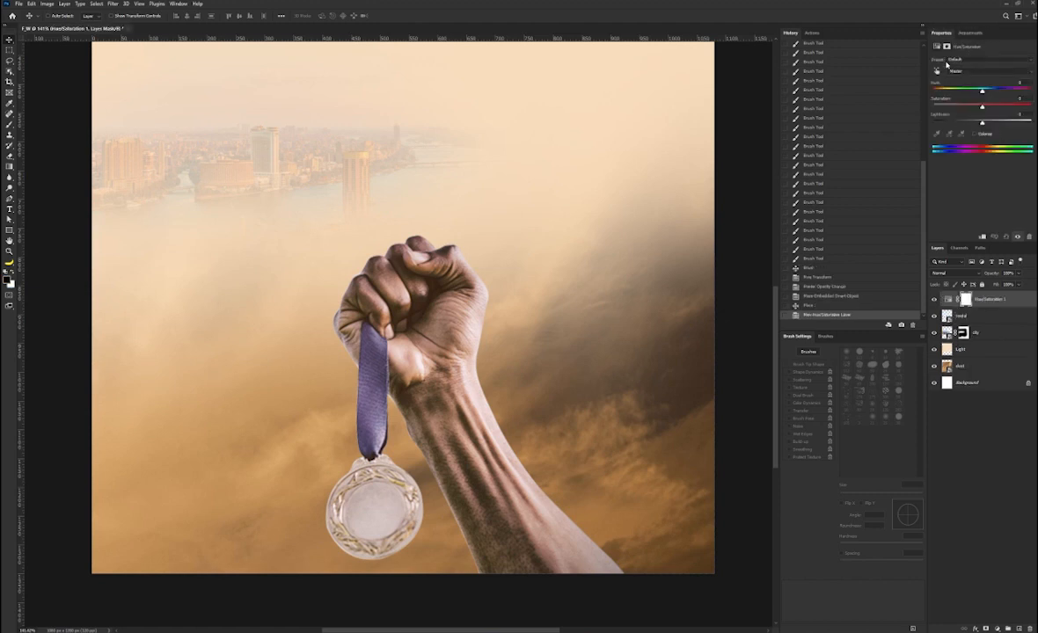
click(937, 70)
click(370, 374)
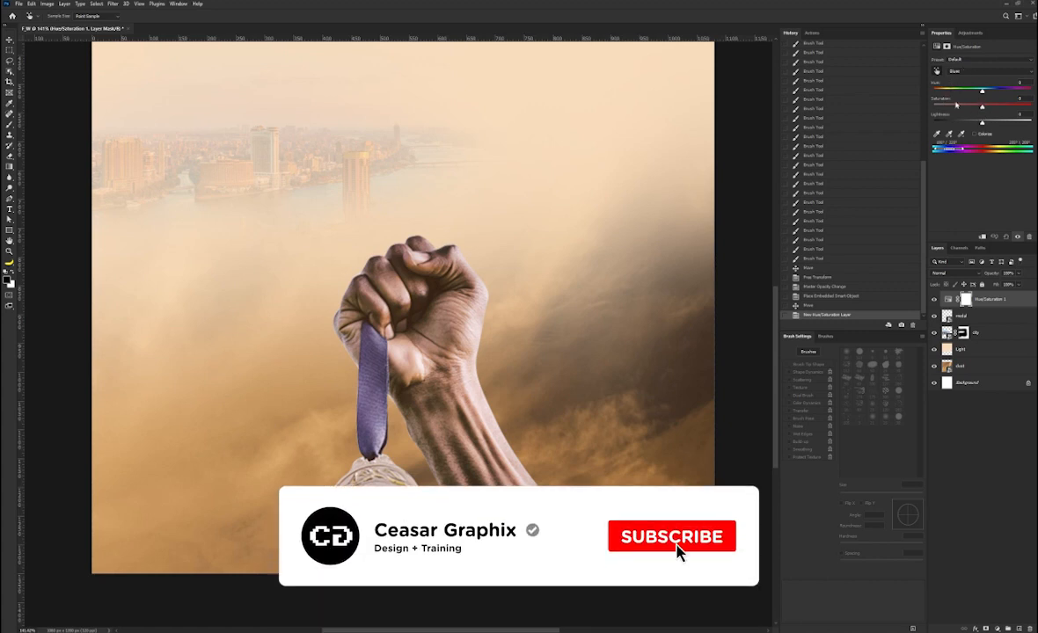
Shift the Blues hue towards a purer blue, raise their saturation to about +57 and clip the adjustment to the medal layer.
mouse_move(982, 107)
mouse_down()
mouse_move(966, 109)
mouse_move(978, 109)
mouse_up()
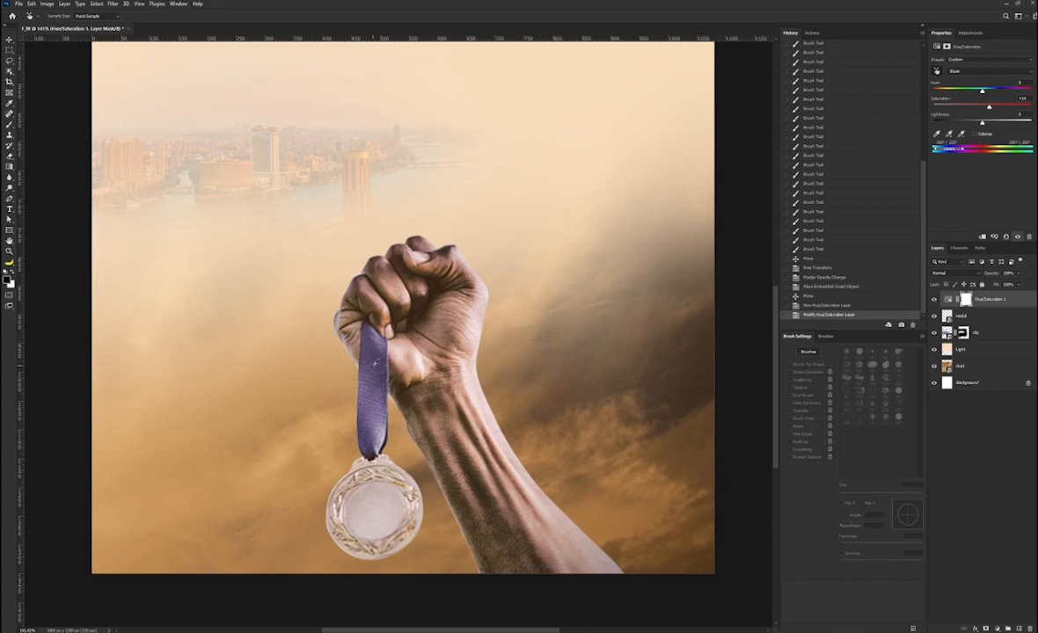
drag(983, 90, 1010, 108)
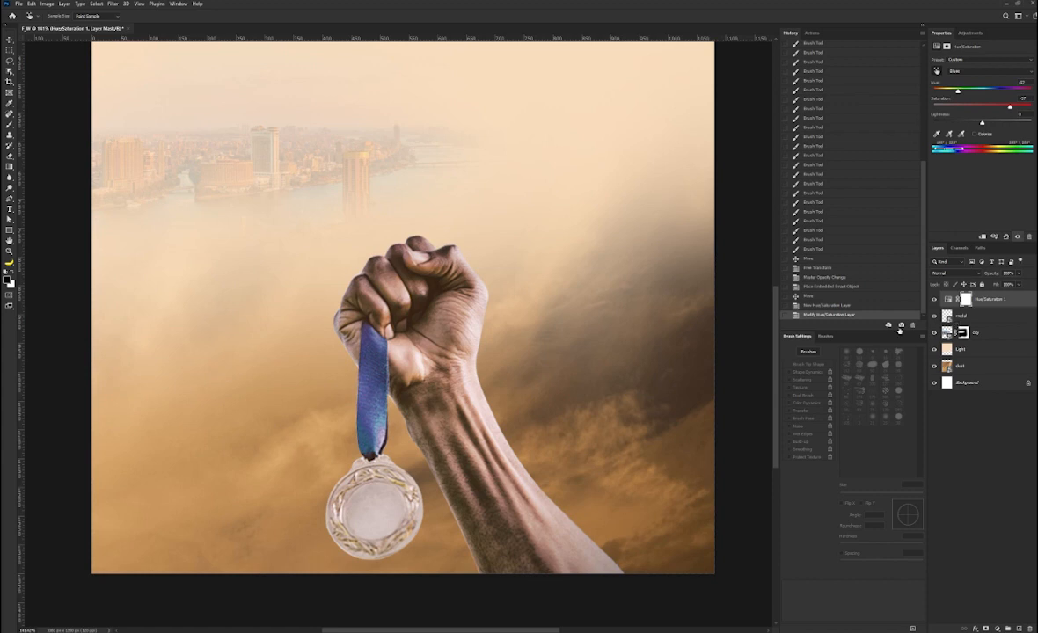
key(ctrl+alt+g)
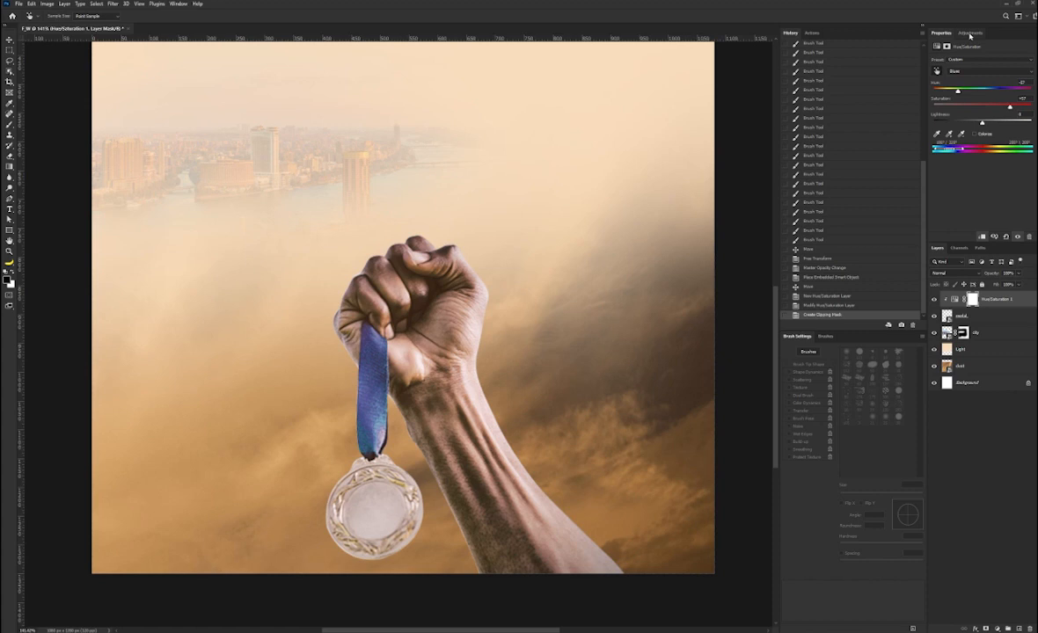
Add a Curves adjustment clipped to the medal layer and shape a gentle S-curve that darkens shadows and lifts highlights.
click(970, 33)
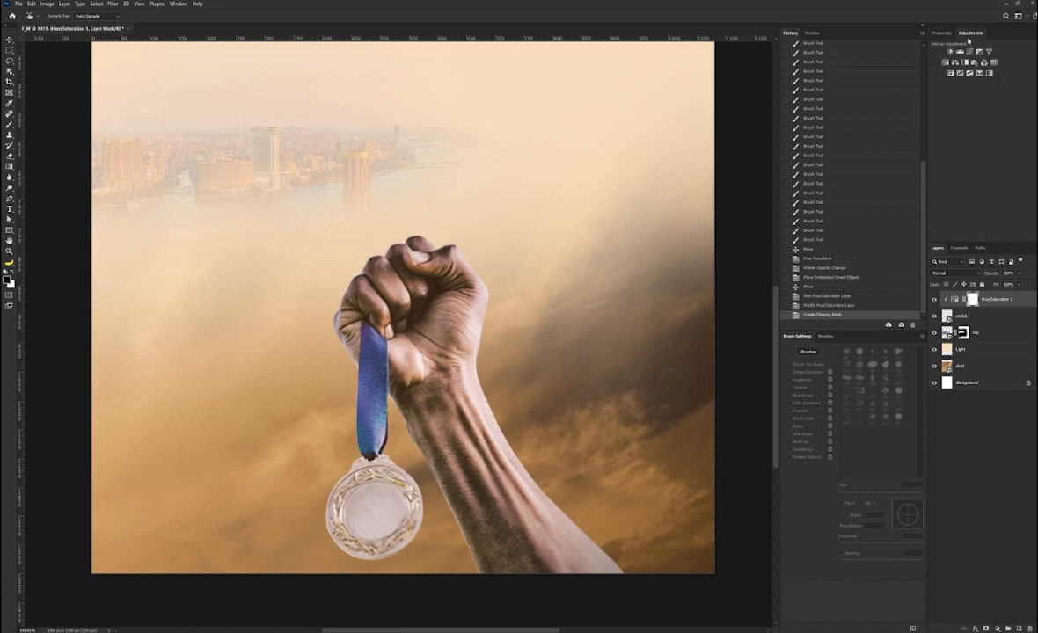
click(969, 52)
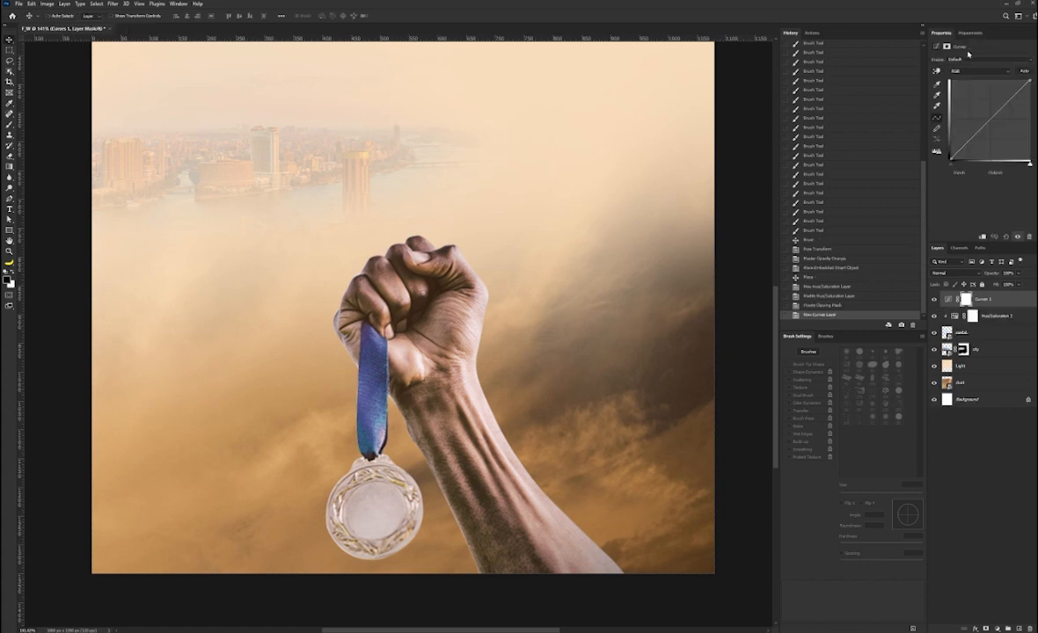
click(982, 236)
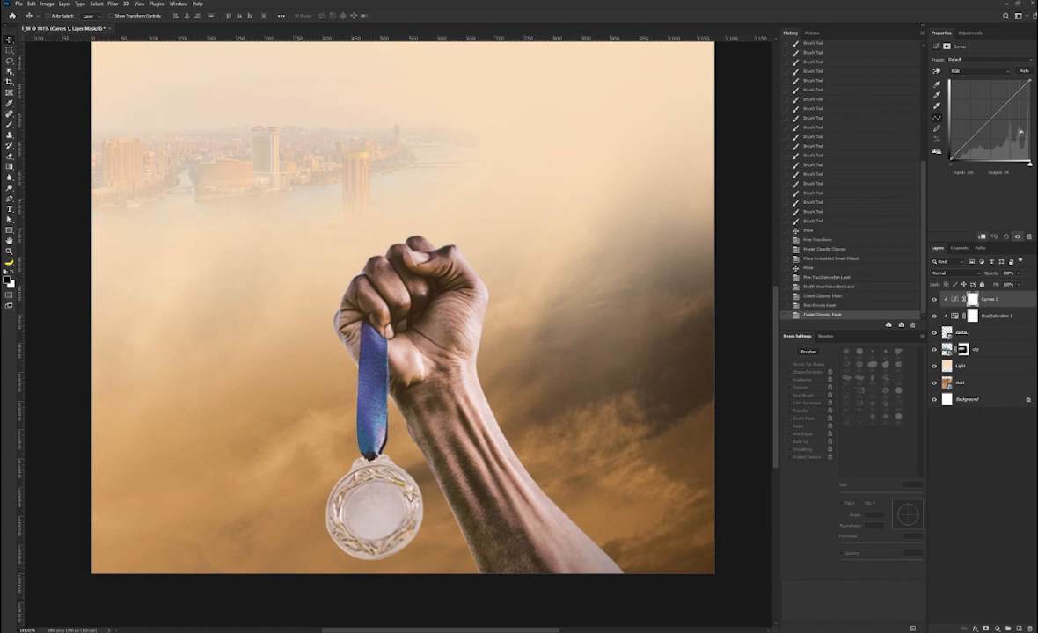
drag(969, 141, 977, 141)
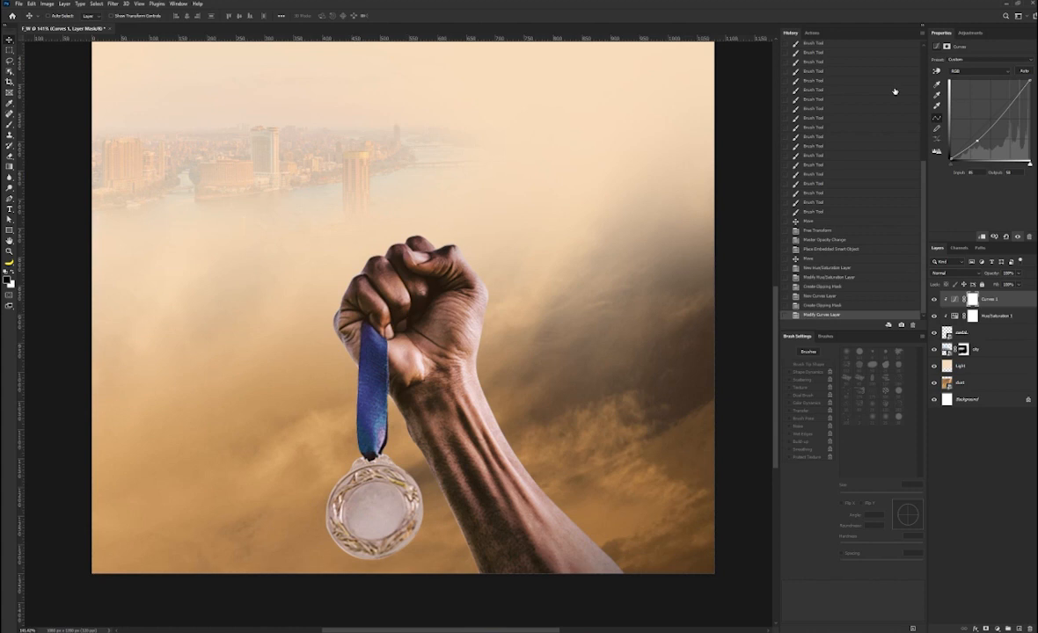
click(1003, 107)
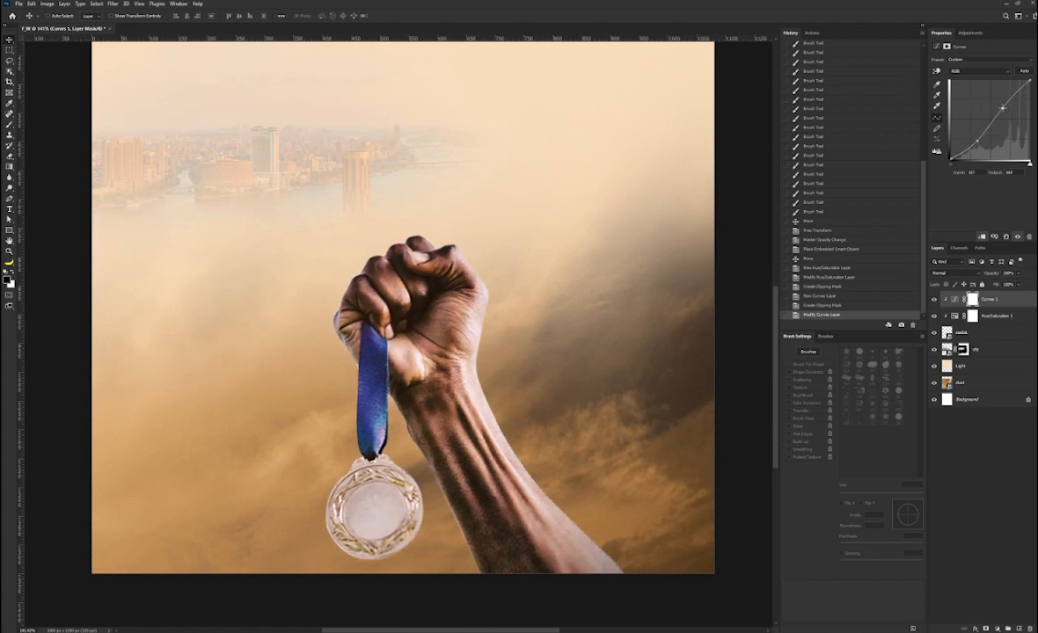
click(975, 140)
drag(974, 140, 974, 141)
click(1003, 108)
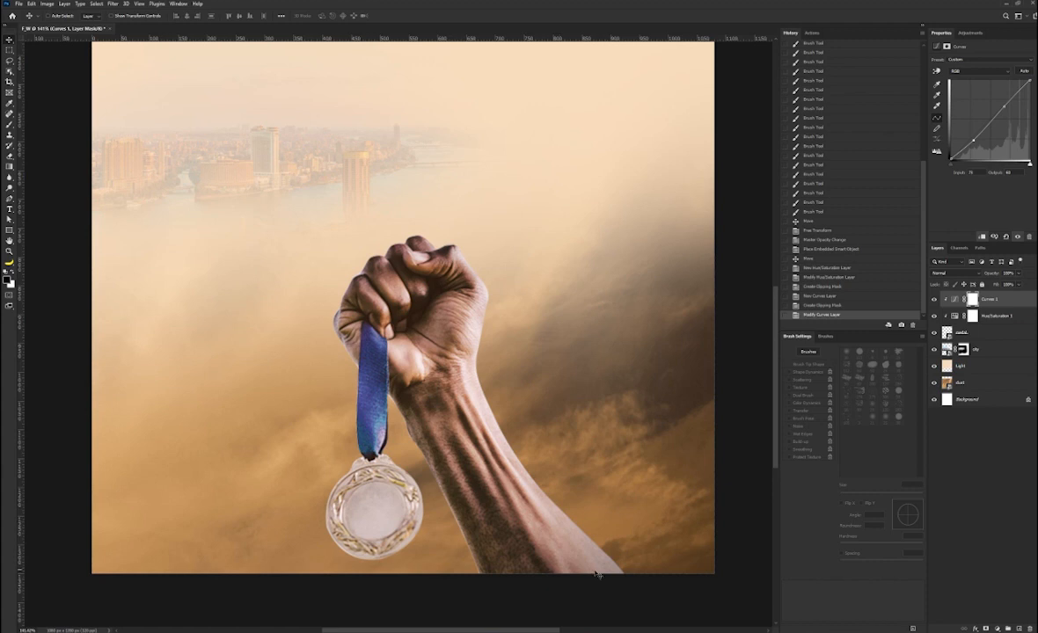
Create a new layer named Redjce_Light and place it directly above the medal layer, clipped beneath the Hue/Saturation adjustment.
click(993, 333)
click(994, 301)
click(1018, 625)
double_click(964, 299)
text(s)
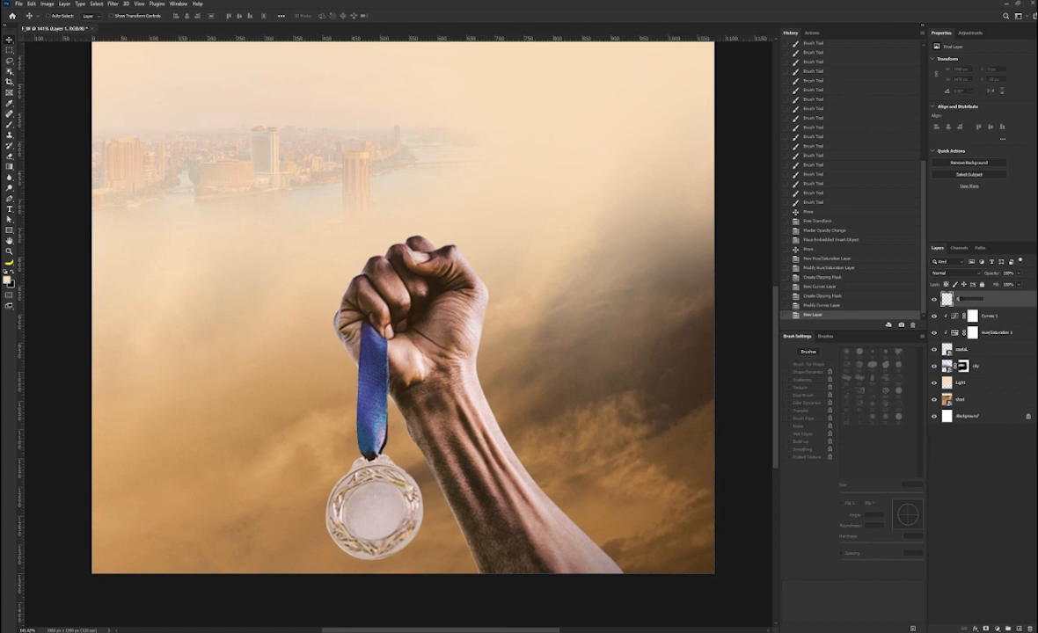
key(Return)
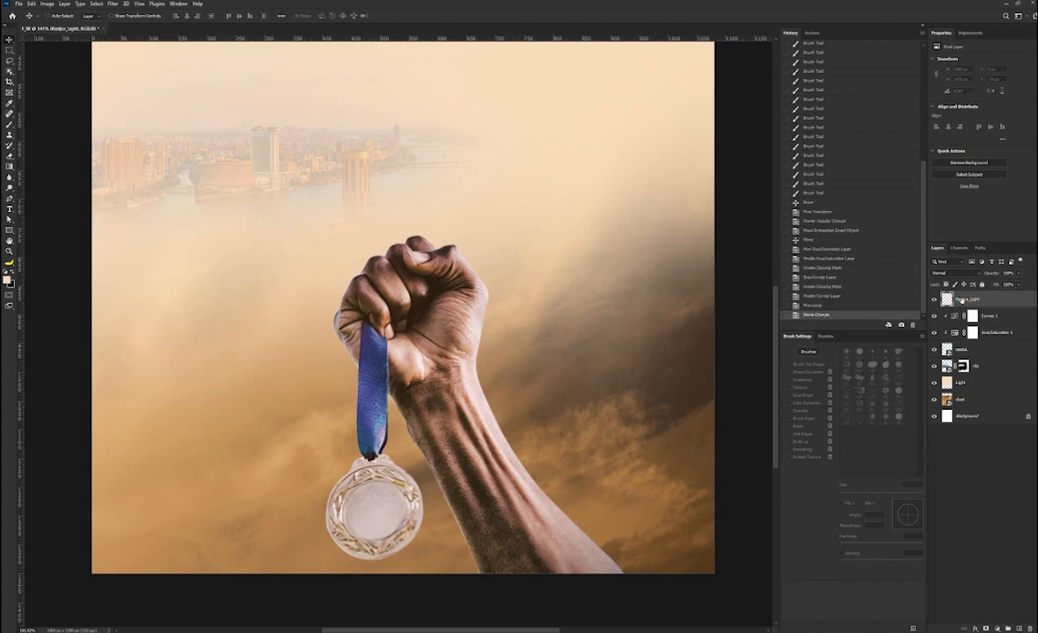
drag(967, 300, 985, 338)
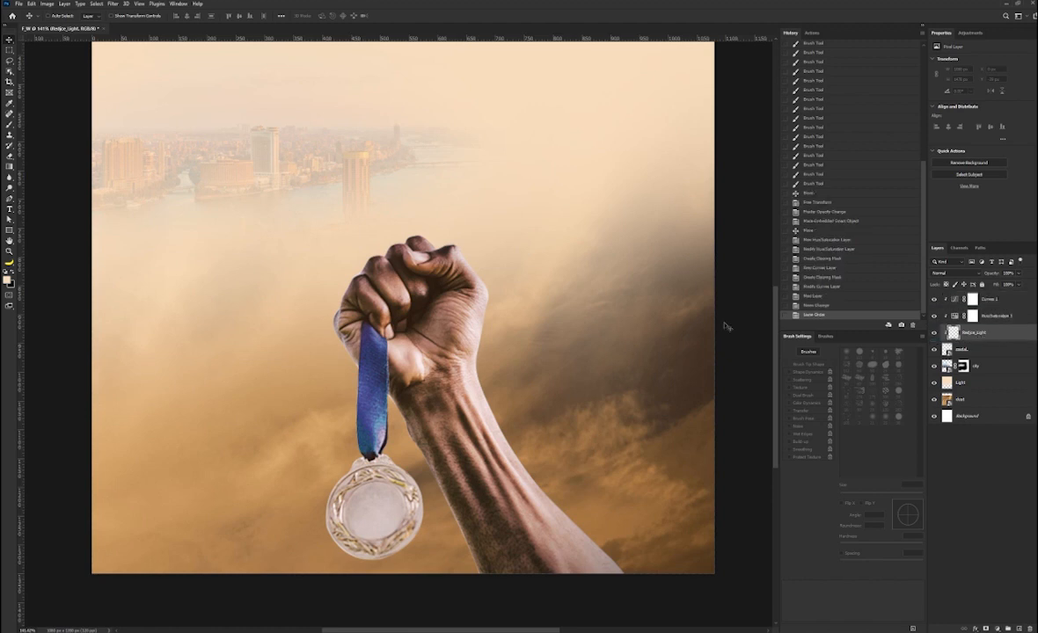
Sample the sandy sky colour #dfbc96 beside the fist as foreground colour and size a soft brush to 80 px.
click(8, 278)
click(519, 281)
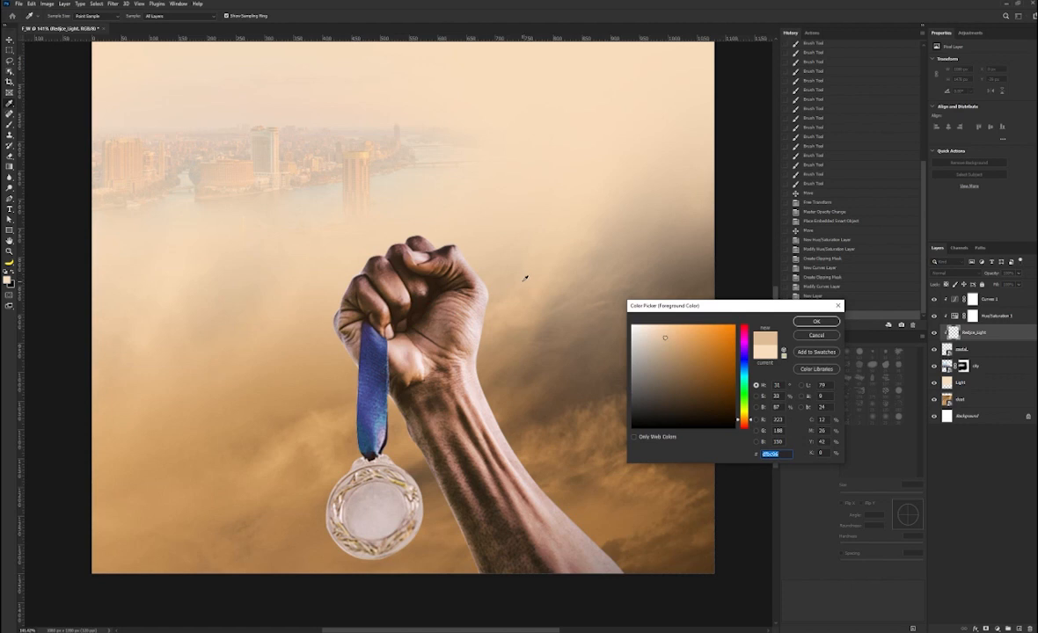
key(Return)
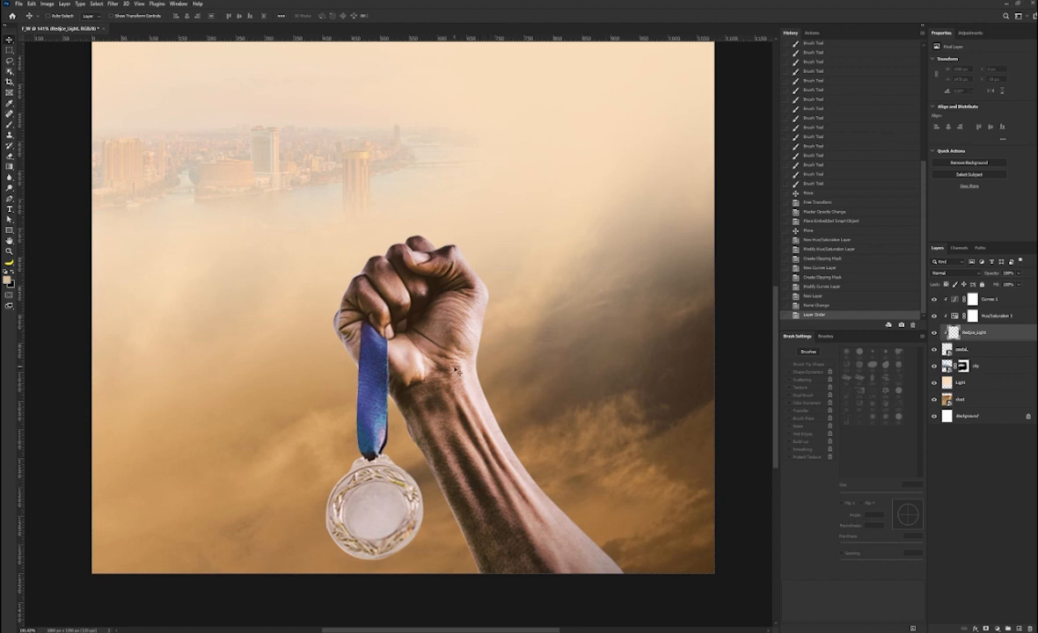
key(b)
key(bracketleft)
key(bracketleft)
key(bracketleft)
key(bracketleft)
key(bracketleft)
key(bracketleft)
key(bracketleft)
key(bracketleft)
key(bracketleft)
key(bracketleft)
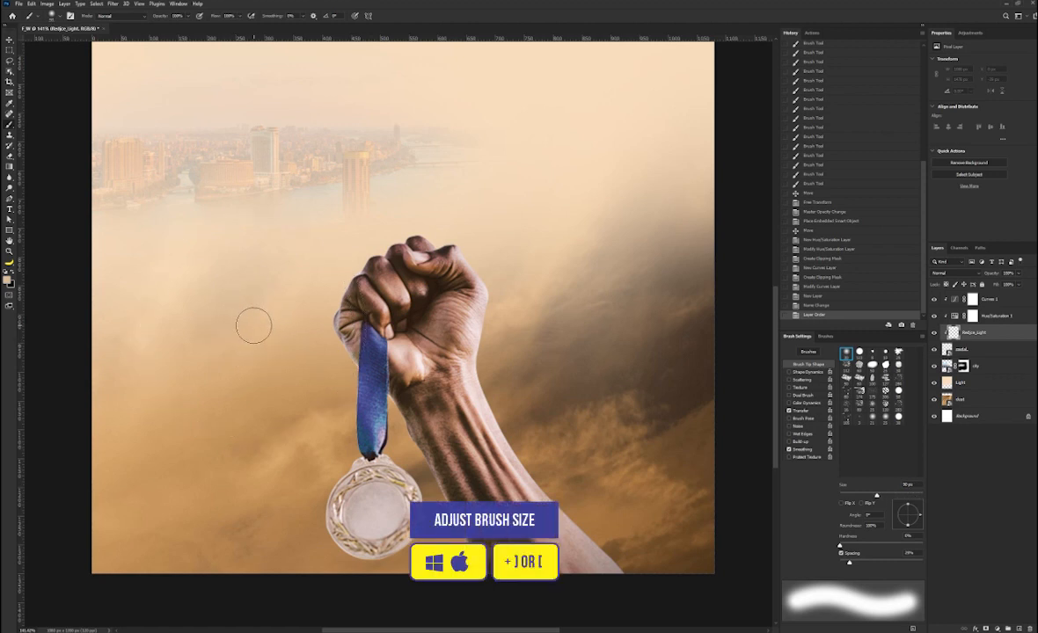
key(bracketleft)
Paint the sampled light along the right edge of the fist and forearm and over the bright area of the palm.
mouse_move(427, 313)
mouse_down()
mouse_move(466, 431)
mouse_move(532, 502)
mouse_move(590, 541)
mouse_up()
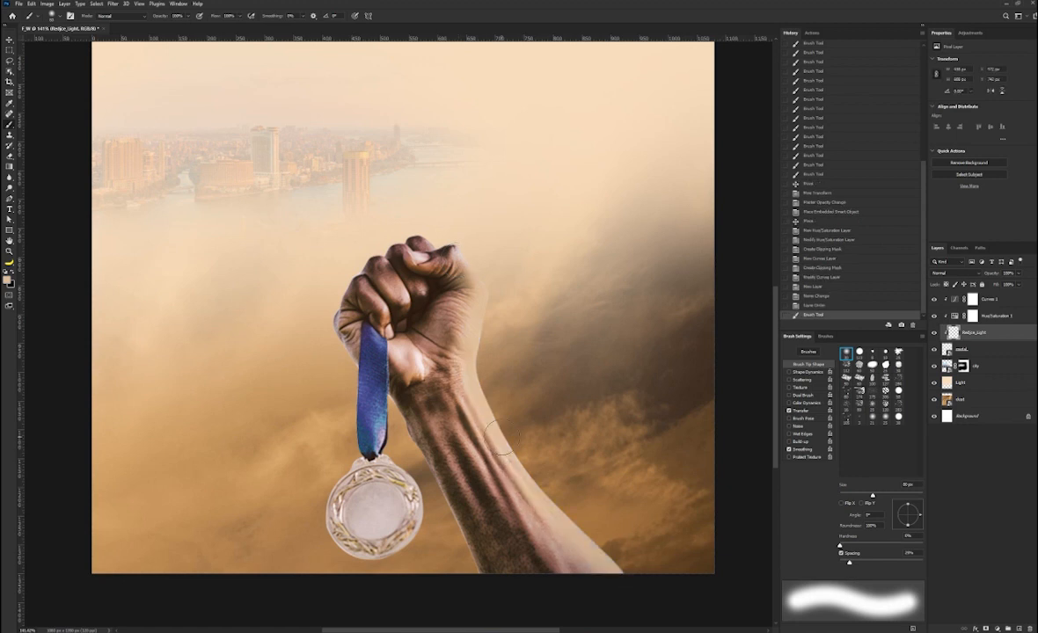
click(407, 359)
drag(400, 350, 422, 377)
click(414, 362)
click(482, 258)
click(455, 249)
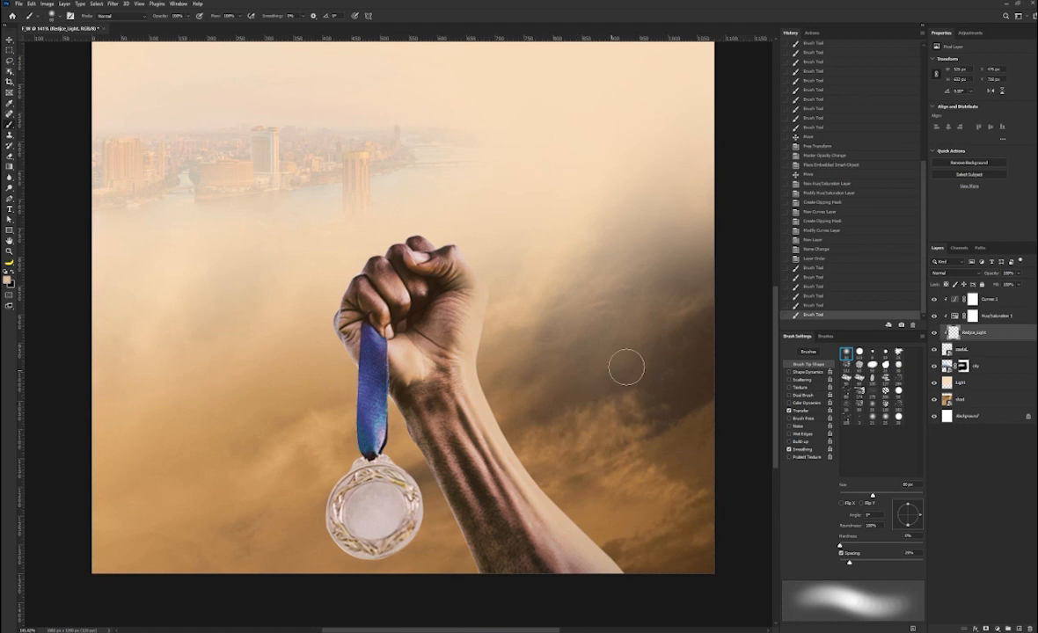
Split the underlying-layer Blend If shadow slider of the Redjce_Light layer to fade the light from dark skin, lower its opacity and compare the effect.
double_click(1020, 334)
drag(737, 92, 695, 253)
drag(631, 414, 702, 413)
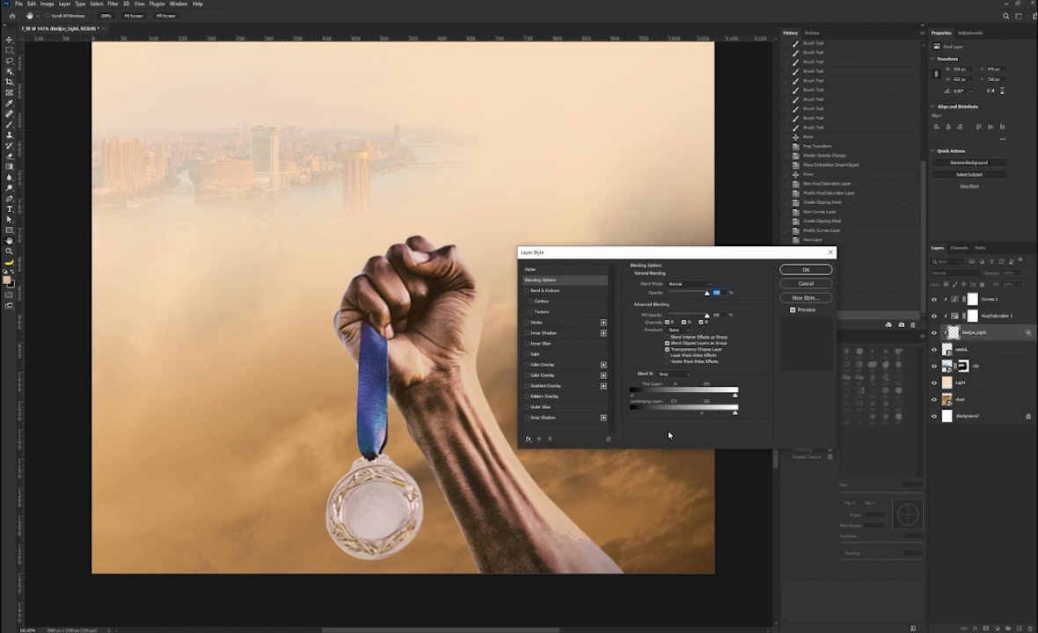
key(alt)
drag(703, 417, 736, 413)
drag(706, 296, 695, 295)
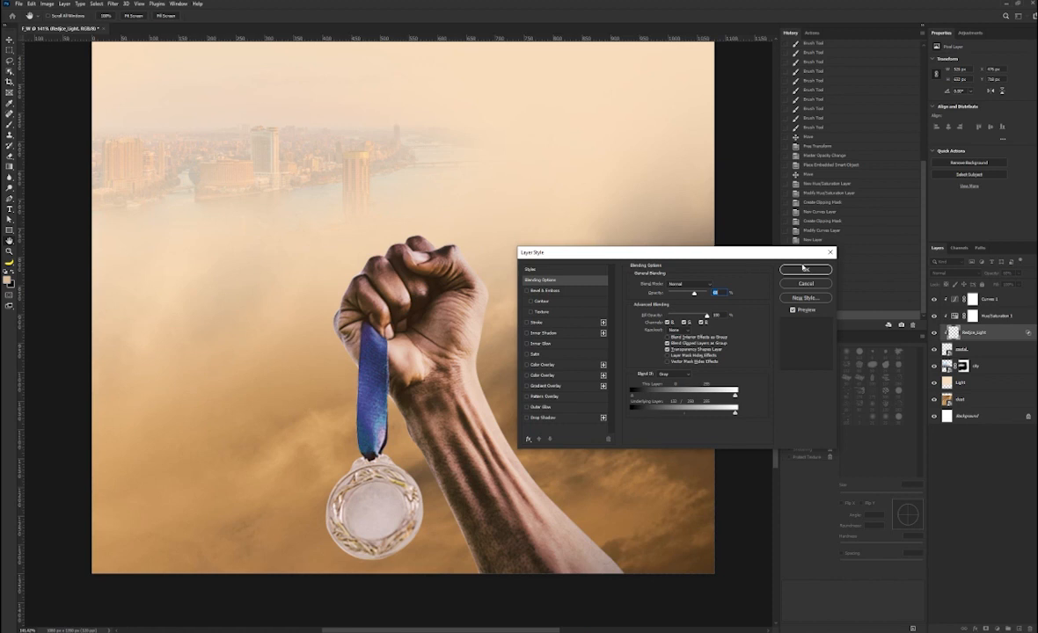
click(804, 270)
click(936, 333)
click(936, 334)
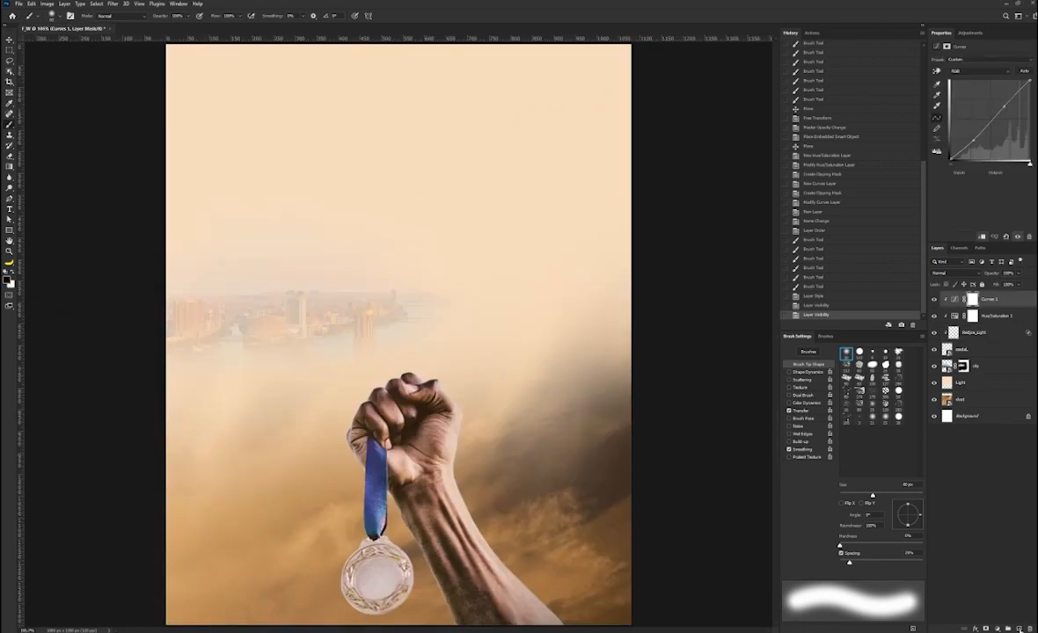
Create a new layer named Light above the Curves adjustment in Color Dodge mode, filled with the neutral black colour.
key(ctrl+shift+n)
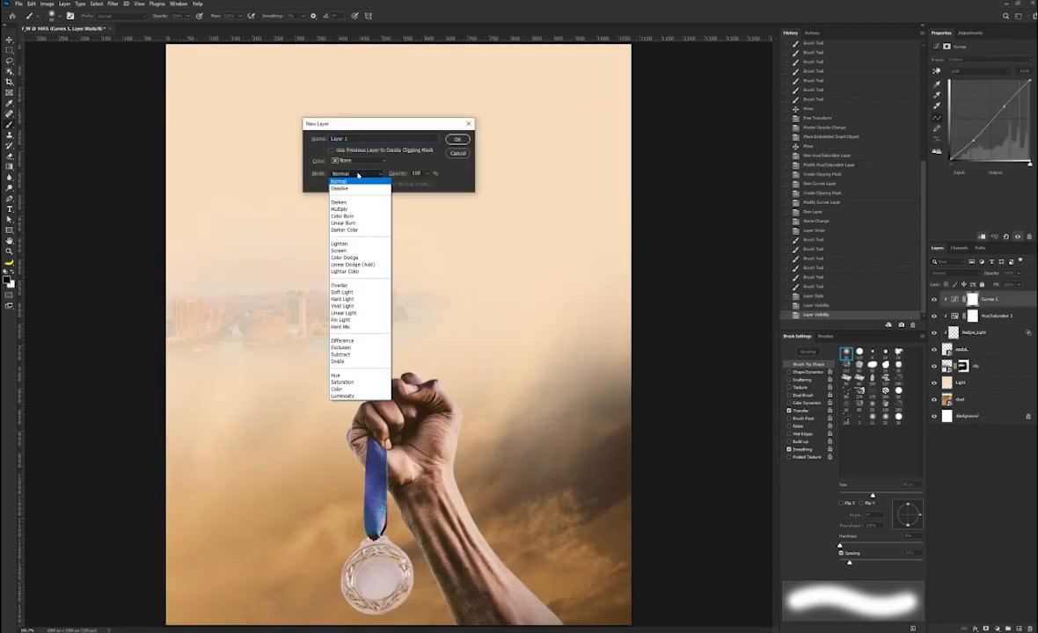
click(344, 257)
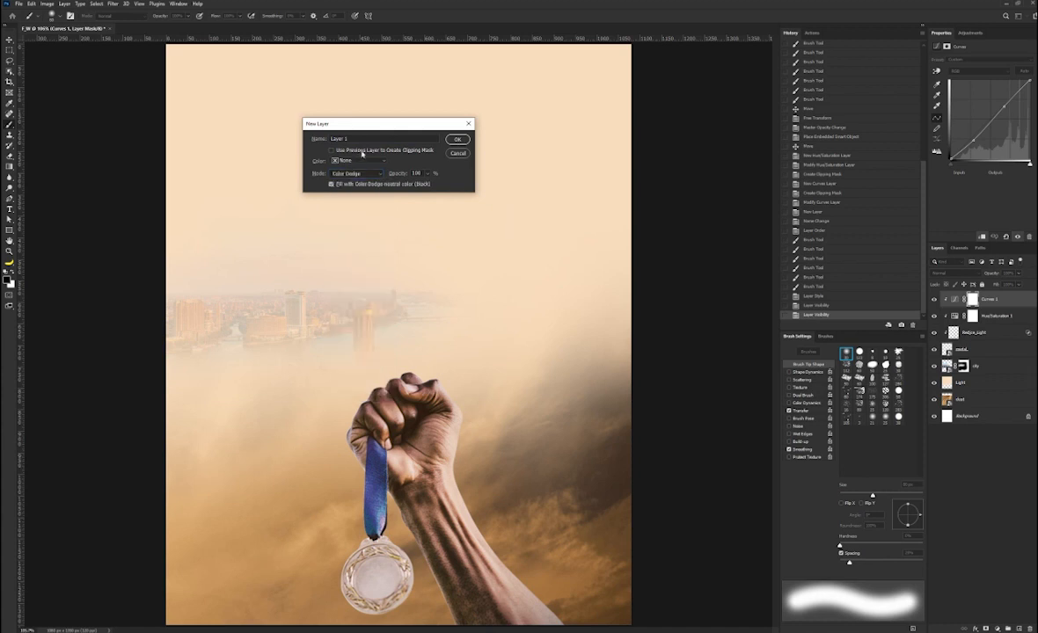
text(Li)
click(460, 140)
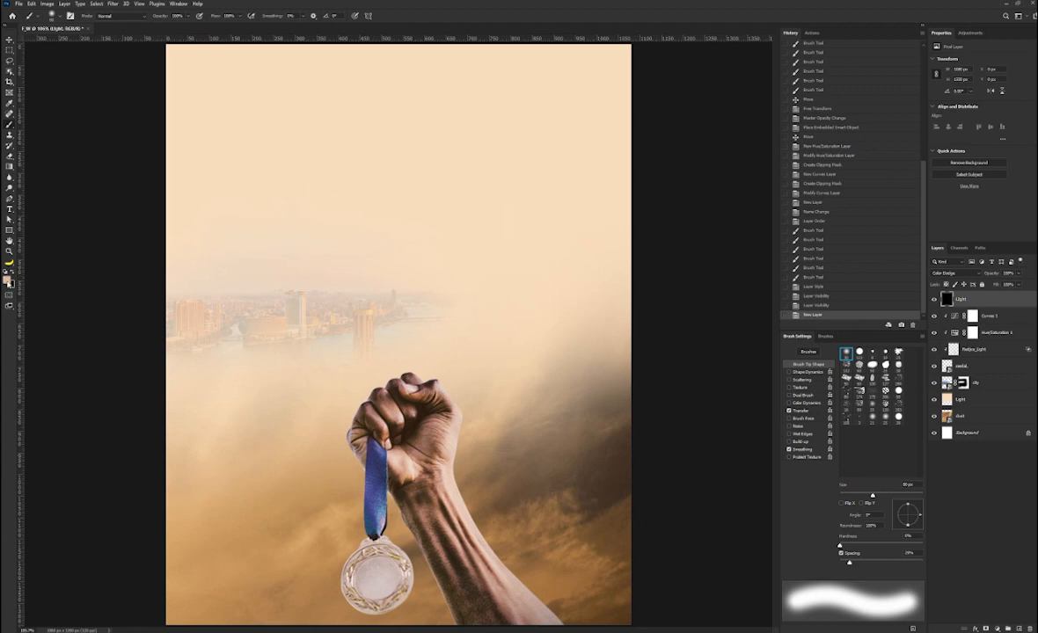
Set the foreground colour to a saturated warm orange for the glow.
click(9, 281)
click(676, 335)
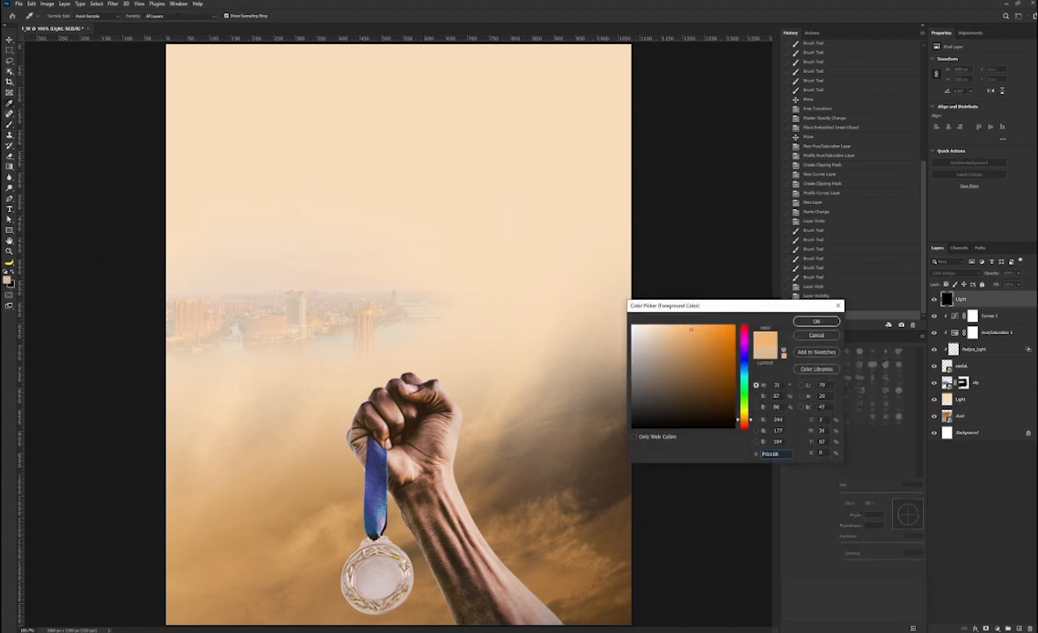
click(697, 336)
click(805, 323)
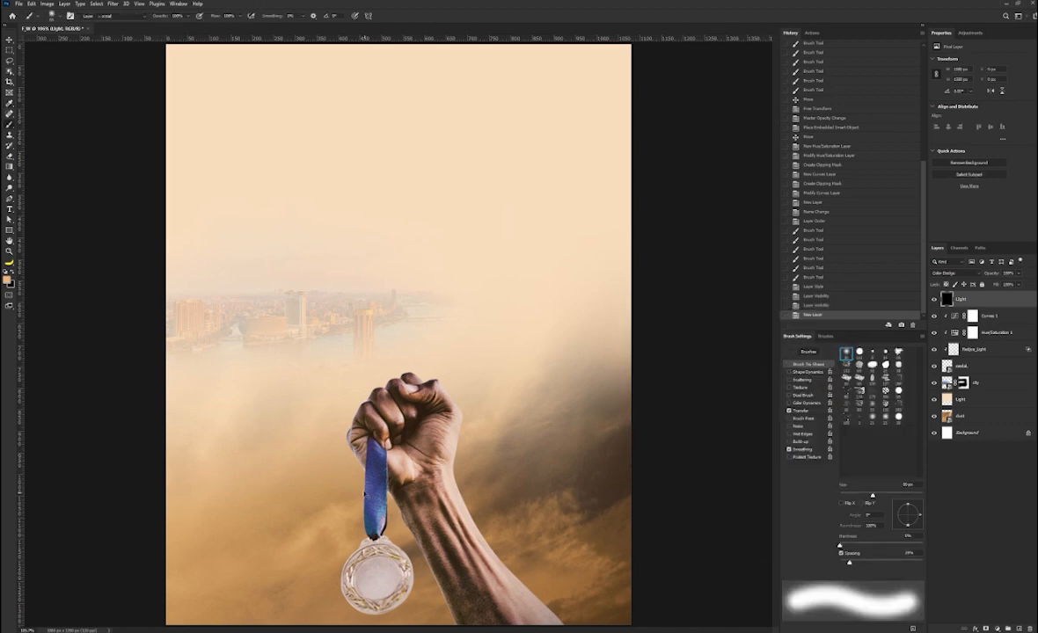
Enlarge the soft brush to 175 px and dab a bright glow onto the centre of the medal.
key(v)
key(b)
key(bracketright)
key(bracketright)
key(bracketright)
key(bracketright)
key(bracketright)
key(bracketright)
key(bracketright)
key(bracketright)
key(bracketright)
key(bracketright)
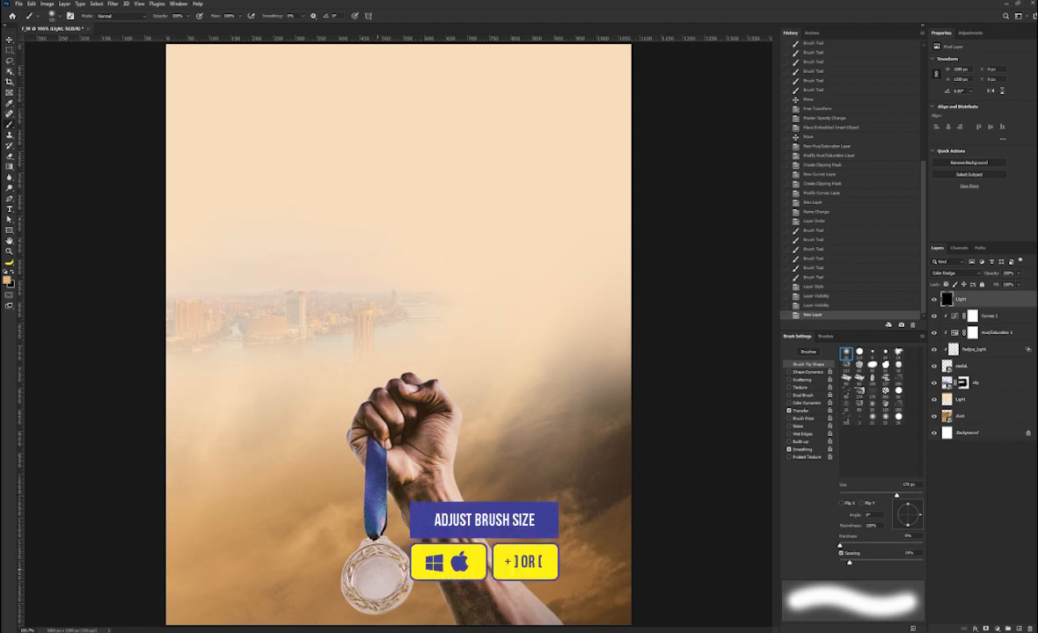
click(377, 574)
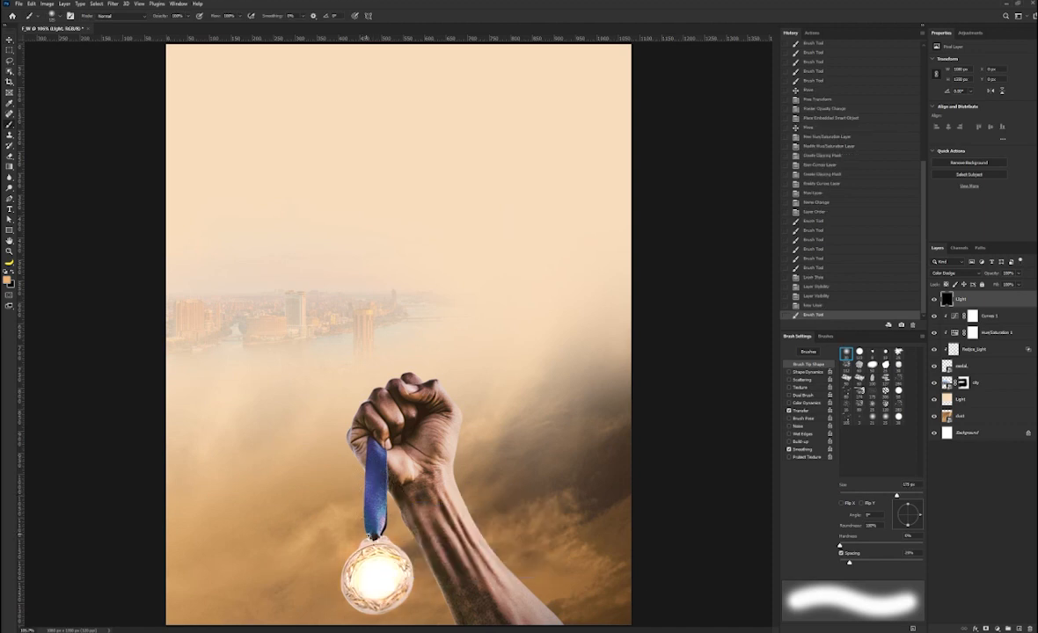
Lower the brush flow, shrink the brush to 40 px and brush glow along the lower-left part of the medal's rim.
scroll(378, 554, up, 1)
scroll(387, 334, down, 5)
scroll(385, 358, up, 2)
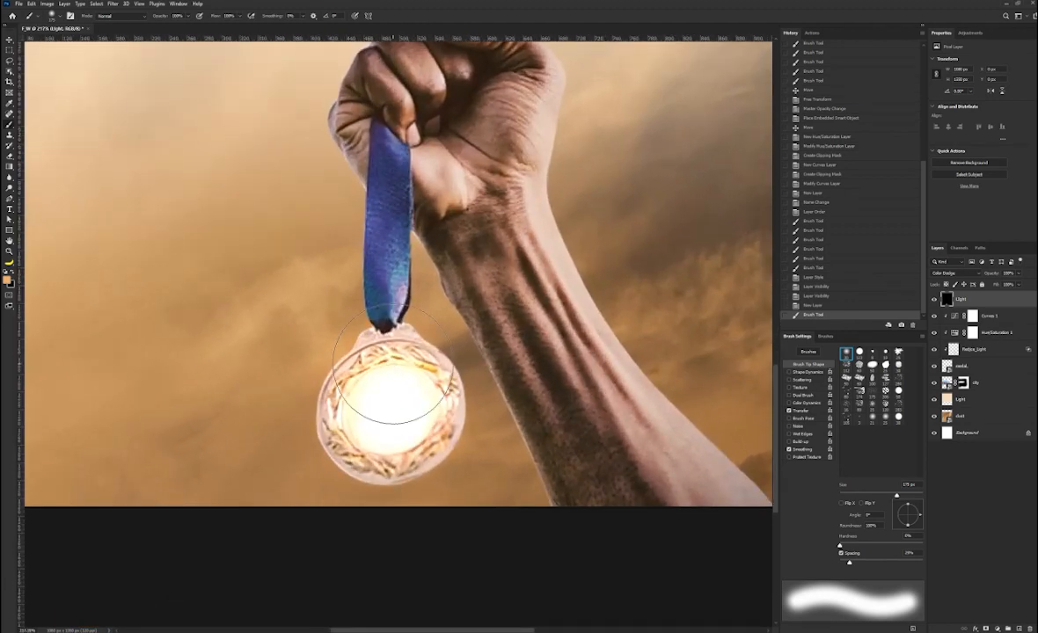
click(238, 17)
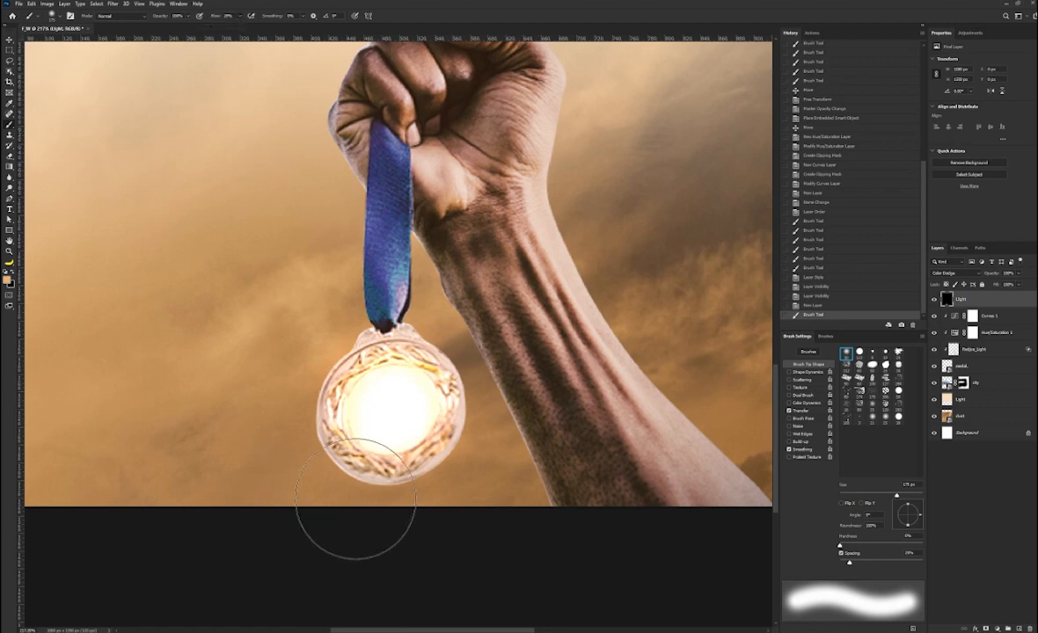
key(bracketleft)
key(bracketleft)
key(bracketleft)
key(bracketleft)
key(bracketleft)
key(bracketleft)
click(374, 417)
key(bracketleft)
key(bracketleft)
key(bracketleft)
mouse_move(343, 381)
mouse_down()
mouse_move(331, 431)
mouse_move(376, 445)
mouse_move(365, 462)
mouse_move(378, 472)
mouse_up()
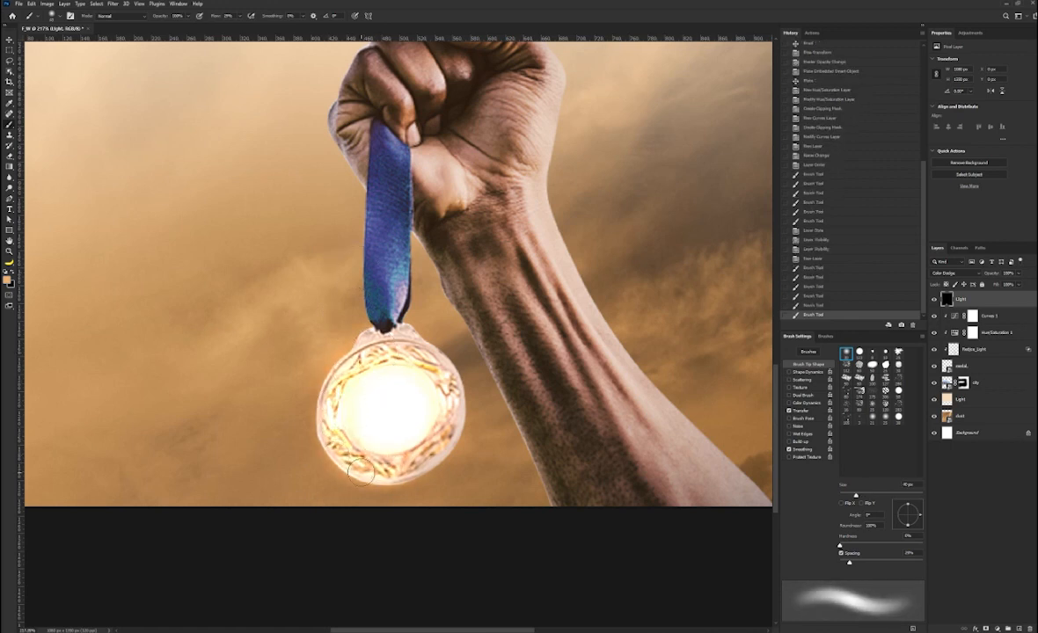
Dab more orange glow all around the medal's wreath border, rim and hanging loop.
click(430, 453)
click(445, 387)
click(424, 356)
click(401, 348)
click(374, 347)
click(352, 356)
click(335, 420)
click(370, 462)
click(430, 352)
click(403, 339)
click(362, 348)
click(366, 377)
click(422, 409)
click(424, 358)
click(446, 437)
click(407, 439)
click(370, 418)
Load the medal layer's outline as a selection and add it as a mask to the Light layer.
mouse_move(427, 328)
mouse_down()
mouse_move(349, 382)
mouse_move(356, 432)
mouse_move(299, 374)
mouse_up()
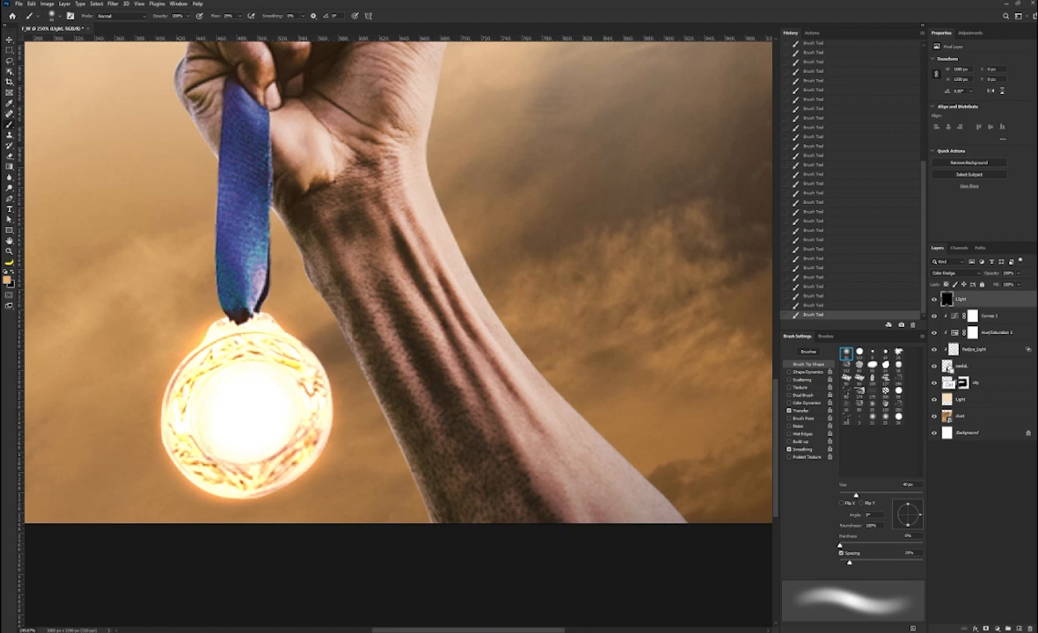
ctrl+click(949, 366)
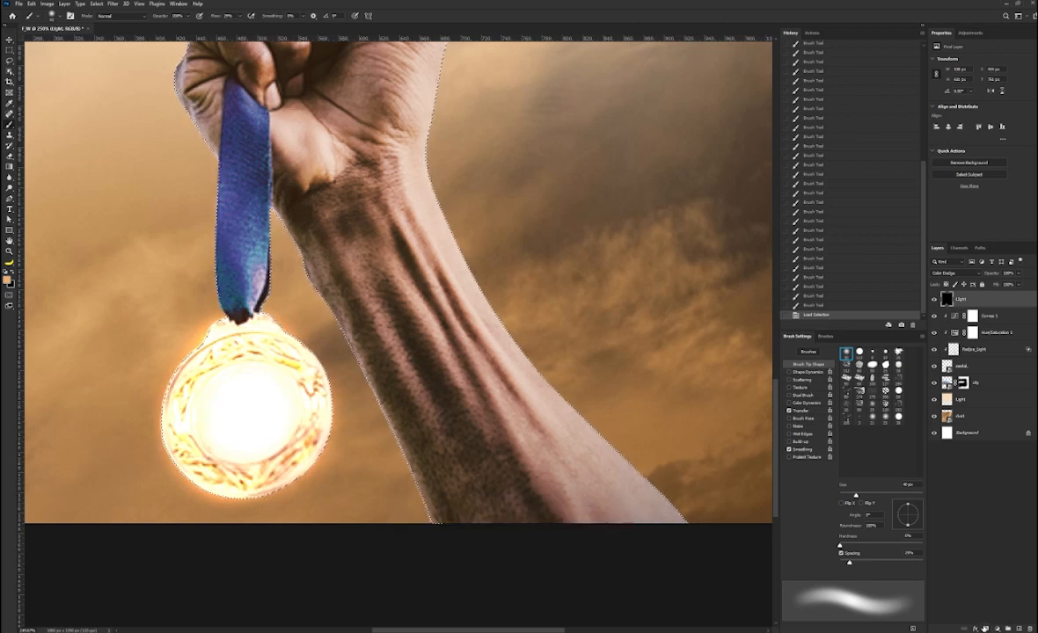
click(984, 628)
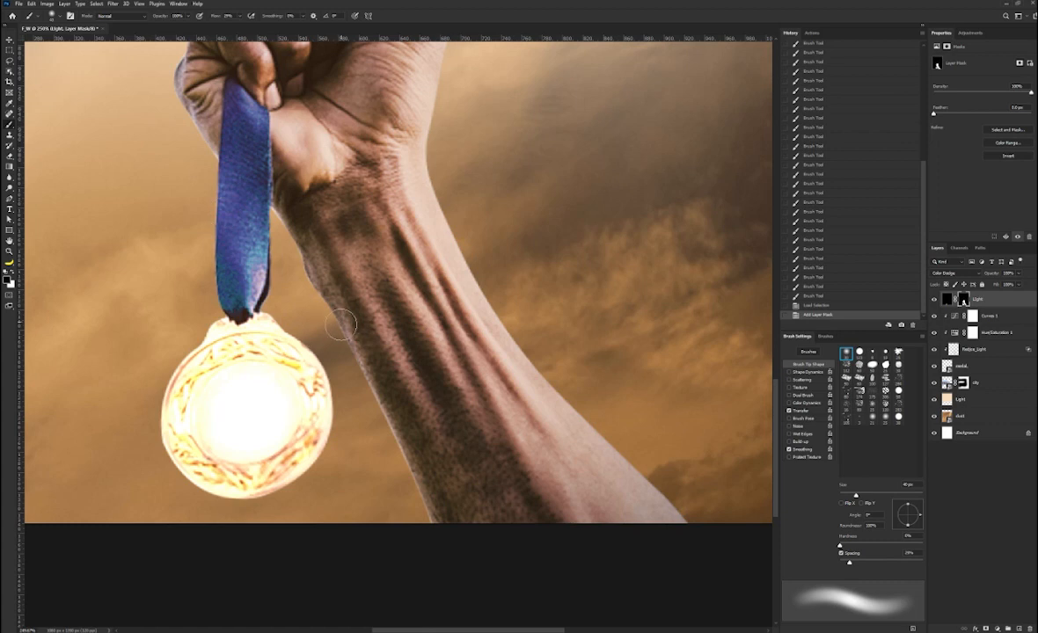
Shrink the brush to 35 px and paint reflected light on the Light layer's pixels along the forearm edge facing the medal.
key(bracketleft)
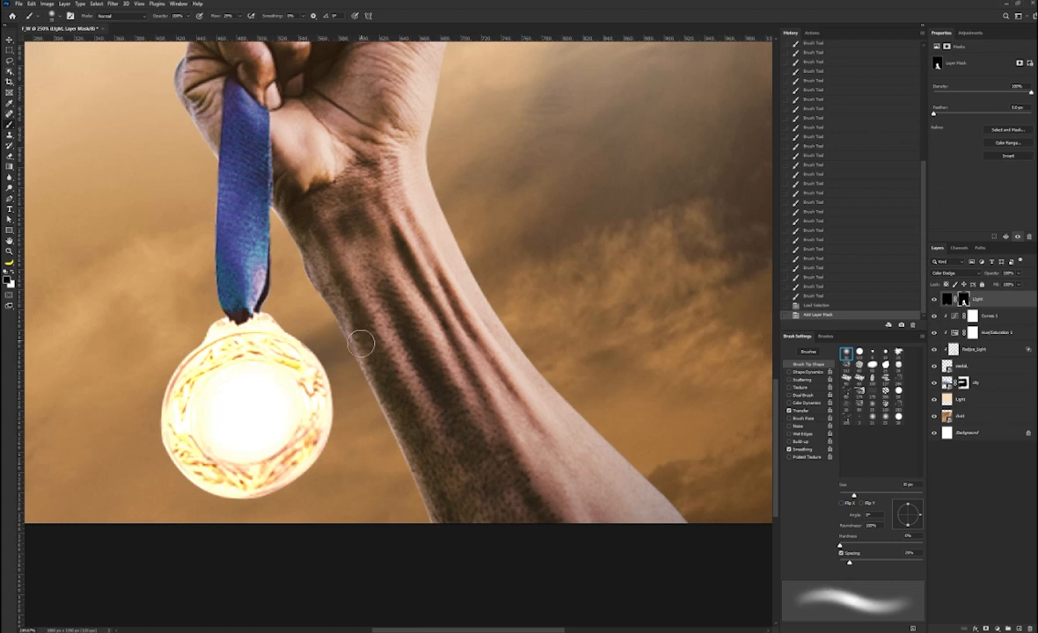
click(375, 381)
click(948, 300)
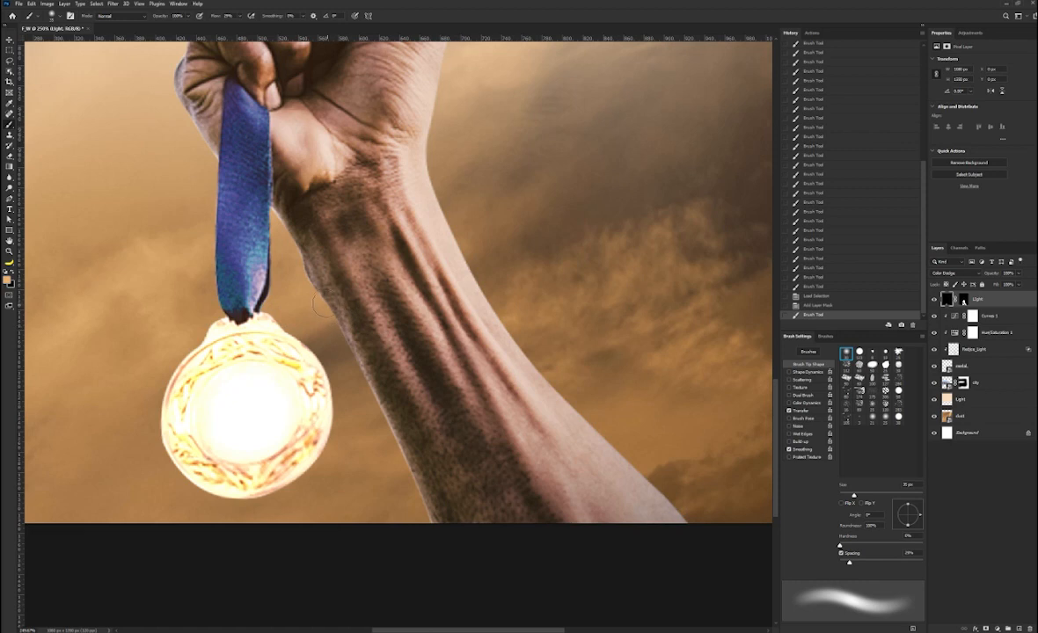
drag(321, 306, 390, 457)
drag(314, 292, 352, 356)
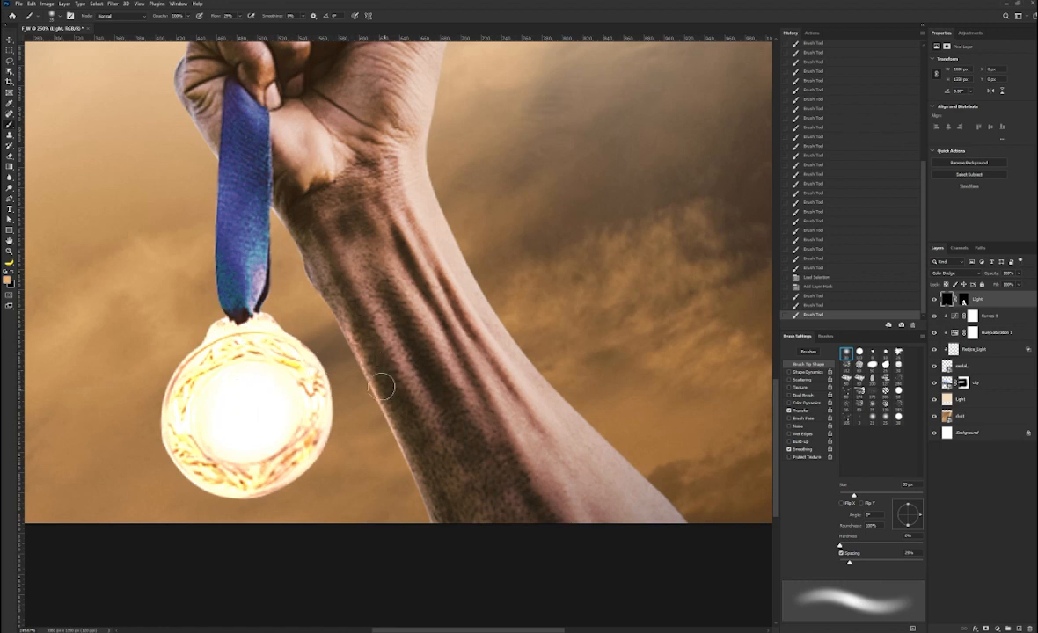
Enlarge the brush to 60 px and add softer reflected light on the forearm beside the medal.
key(bracketright)
key(bracketright)
key(bracketright)
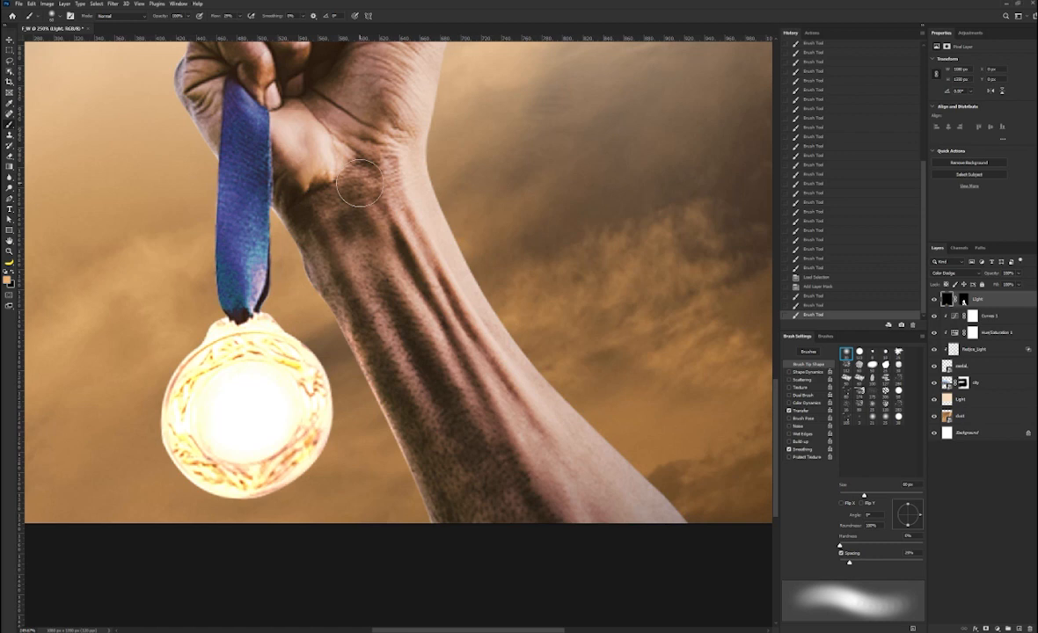
drag(318, 290, 365, 373)
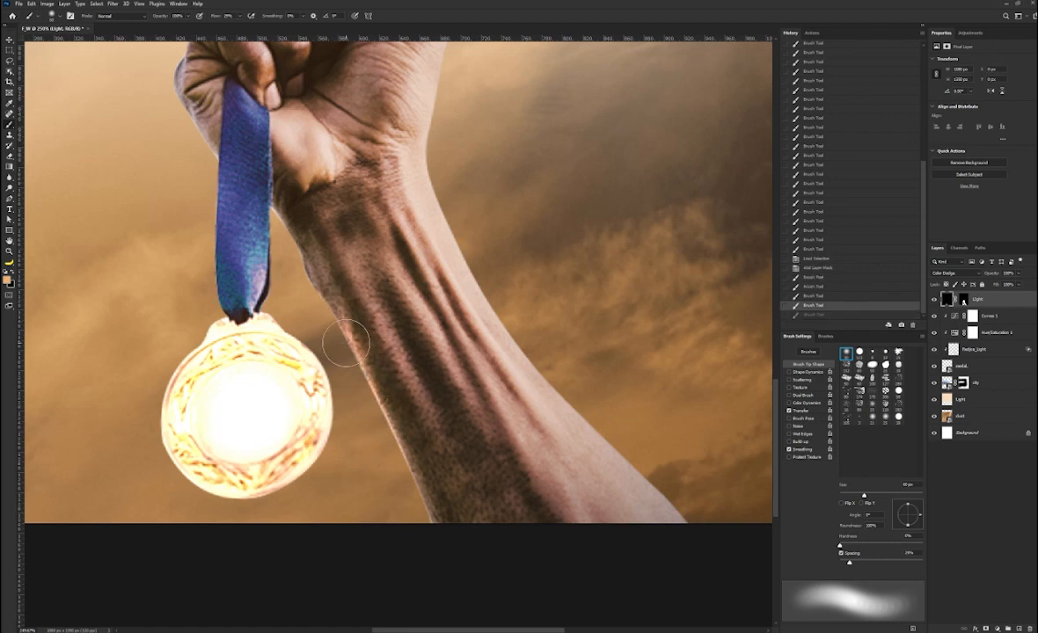
Shrink the brush to 3 px and trace a thin rim of light down the forearm edge nearest the medal.
key(bracketleft)
key(bracketleft)
key(bracketleft)
key(bracketleft)
key(bracketleft)
key(bracketleft)
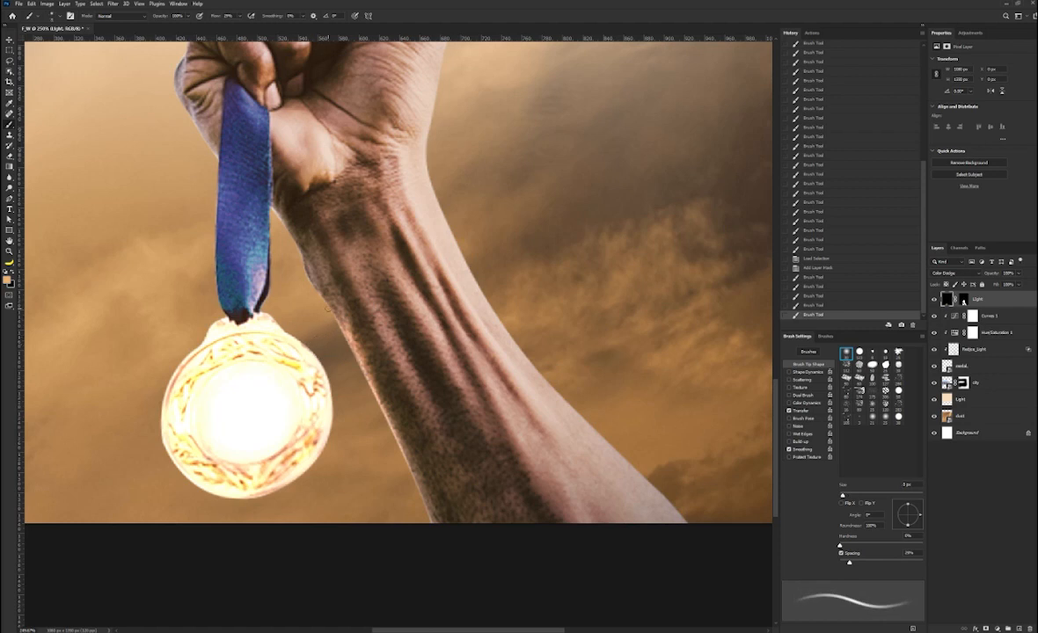
drag(311, 293, 417, 475)
Enlarge the brush to 50 px and soften the forearm's rim light with broad glow strokes.
key(bracketright)
key(bracketright)
key(bracketright)
key(bracketright)
key(bracketright)
key(bracketright)
key(bracketright)
key(bracketright)
key(bracketright)
mouse_move(303, 278)
mouse_down()
mouse_move(338, 330)
mouse_move(337, 297)
mouse_move(384, 406)
mouse_up()
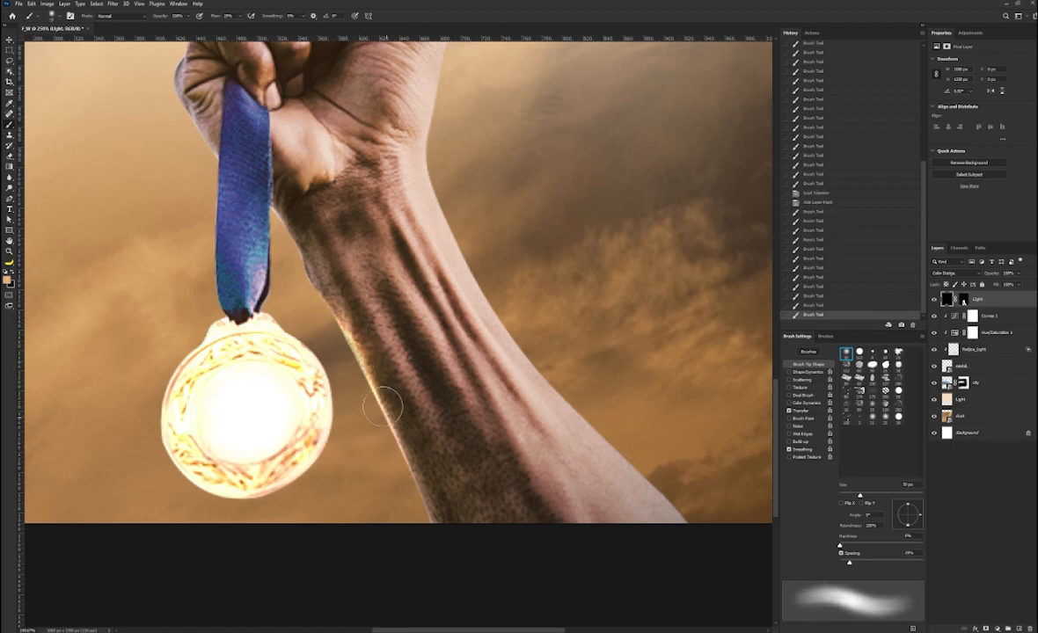
Paint white with a 45 px brush on the Light layer's mask around the medal's edge so the glow spills onto the background.
drag(384, 294, 354, 310)
ctrl+click(287, 262)
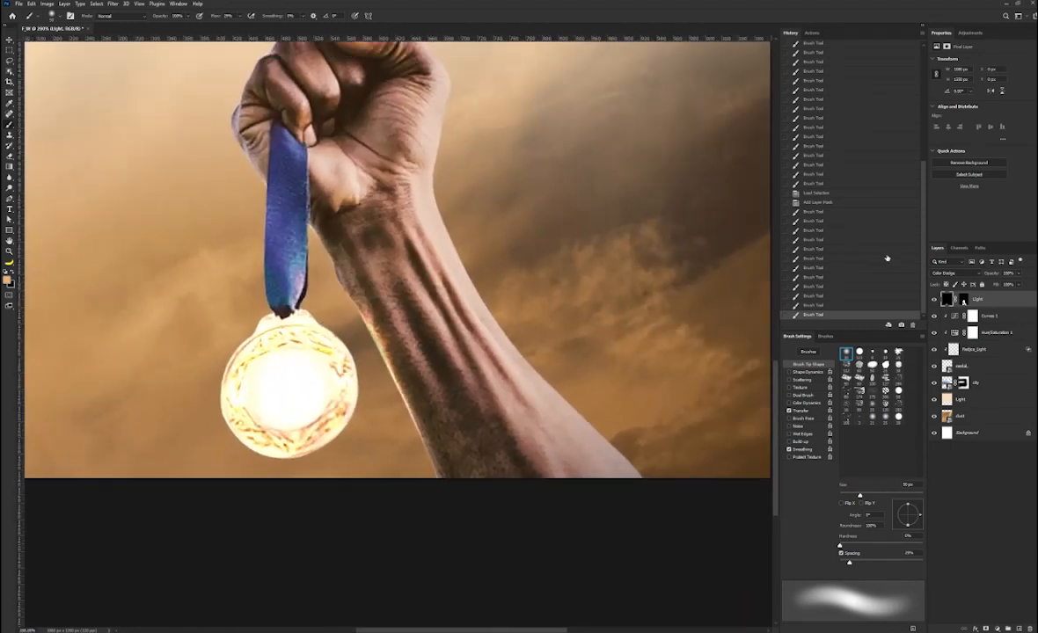
click(964, 300)
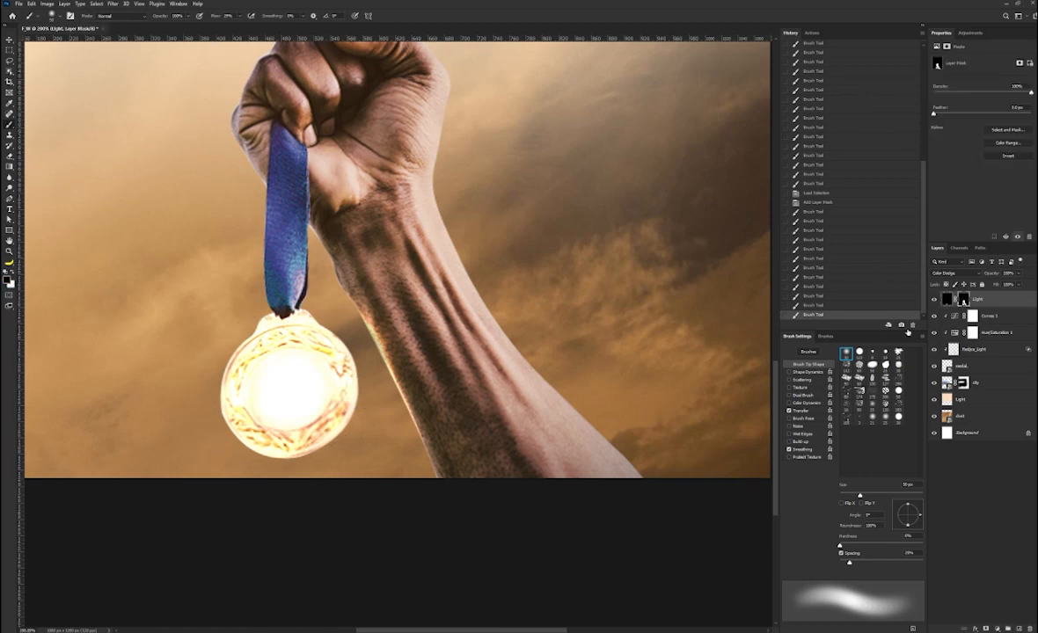
click(12, 270)
scroll(272, 343, up, 1)
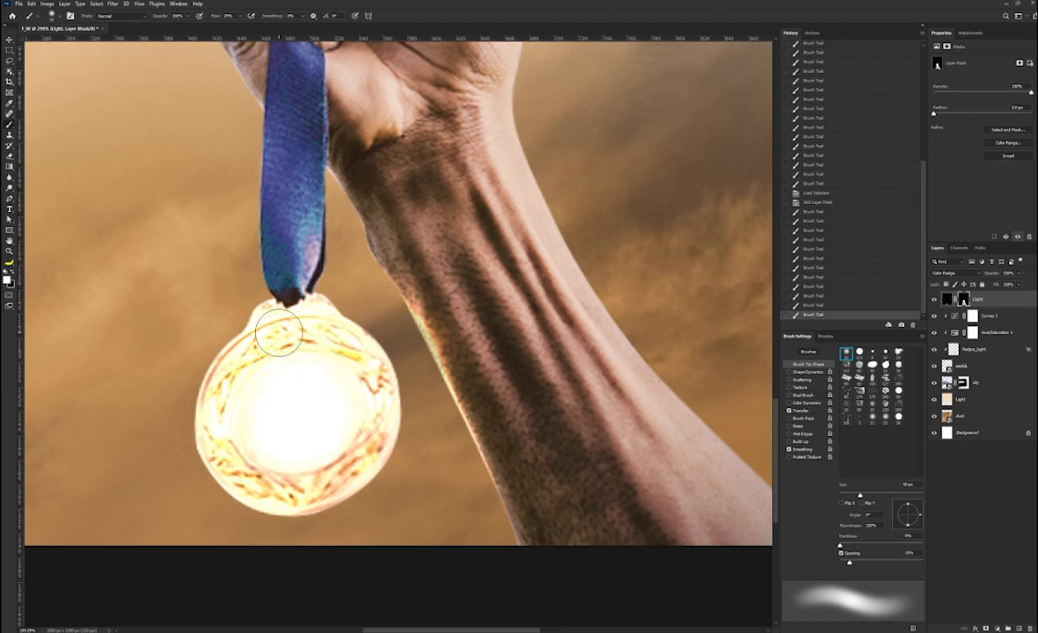
key(bracketleft)
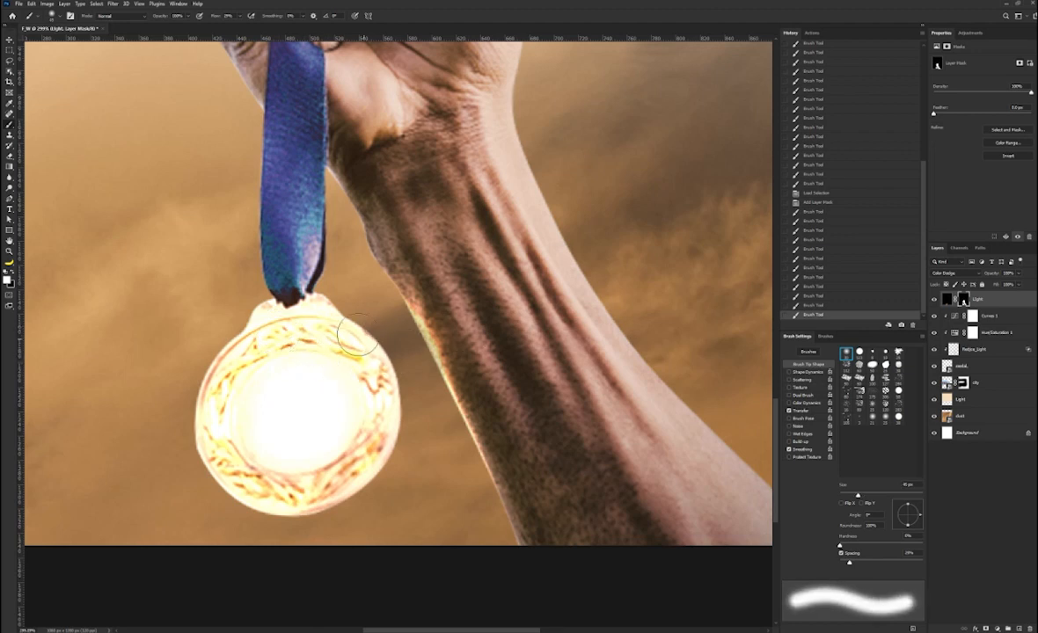
drag(347, 327, 378, 411)
click(348, 328)
mouse_move(351, 332)
mouse_down()
mouse_move(329, 309)
mouse_move(350, 410)
mouse_up()
mouse_move(349, 359)
mouse_down()
mouse_move(277, 487)
mouse_move(196, 431)
mouse_move(191, 393)
mouse_move(253, 337)
mouse_move(228, 310)
mouse_move(243, 296)
mouse_up()
click(225, 302)
click(245, 296)
click(247, 294)
click(245, 296)
click(248, 470)
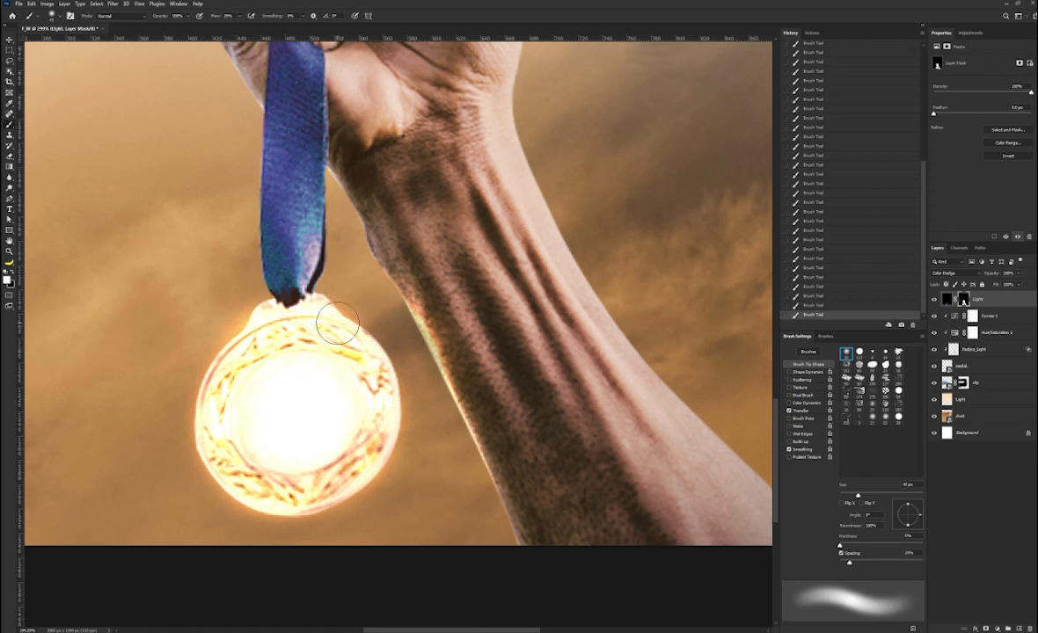
Add a Curves adjustment above the Light layer and pull its curve down to darken the whole image.
ctrl+drag(475, 311, 408, 344)
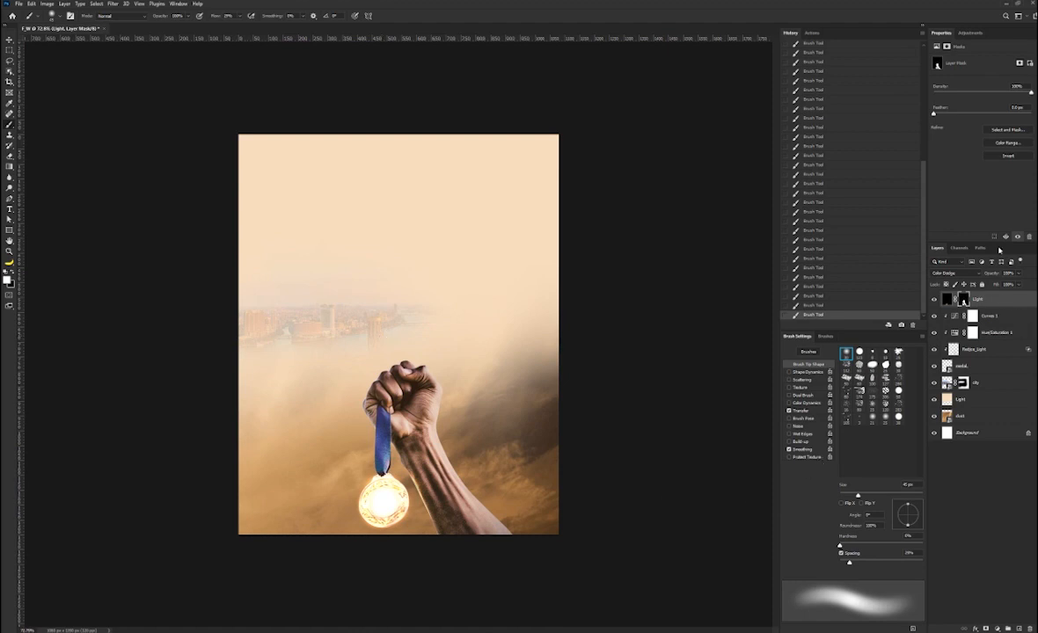
click(970, 33)
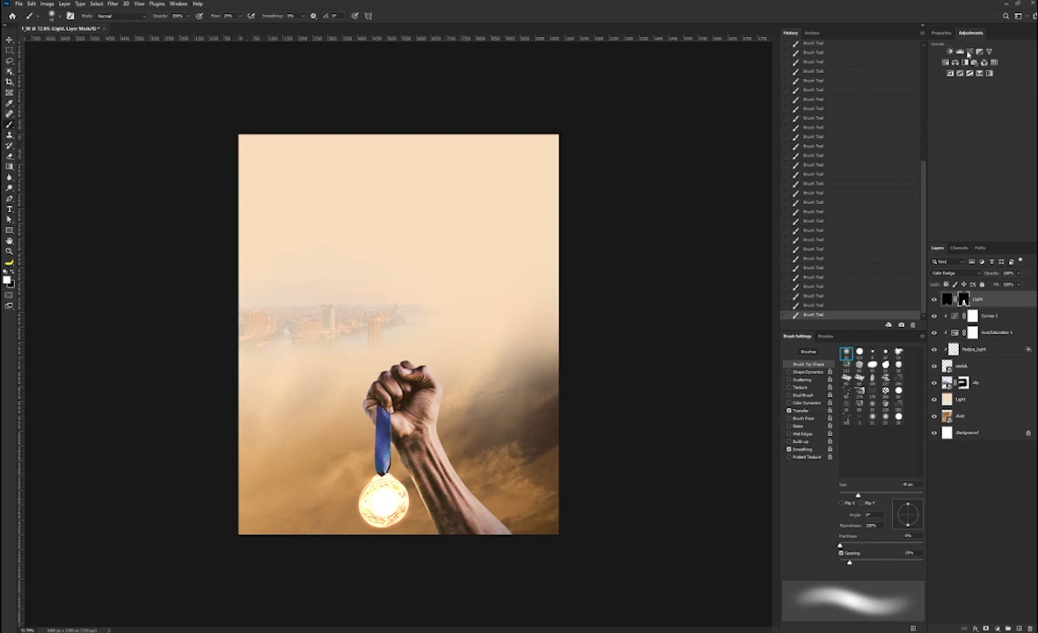
click(969, 52)
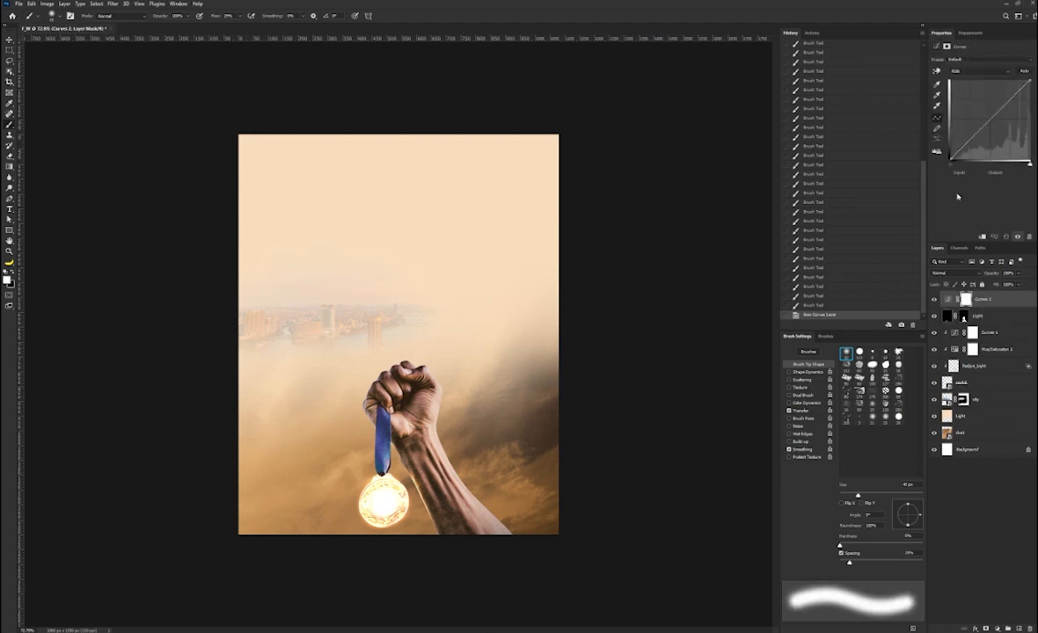
drag(974, 132, 985, 147)
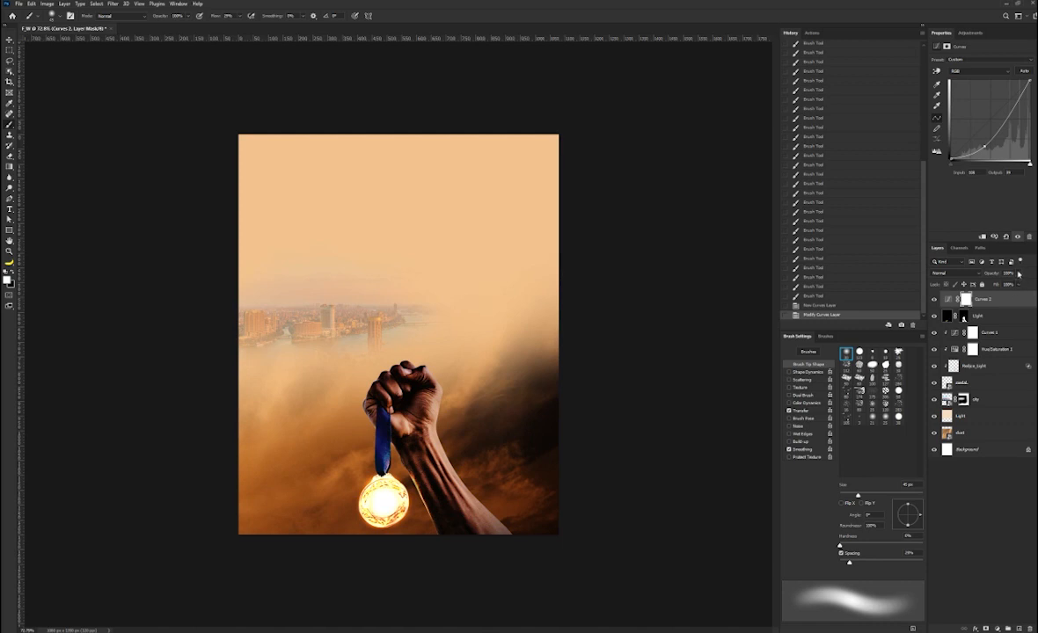
Reduce the opacity of the new darkening Curves layer.
drag(1020, 284, 1005, 284)
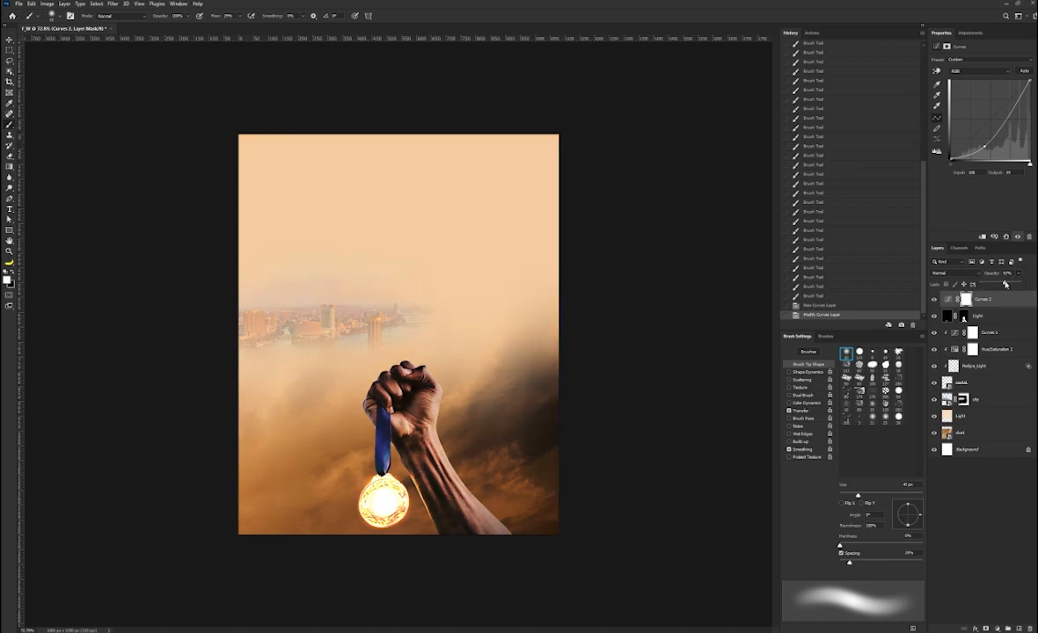
drag(1008, 284, 1007, 284)
key(Return)
Paint black with a 700 px brush at 100% flow on the darkening Curves layer's mask across the upper sky.
click(241, 18)
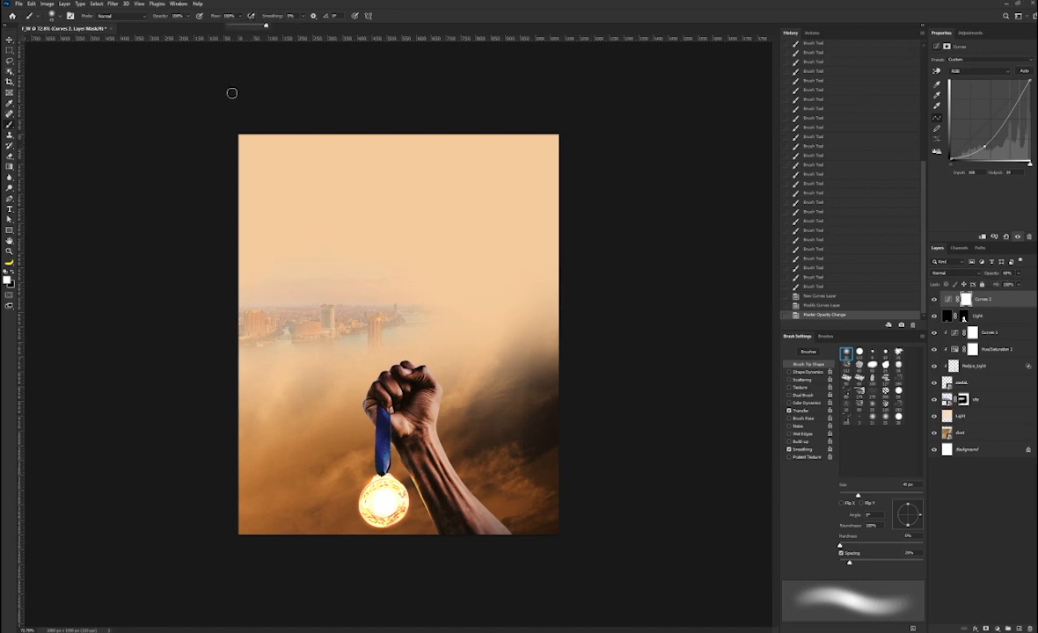
click(11, 272)
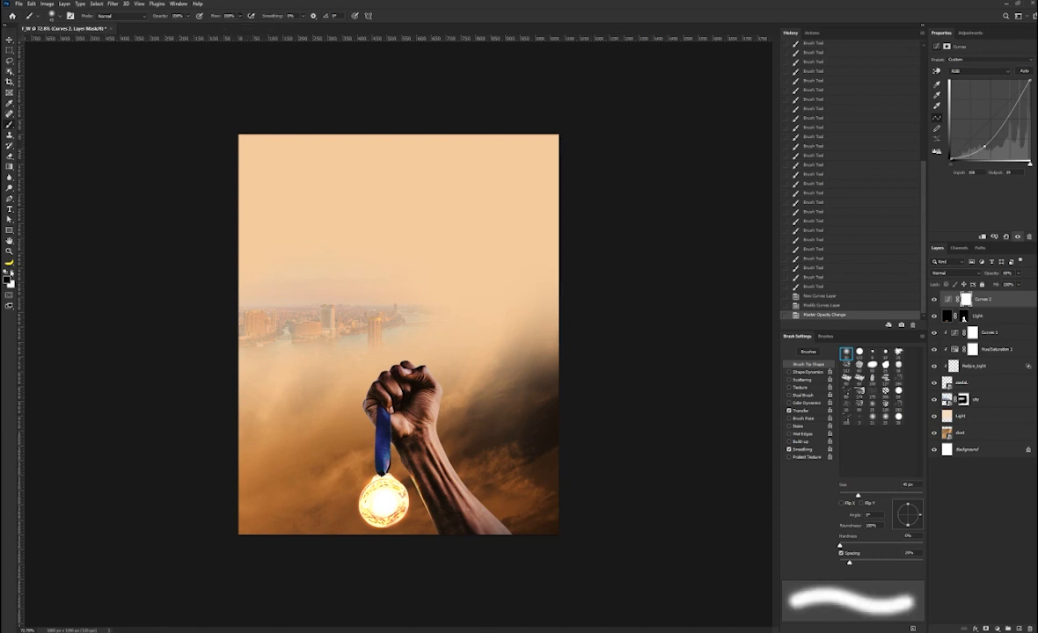
key(bracketright)
key(bracketright)
key(bracketright)
key(bracketright)
key(bracketright)
key(bracketright)
key(bracketright)
key(bracketright)
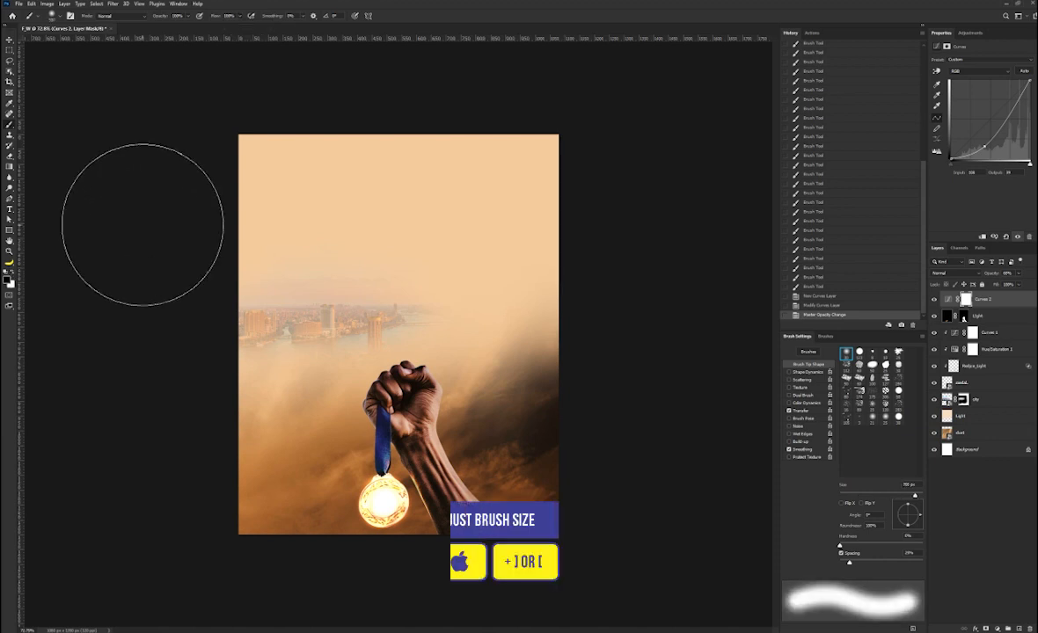
mouse_move(554, 169)
mouse_down()
mouse_move(364, 218)
mouse_move(273, 156)
mouse_up()
mouse_move(510, 166)
mouse_down()
mouse_move(573, 105)
mouse_move(430, 211)
mouse_up()
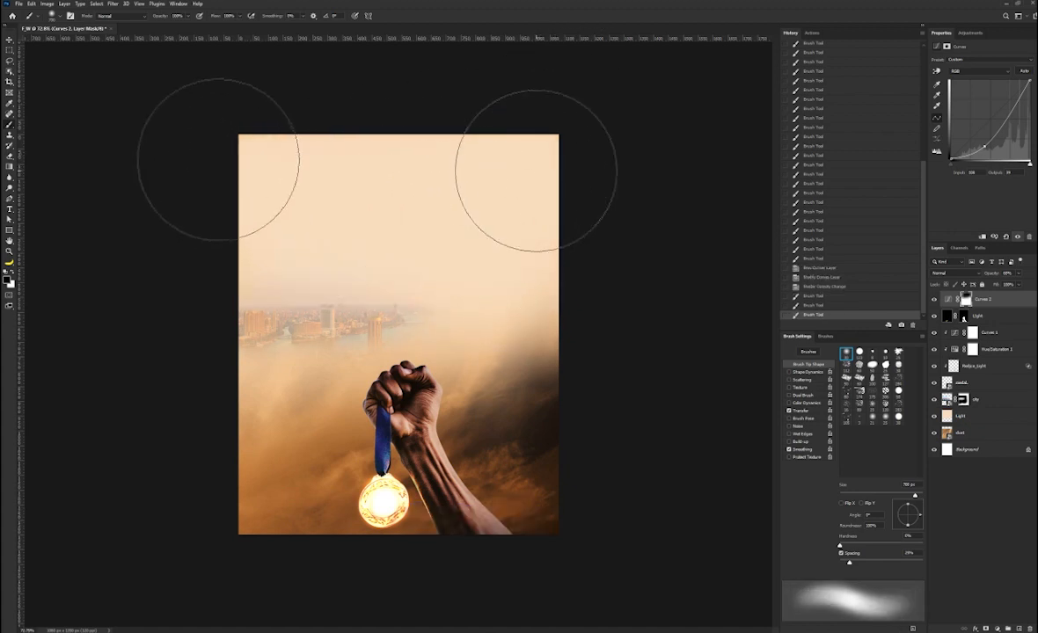
Extend the black mask painting down across the middle of the sky toward the skyline.
click(528, 232)
click(407, 201)
click(323, 227)
click(214, 262)
click(227, 262)
click(246, 255)
click(331, 220)
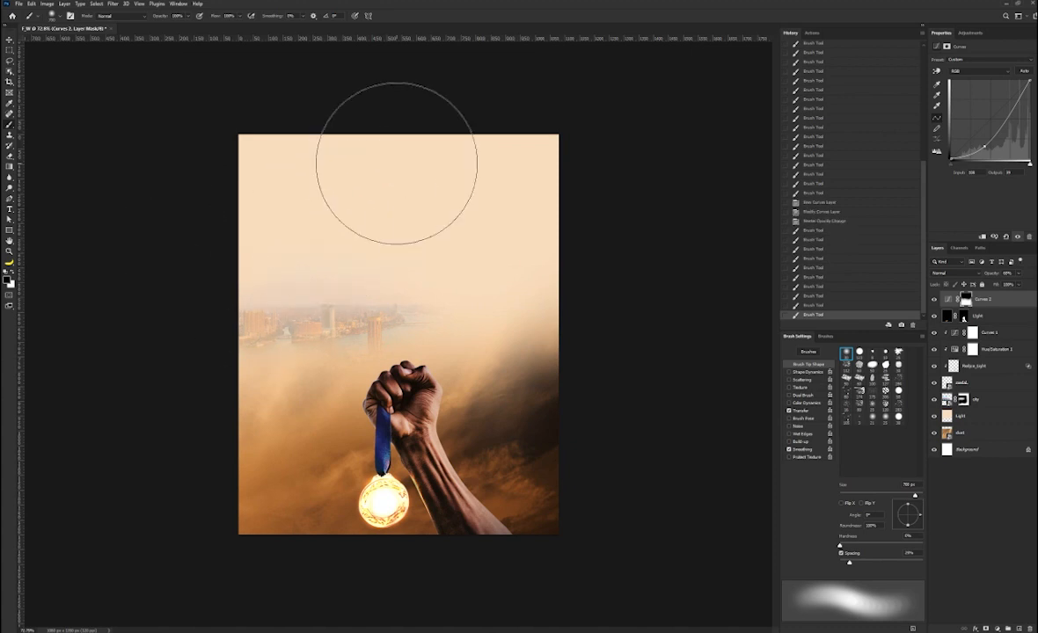
Shrink the brush and paint black on the Curves mask over the fist and the medal's ribbon.
key([)
key([)
key([)
key([)
key([)
click(422, 374)
click(370, 374)
click(370, 395)
click(380, 429)
click(384, 438)
click(373, 449)
Enlarge the brush to 600 px and paint black on the mask from the sky down over the city skyline.
key(])
key(])
key(])
key(])
key(])
key(])
mouse_move(411, 163)
mouse_down()
mouse_move(253, 232)
mouse_move(531, 252)
mouse_move(267, 229)
mouse_move(273, 300)
mouse_up()
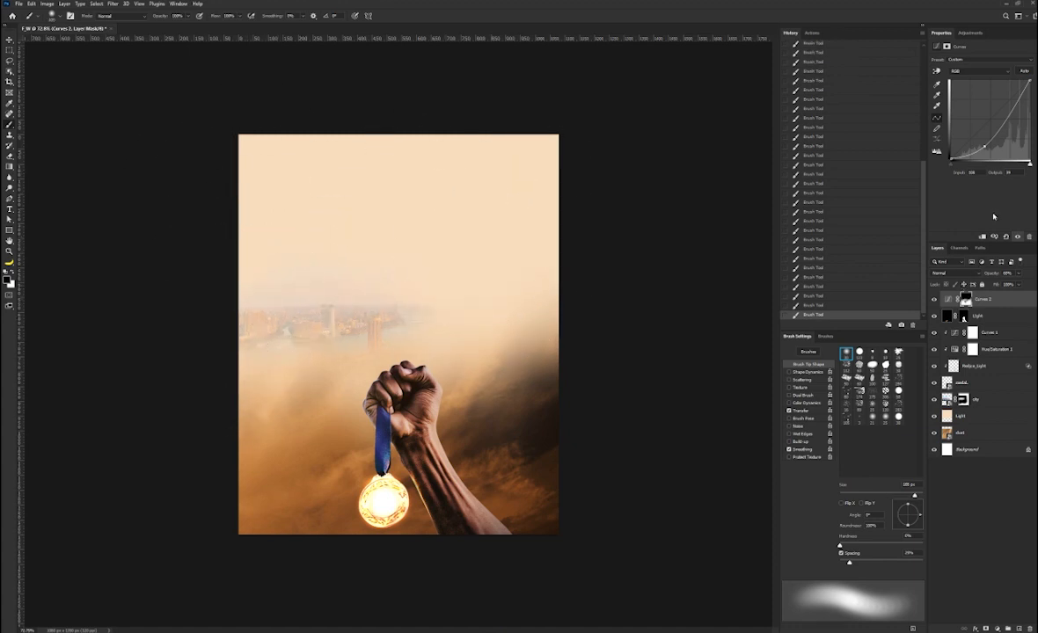
Add another Curves adjustment on top with its curve pulled down, and invert its mask to black.
click(971, 32)
click(970, 51)
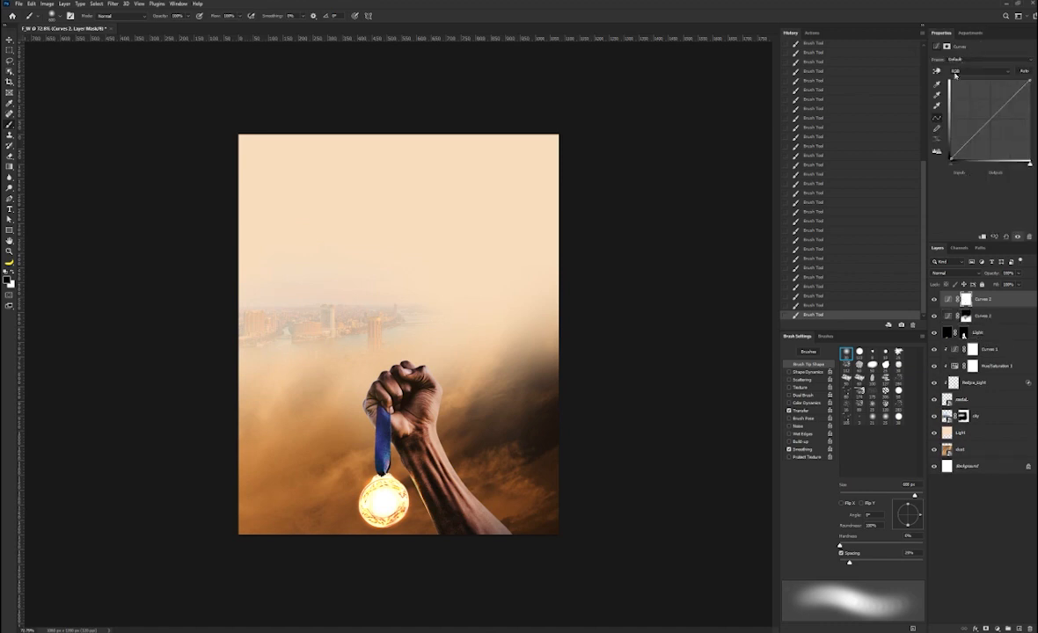
drag(1001, 110, 1008, 120)
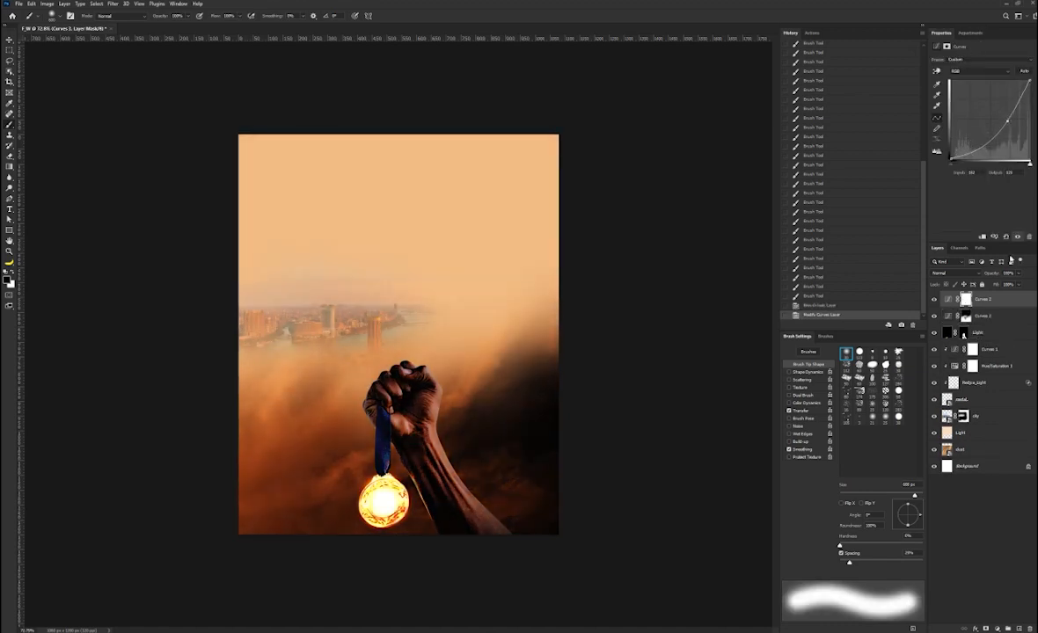
click(966, 300)
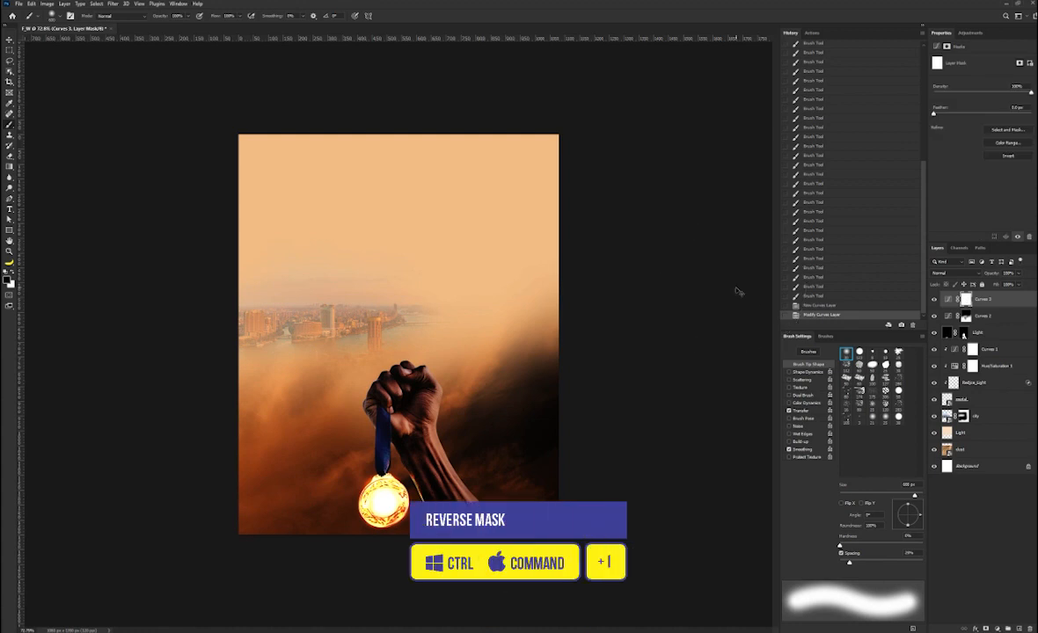
key(ctrl+i)
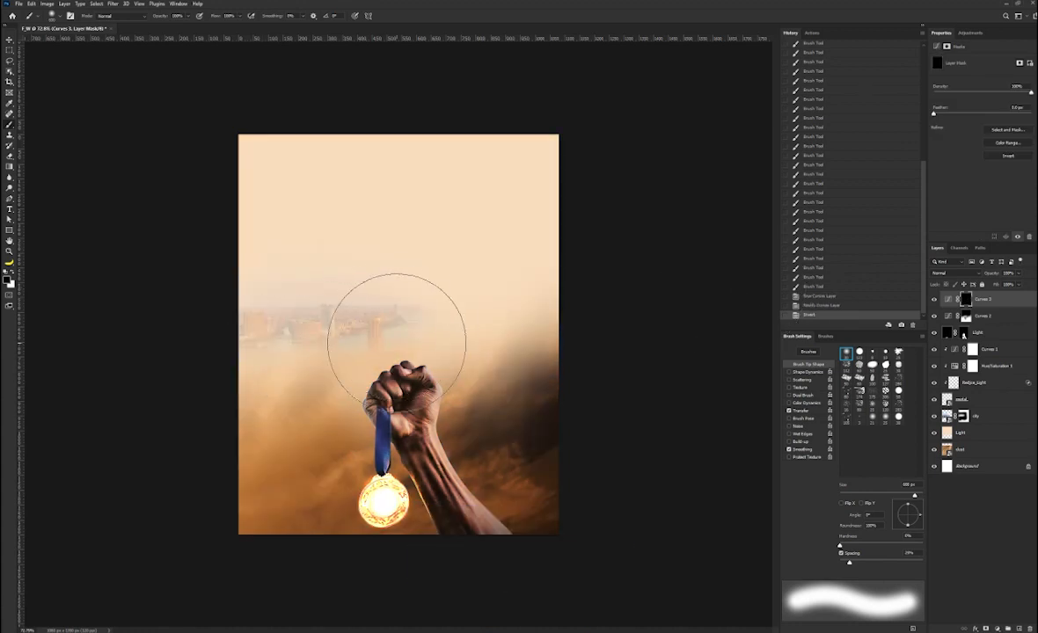
Paint white with a 400 px brush on the top Curves layer's mask to darken the poster's lower-right corner.
key(bracketleft)
key(bracketleft)
key(bracketleft)
key(bracketleft)
key(bracketleft)
key(bracketleft)
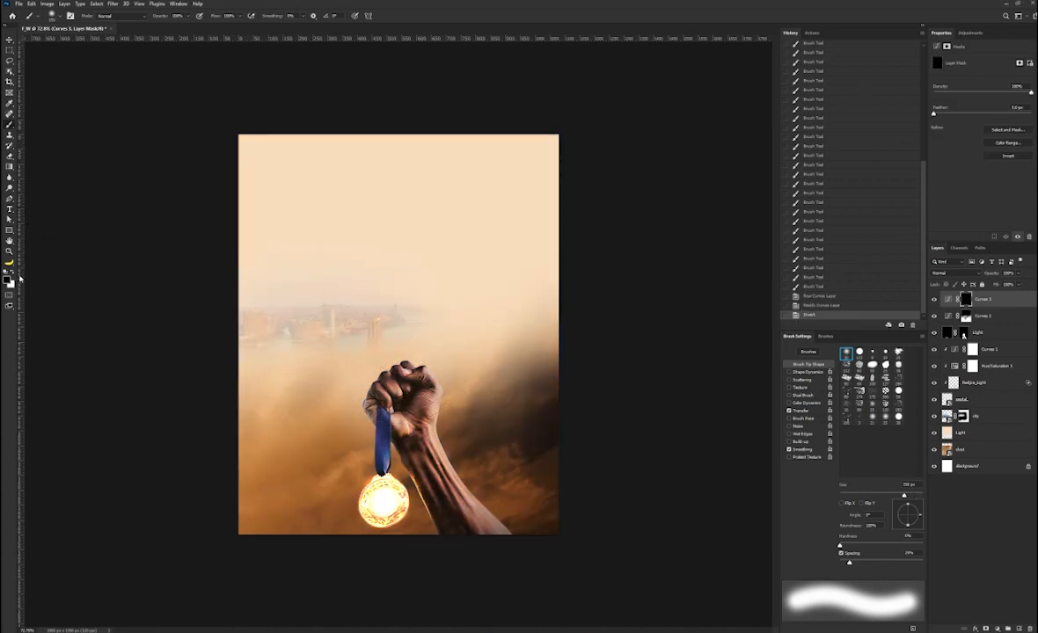
key(bracketright)
key(bracketright)
key(bracketright)
key(bracketright)
key(bracketleft)
key(bracketleft)
key(bracketleft)
key(bracketleft)
key(bracketleft)
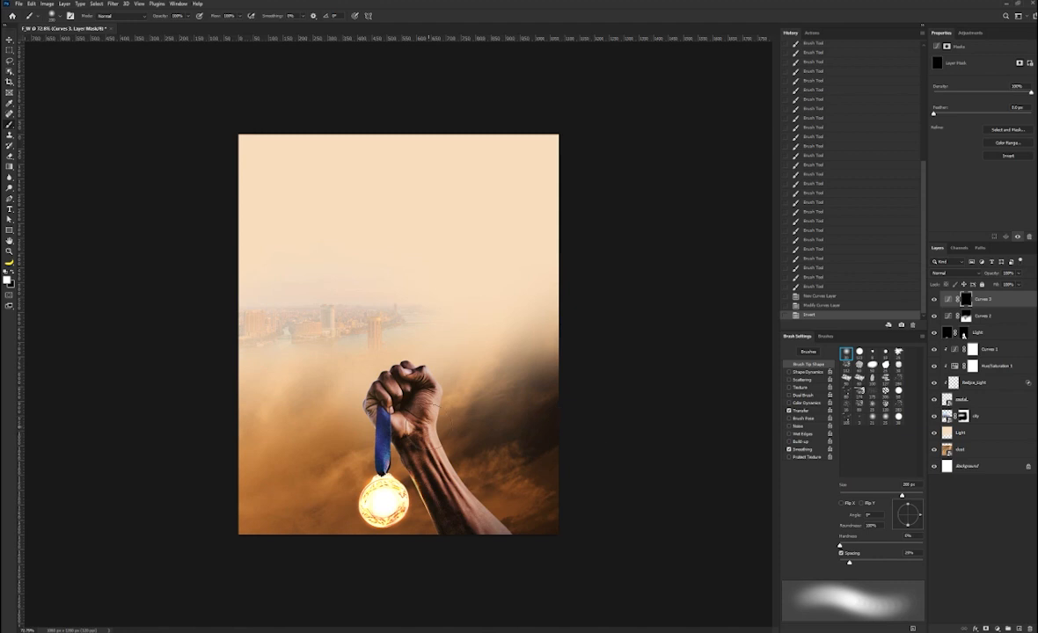
key(bracketright)
key(bracketright)
key(bracketright)
key(bracketright)
key(bracketleft)
drag(584, 491, 500, 582)
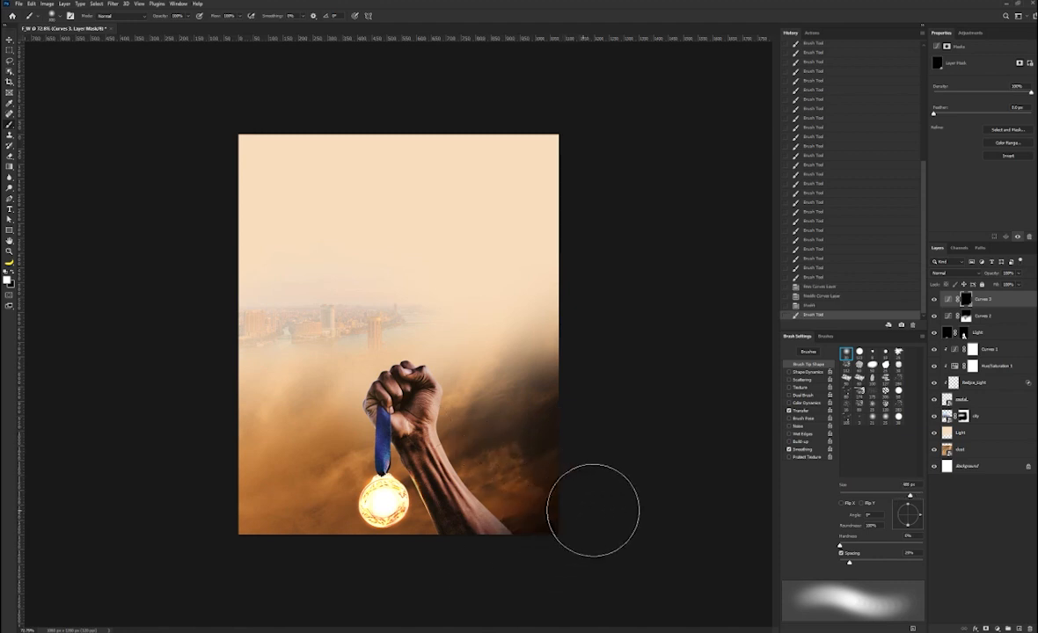
click(484, 568)
click(493, 548)
click(489, 556)
click(515, 534)
click(486, 556)
Paint white on the same mask over the poster's lower-left corner and along its bottom edge to darken them.
click(290, 572)
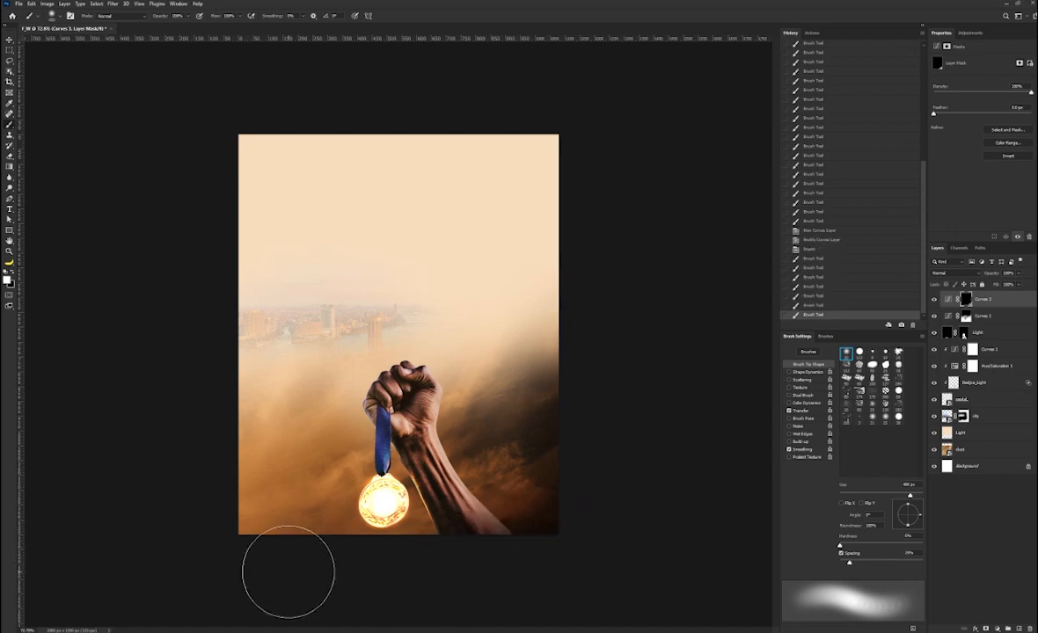
click(272, 550)
click(240, 517)
click(190, 462)
click(196, 532)
click(230, 531)
click(278, 526)
click(280, 540)
click(282, 553)
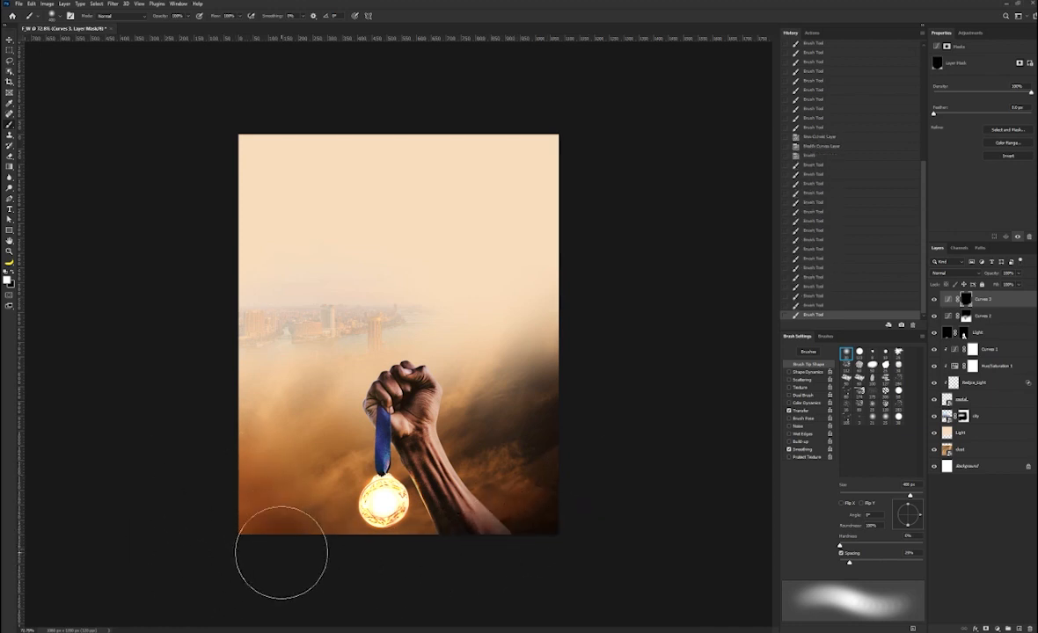
click(406, 574)
click(440, 511)
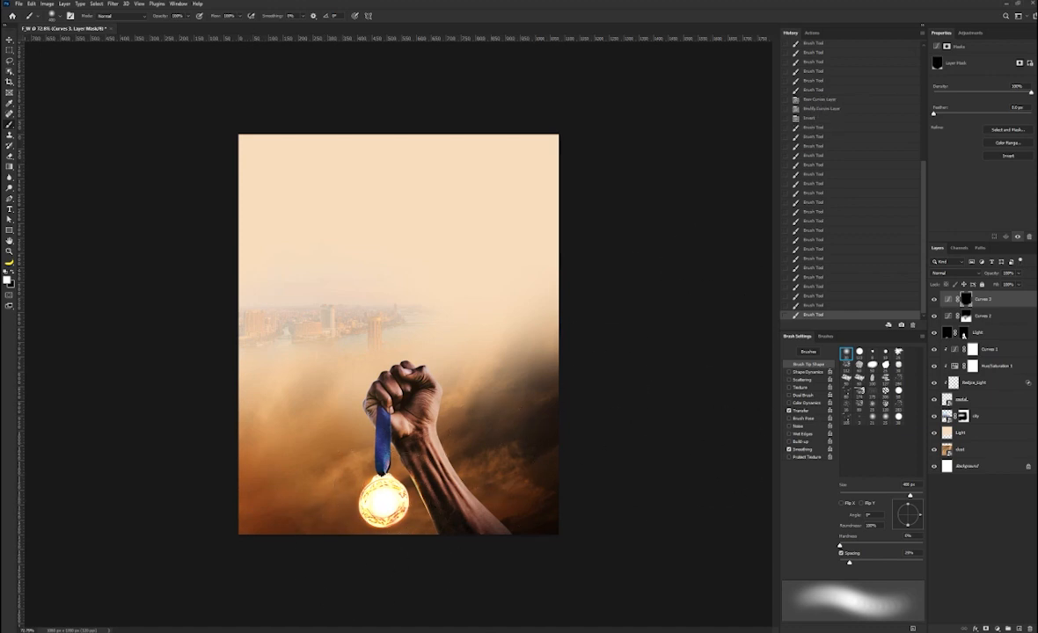
Slightly reduce the opacity of the Color Dodge Light layer to soften the glow.
click(978, 332)
click(1018, 274)
drag(1021, 284, 1014, 285)
key(v)
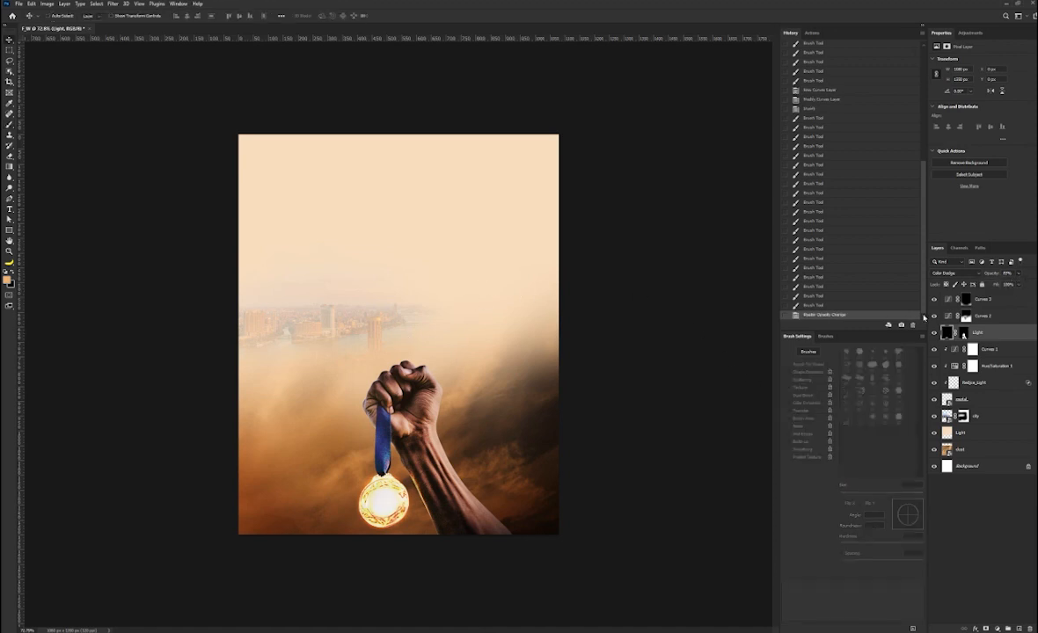
Stamp all visible layers into a new layer at the top of the stack and open it in the Camera Raw Filter.
click(992, 301)
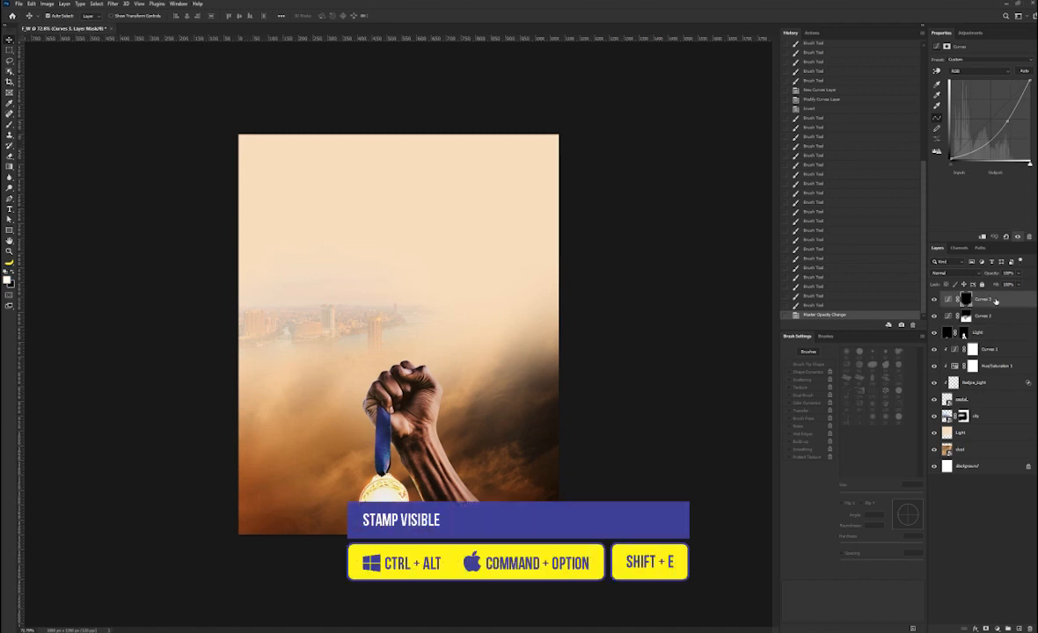
key(ctrl+alt+shift+e)
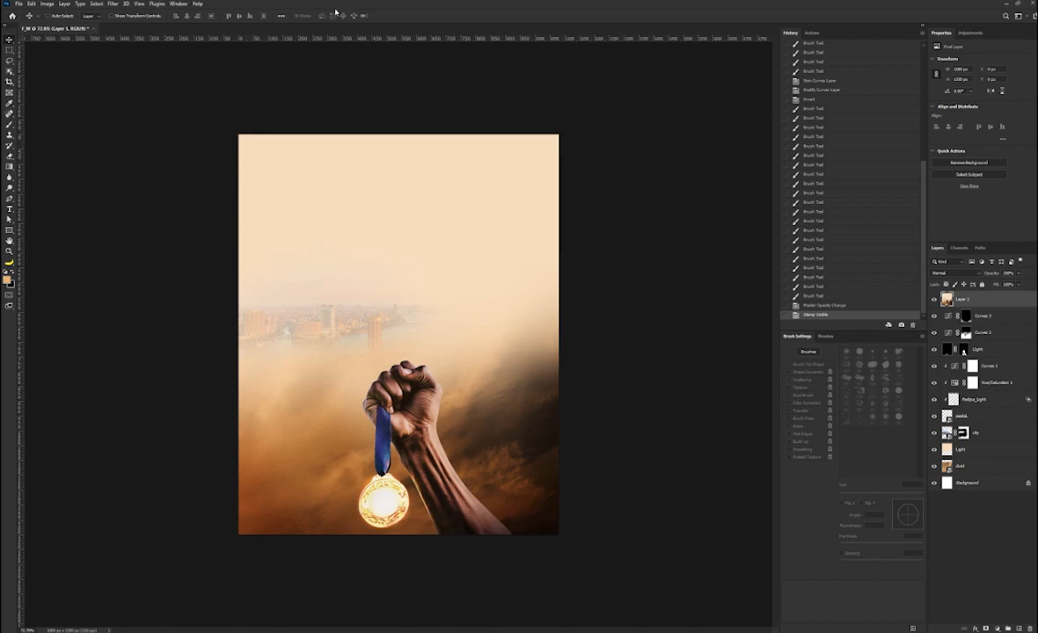
click(112, 5)
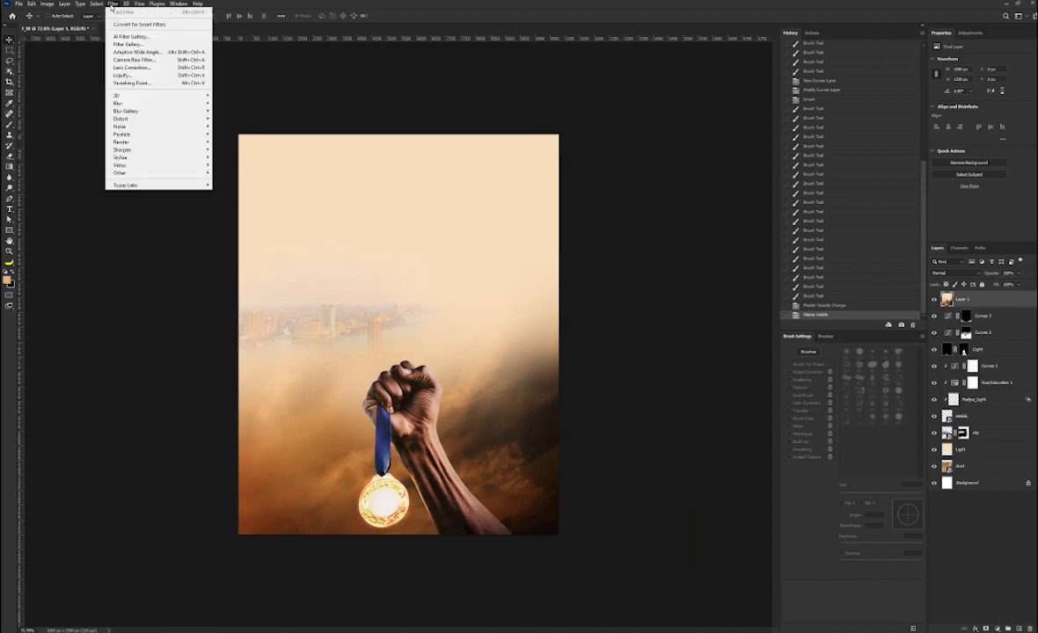
click(139, 60)
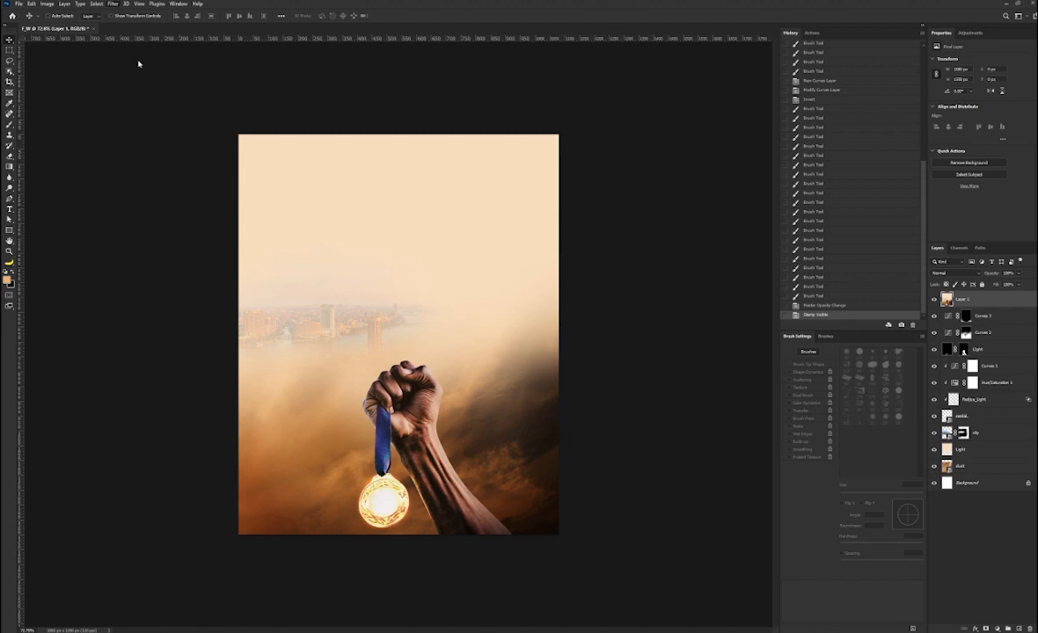
Raise the Exposure to about +0.25 and slightly lower the Contrast and Highlights of the stamped layer.
scroll(598, 302, up, 10)
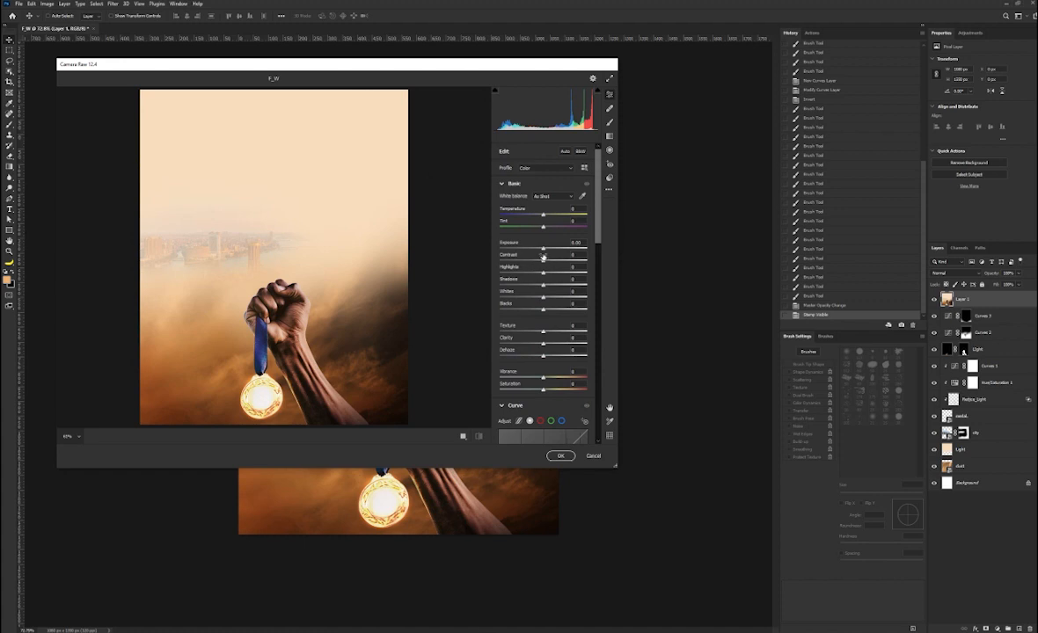
drag(544, 250, 545, 250)
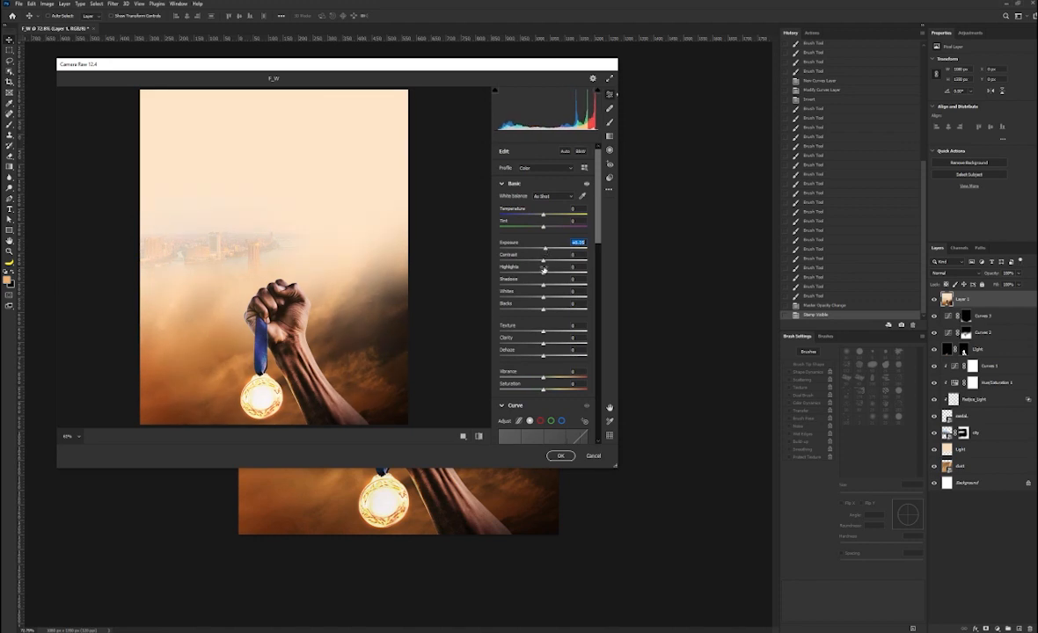
drag(540, 263, 532, 273)
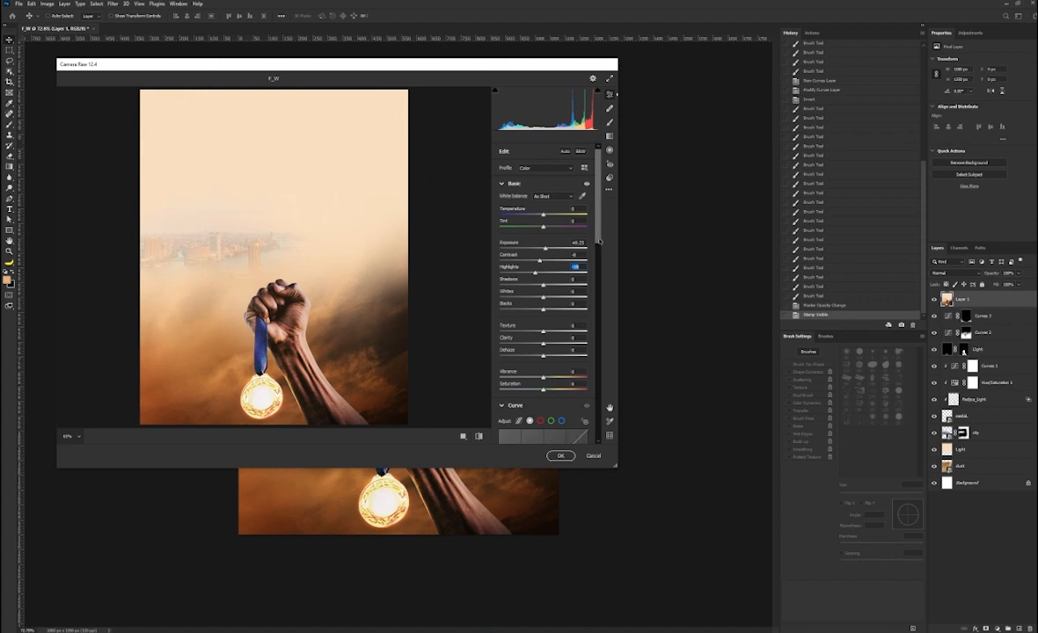
Raise the Texture to about +24 and apply the Camera Raw adjustments.
scroll(598, 240, down, 2)
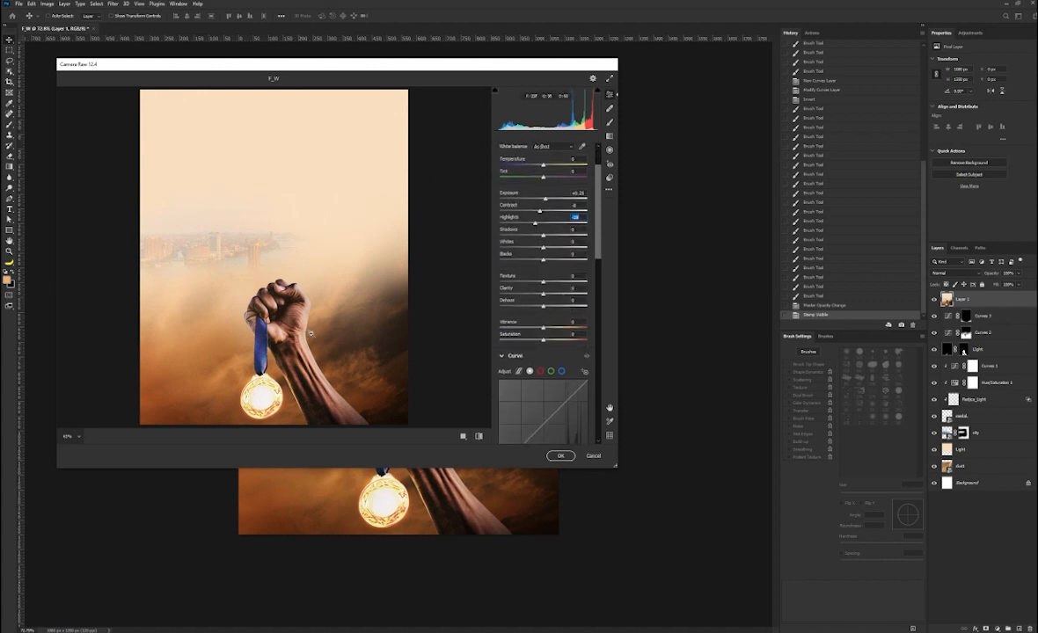
drag(544, 284, 550, 284)
scroll(596, 240, down, 2)
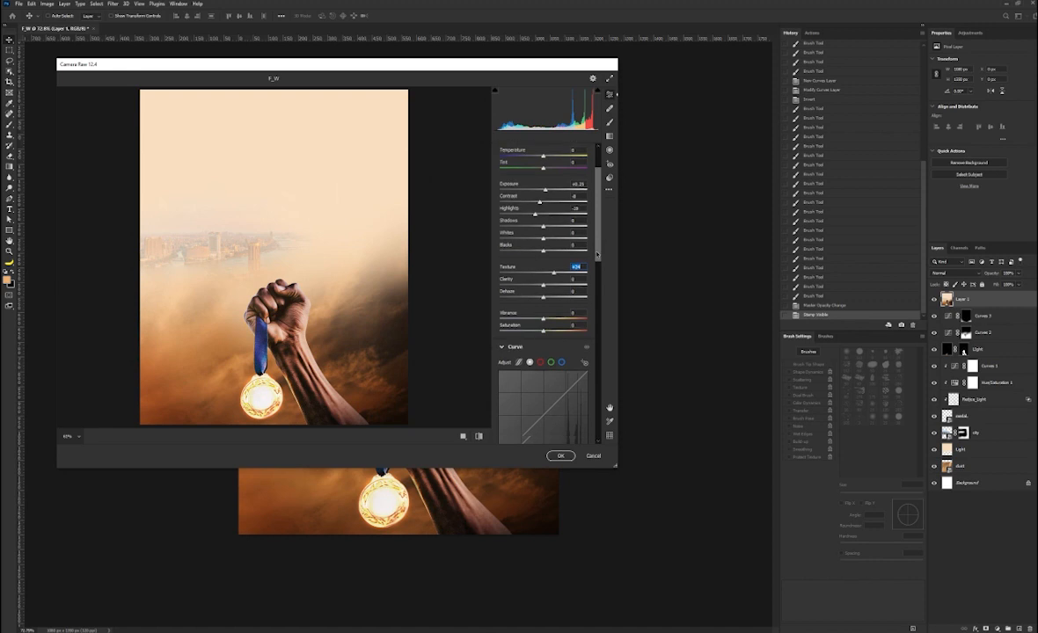
scroll(594, 237, up, 3)
scroll(594, 236, down, 8)
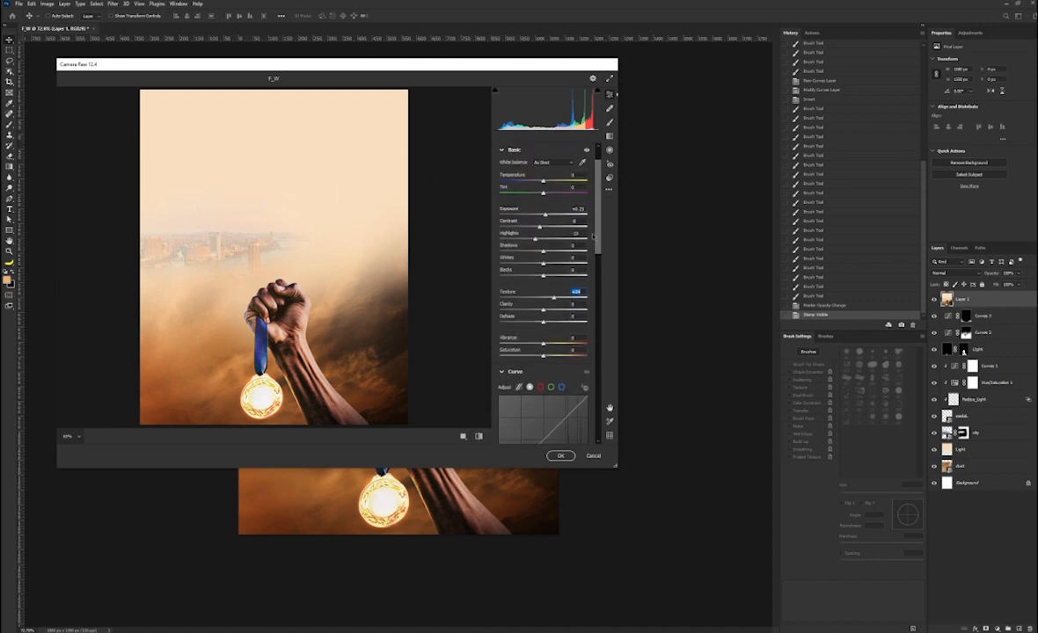
click(561, 455)
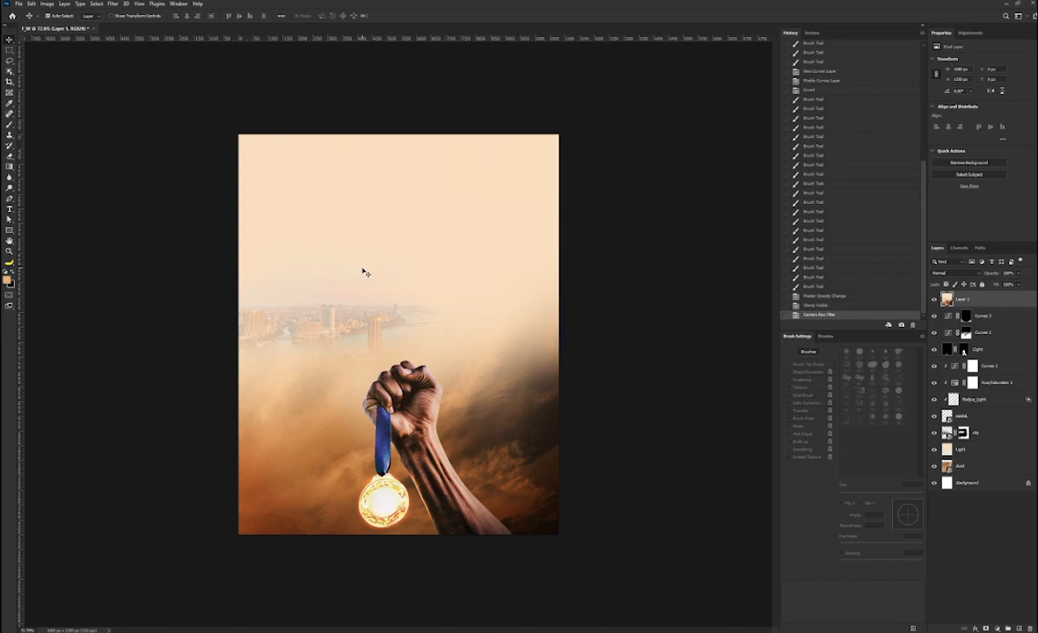
Show the layout guides and add the horizontal text "Finishing Well" above the skyline.
key(ctrl+h)
key(ctrl+h)
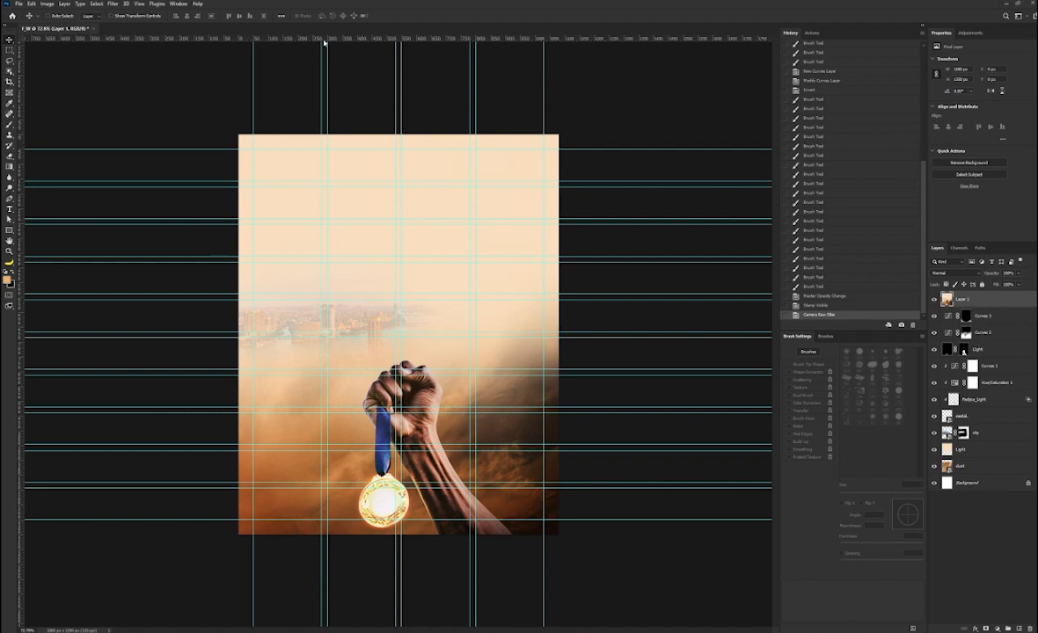
right_click(9, 209)
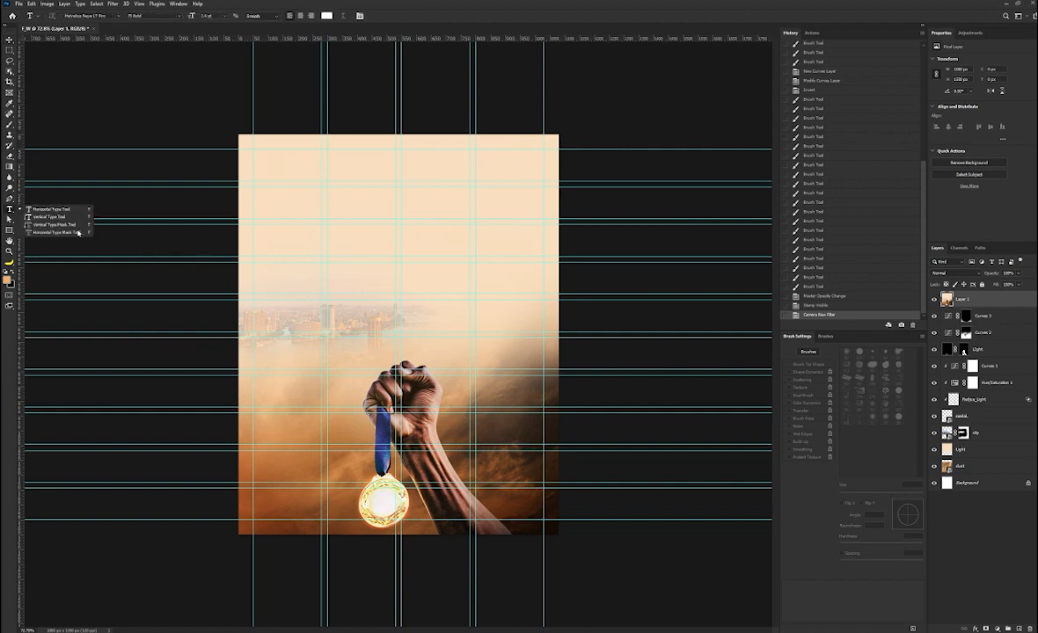
click(39, 211)
click(421, 273)
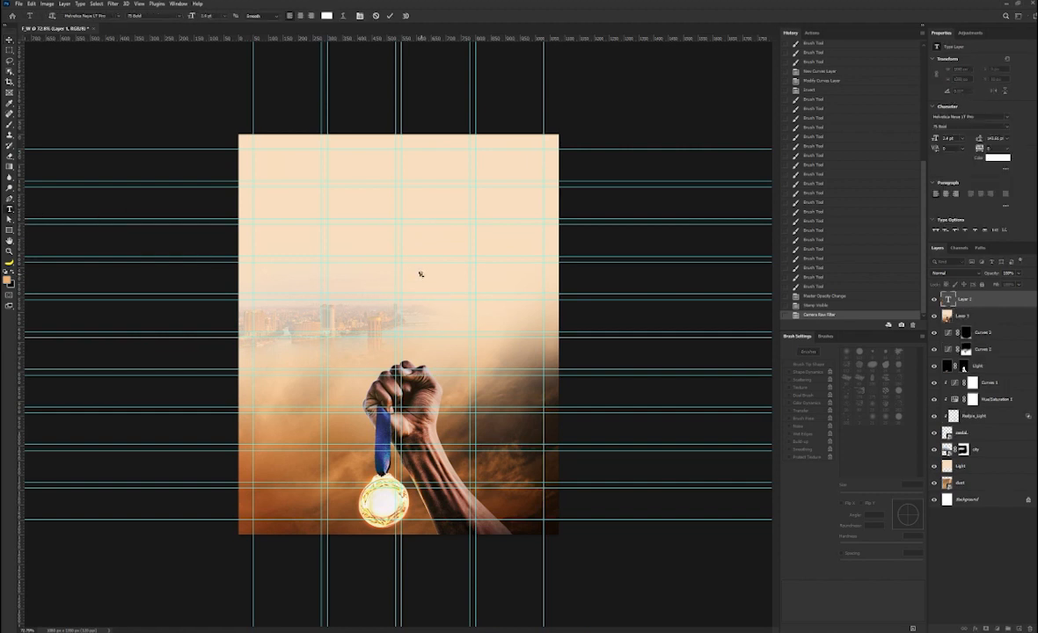
text(Finishing Well)
Scale the "Finishing Well" text up to about 545 px wide.
click(9, 40)
key(ctrl+t)
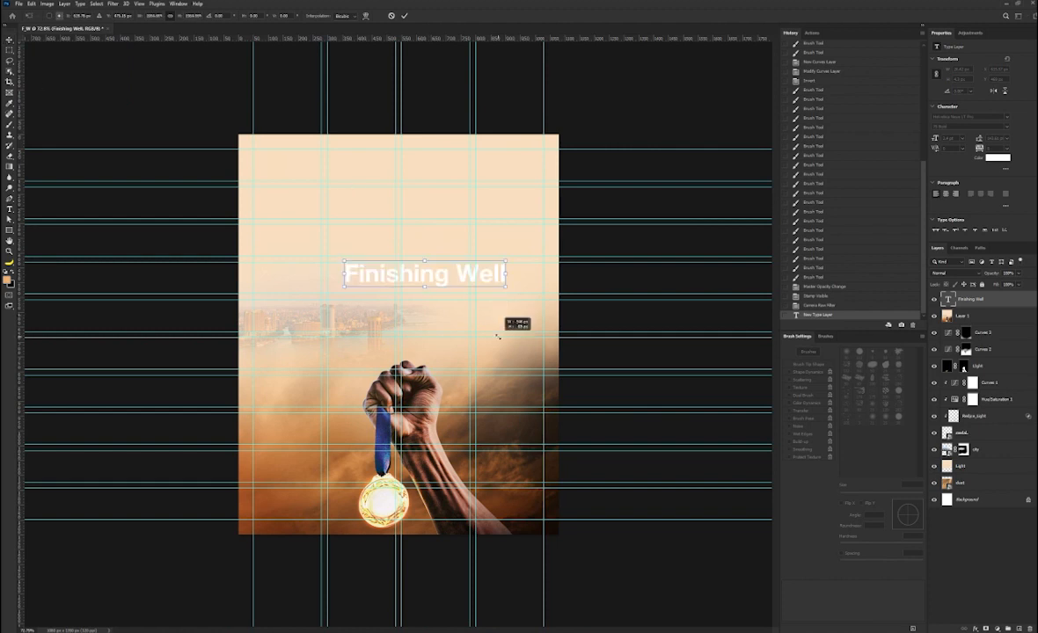
key(Return)
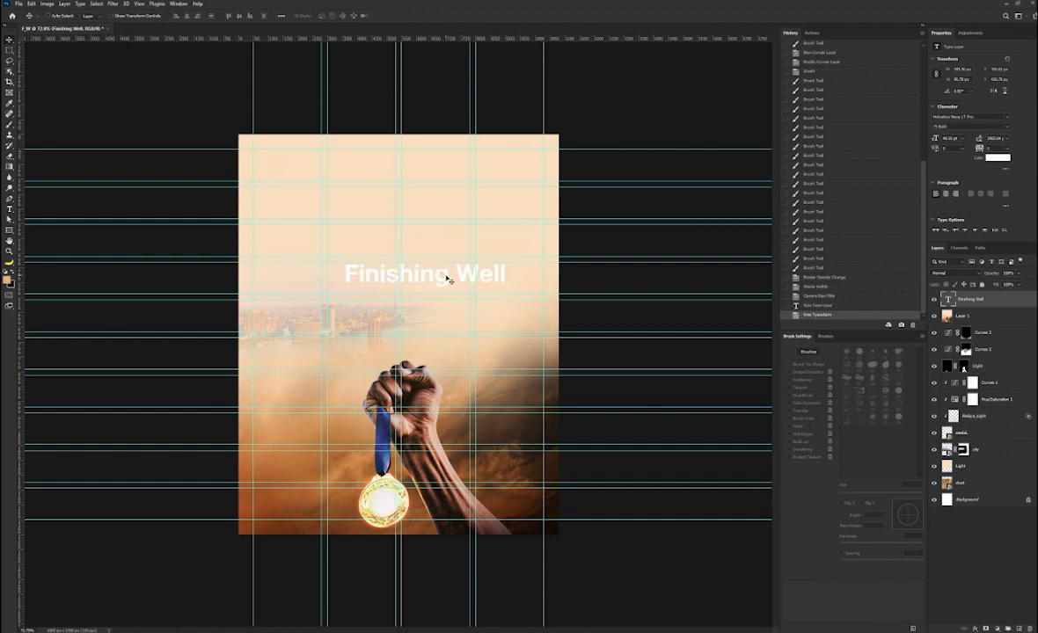
Recolour the "Finishing Well" title dark brown (#231b12) and set it in all caps.
double_click(949, 300)
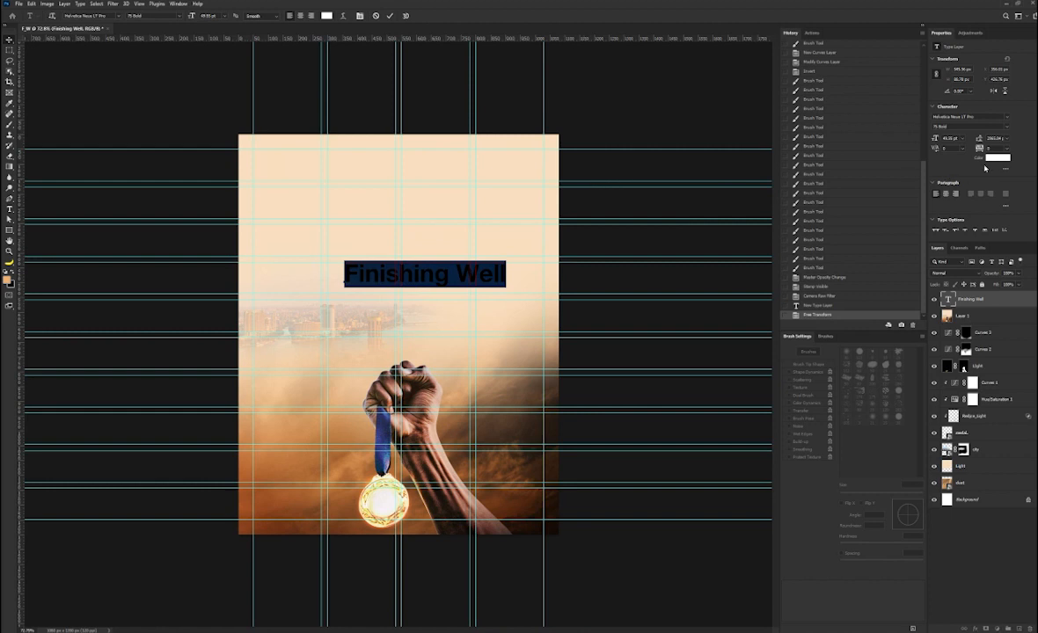
click(997, 158)
click(556, 411)
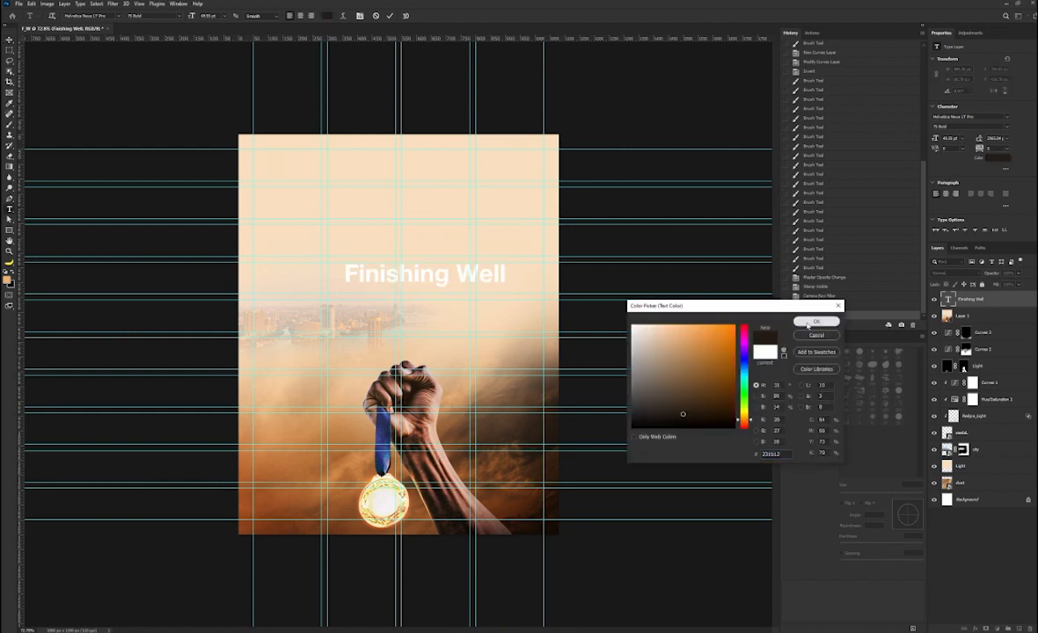
click(809, 323)
click(936, 214)
Break the title onto two lines so that "WELL" sits below "FINISHING".
click(475, 275)
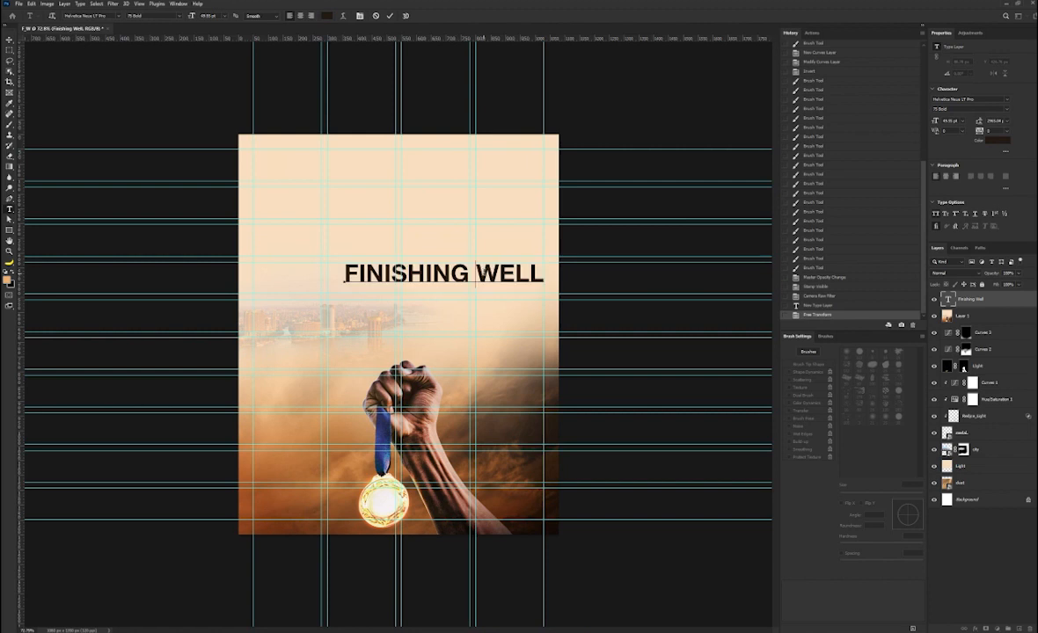
key(Delete)
key(Delete)
key(Delete)
key(Delete)
Set the leading of the whole two-line title to 52 pt.
key(ctrl+a)
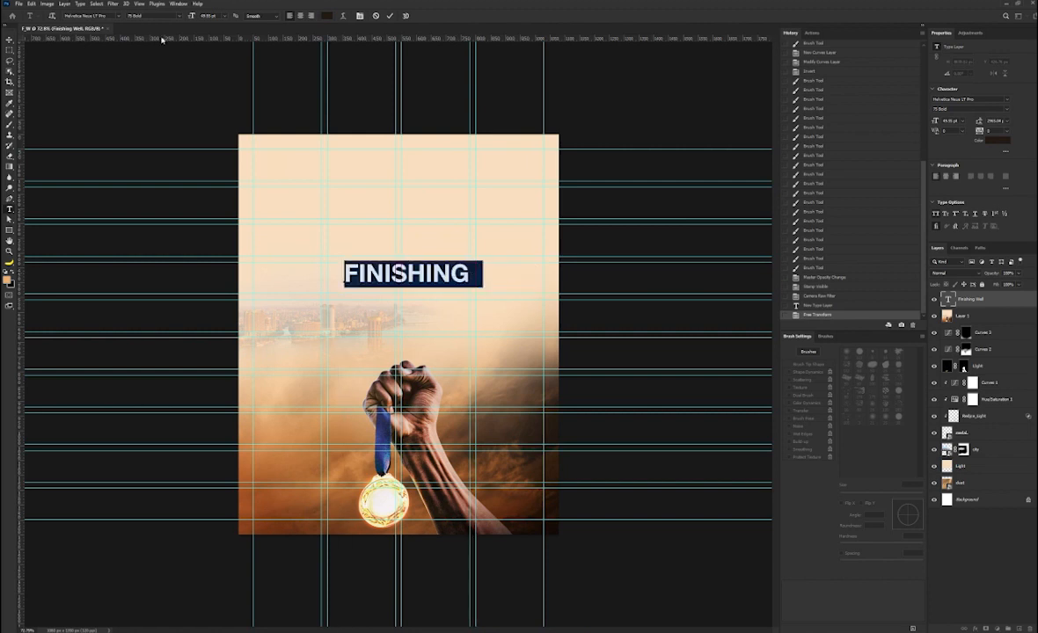
click(1007, 123)
click(1003, 143)
key(shift+Up)
key(shift+Up)
key(shift+Up)
key(shift+Up)
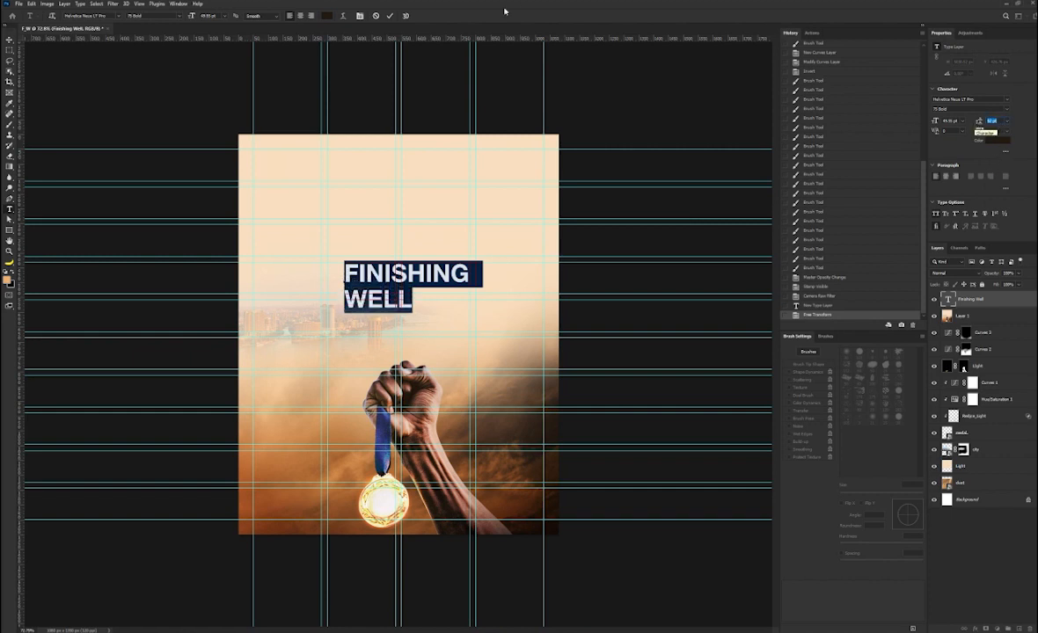
Tighten the title's tracking to -20.
click(975, 130)
key(shift+Down)
key(shift+Down)
key(shift+Down)
key(shift+Down)
key(shift+Up)
key(shift+Up)
Enlarge the title and position it to span from the second column guide to the poster's right margin guide.
click(10, 39)
drag(362, 279, 345, 276)
key(ctrl+t)
drag(446, 306, 556, 356)
key(Return)
drag(355, 280, 354, 278)
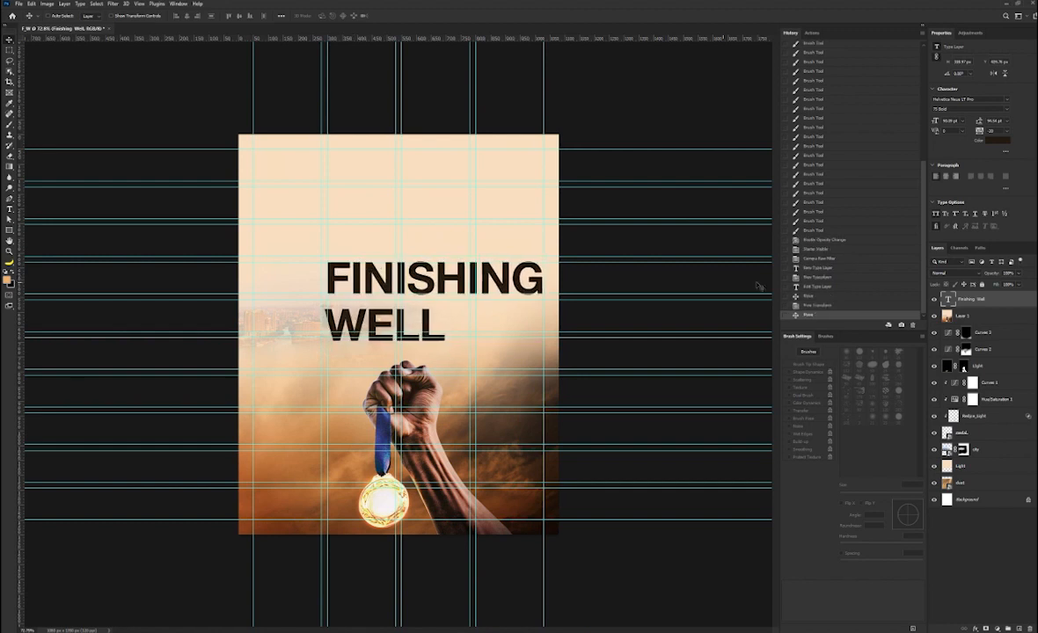
Reduce the leading of the enlarged title to 76 pt.
click(978, 122)
key(Down)
key(Down)
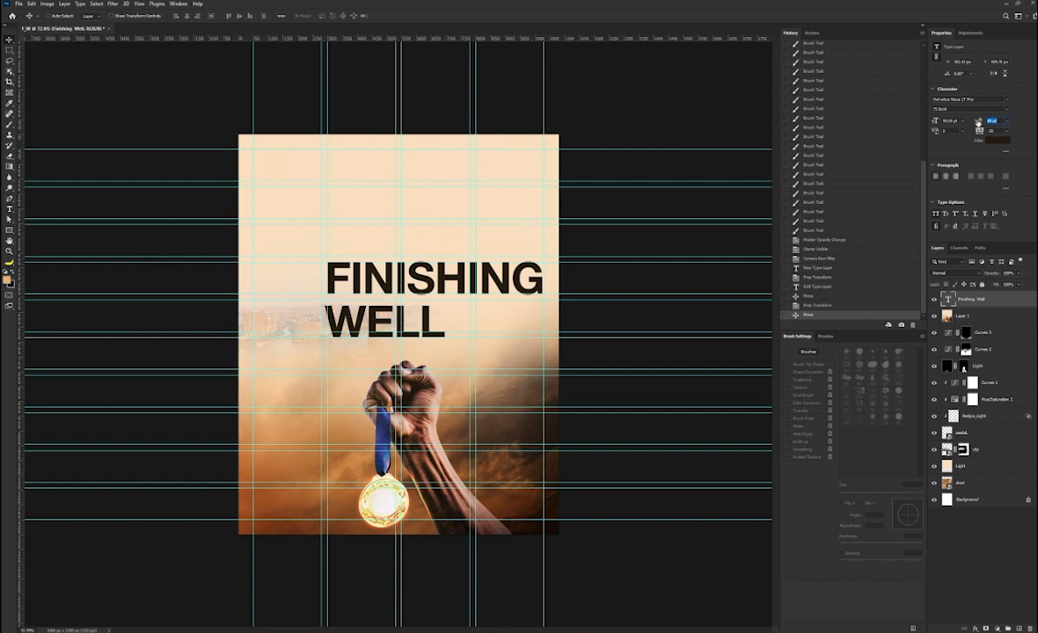
key(Down)
key(Down)
key(Down)
key(Return)
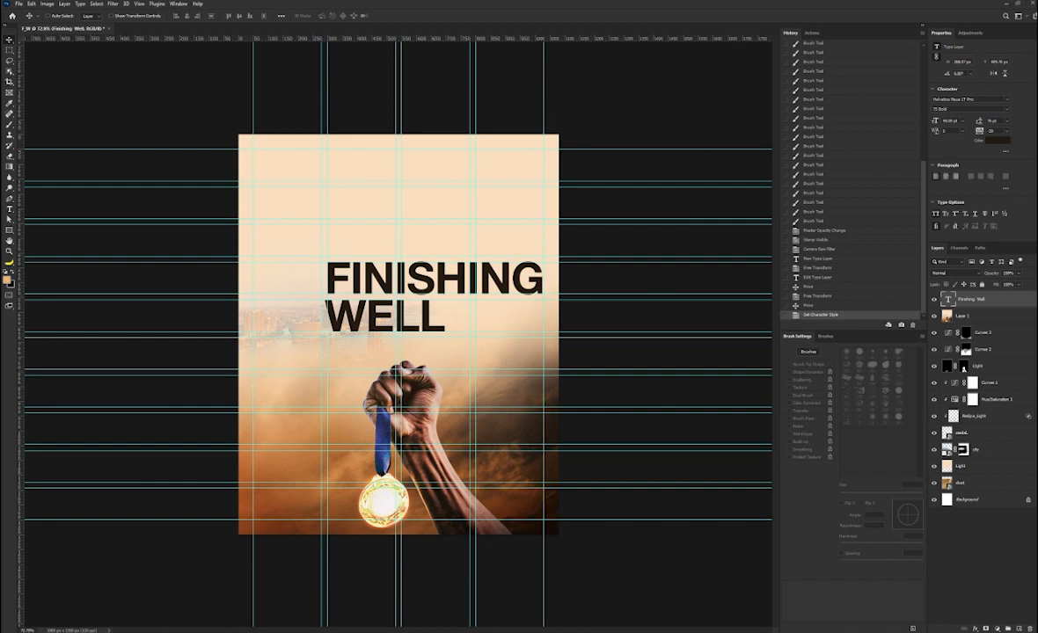
Add the text line "Engaging the Supernatural for a strong finish to 2020" above the title.
click(10, 210)
click(366, 202)
text(Engaging the Supernatural for a strong finish to 2020)
Scale the subtitle up and place it directly beneath "WELL", aligned with the title's left edge.
click(10, 40)
key(ctrl+t)
drag(406, 203, 660, 339)
key(Return)
drag(407, 208, 367, 345)
Change the subtitle's font style to 55 Roman.
double_click(368, 345)
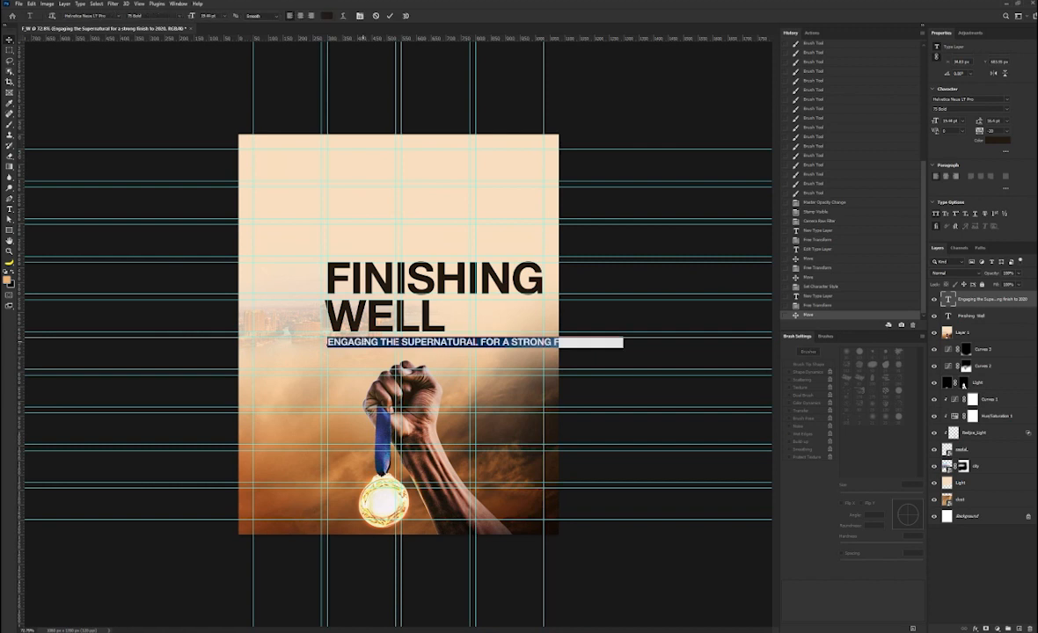
click(1005, 109)
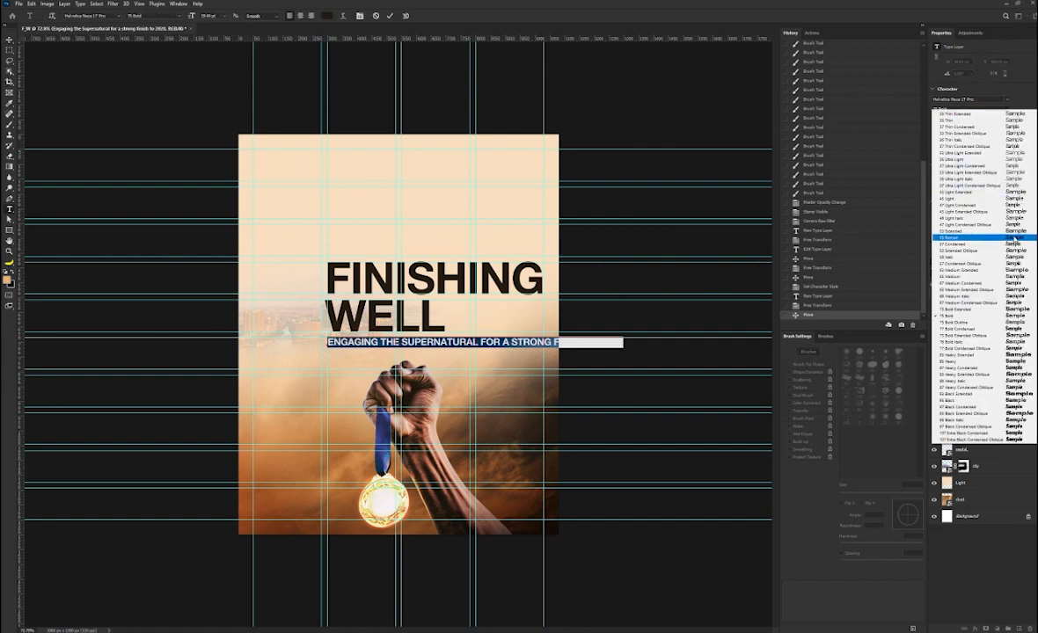
click(934, 221)
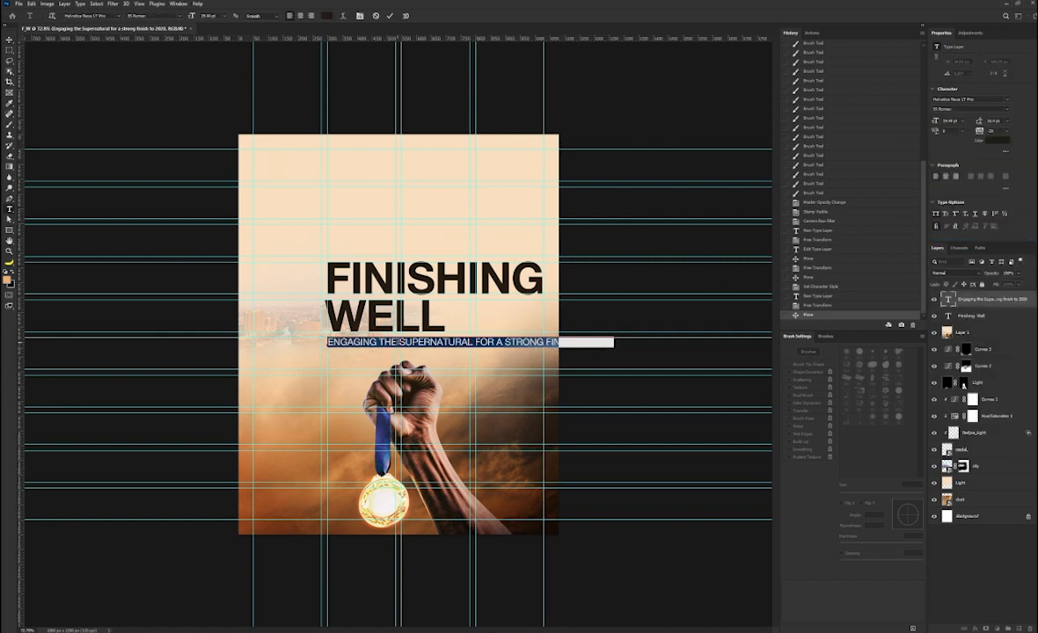
Break the subtitle into three lines, after "the" and after "for a".
click(399, 342)
key(Return)
click(434, 351)
key(Return)
Increase the leading of the whole three-line subtitle to about 22 pt.
key(ctrl+a)
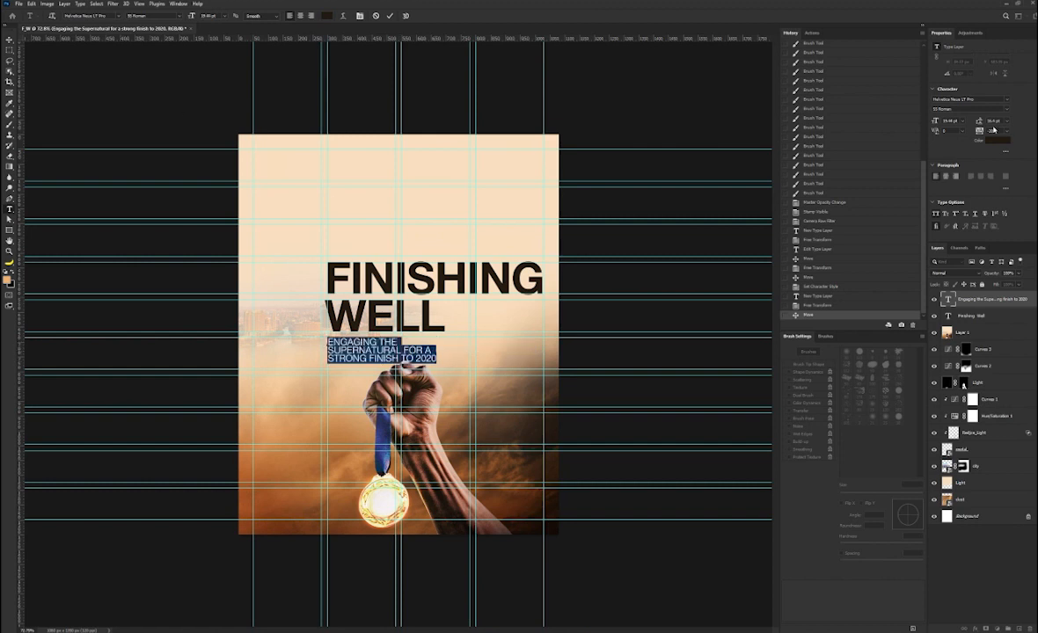
key(Up)
key(Up)
key(Up)
key(Up)
key(Up)
key(Up)
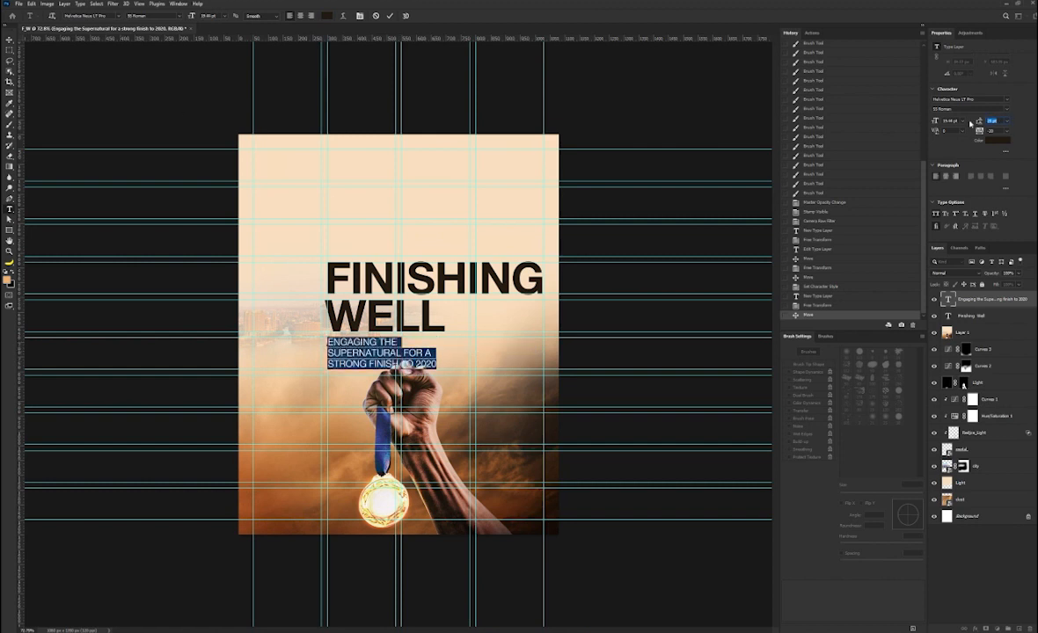
Scale the subtitle down so it ends near the poster's central column guides.
click(8, 40)
key(ctrl+t)
drag(438, 369, 398, 359)
key(Return)
Make only "2020" in the subtitle bold.
double_click(381, 353)
double_click(384, 354)
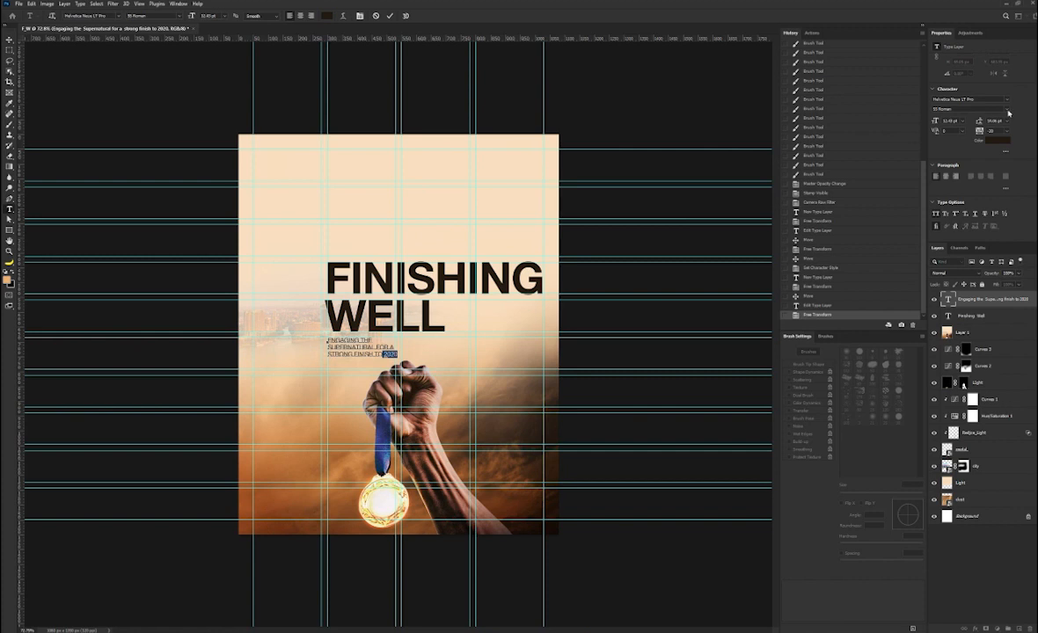
click(1009, 113)
click(907, 293)
click(11, 41)
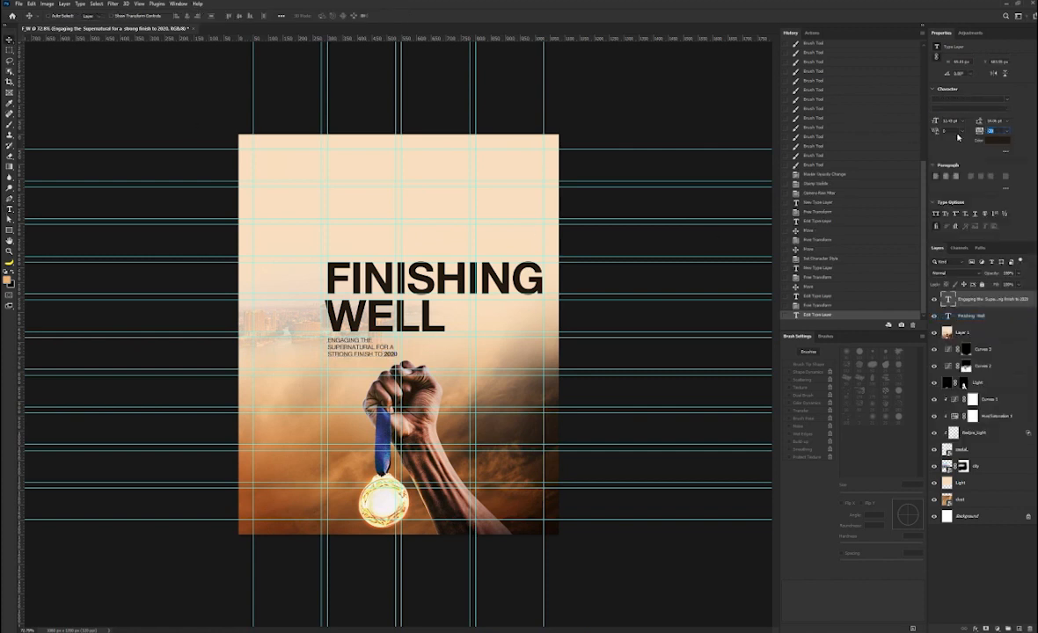
Set the subtitle's tracking to 0 and enlarge it slightly to meet the central column guide.
key(ctrl)
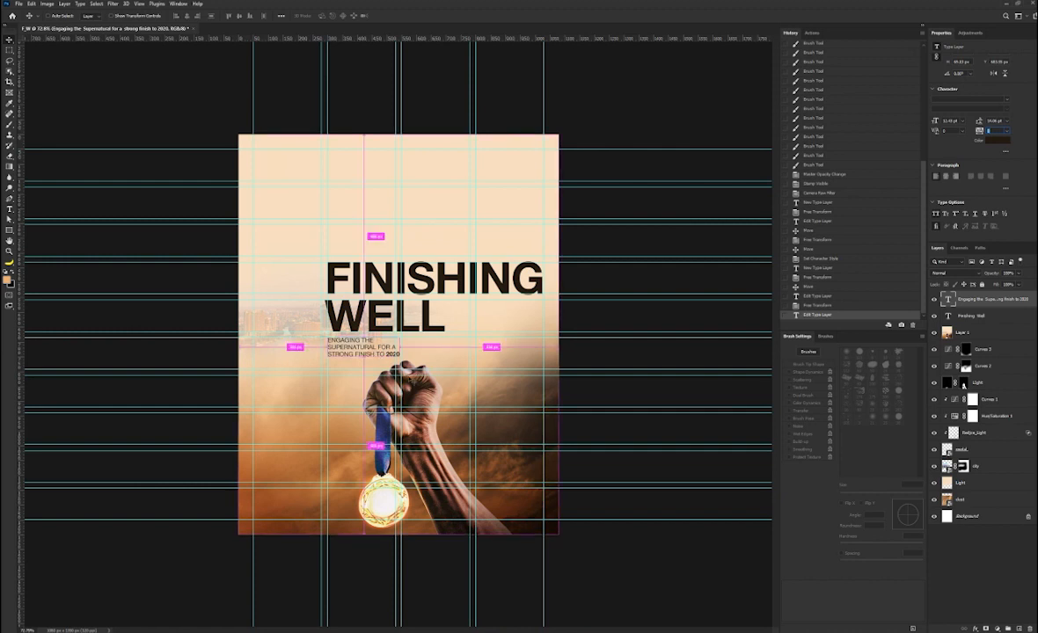
click(396, 355)
key(ctrl+t)
drag(399, 357, 402, 359)
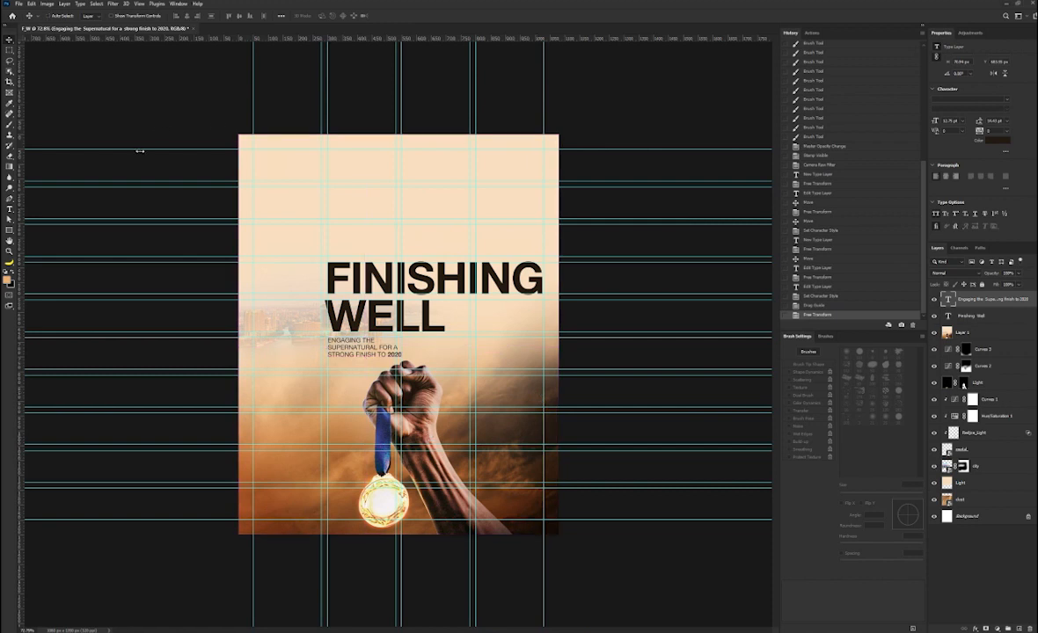
Add the text "8.30am" above the title, scale it up and turn off all caps.
click(10, 209)
click(357, 203)
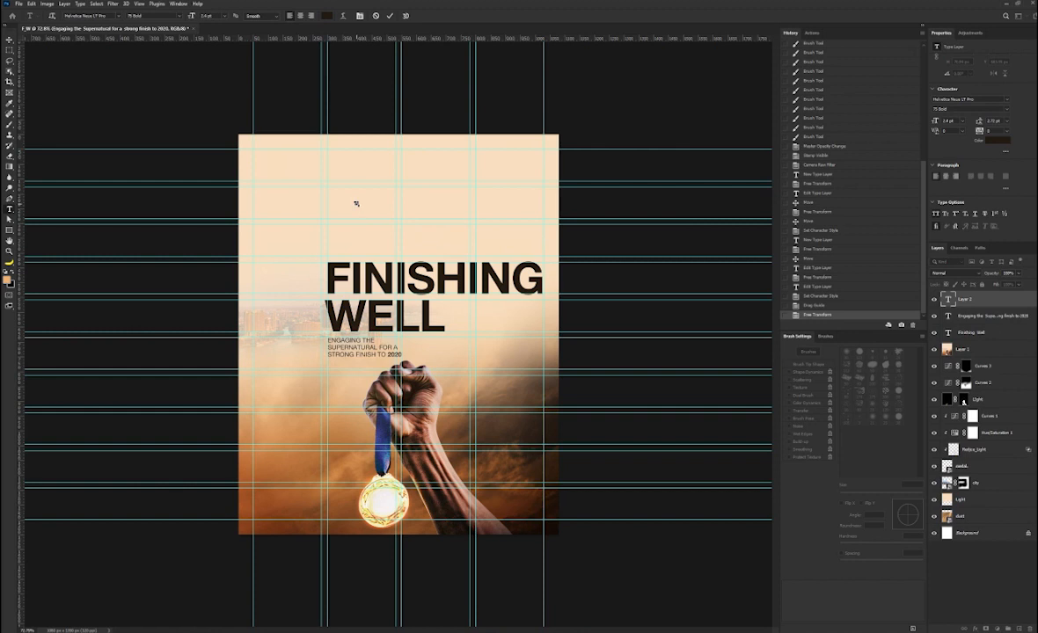
click(7, 42)
key(ctrl+t)
drag(361, 206, 411, 218)
key(Return)
key(ctrl+shift+k)
Move "8.30am" beside the forearm in the poster's lower right and size it to the last column.
drag(381, 210, 504, 458)
key(ctrl+t)
key(Return)
Recolour "8.30am" golden yellow, with hue 41, saturation 86 and brightness 100.
click(998, 140)
click(399, 490)
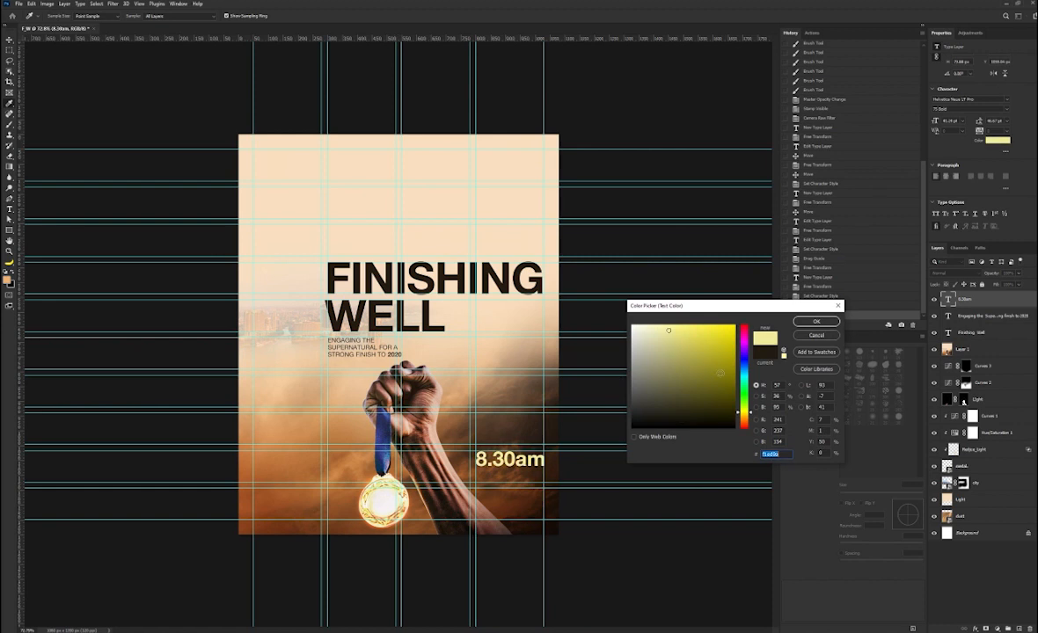
drag(743, 414, 744, 417)
drag(722, 327, 721, 309)
key(Return)
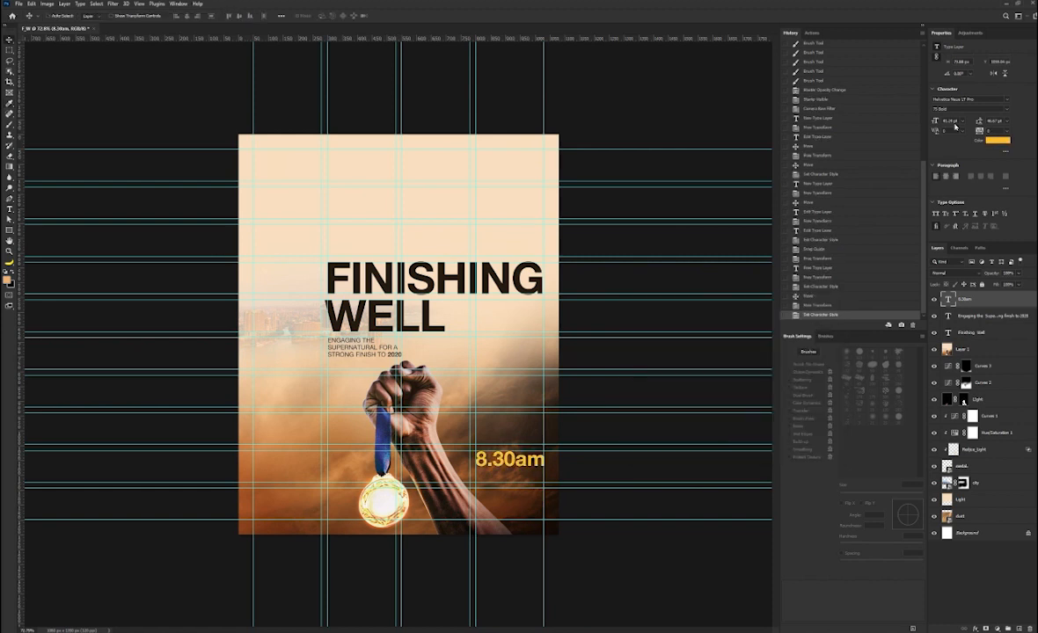
Set the tracking of "8.30am" to -40 and scale it back out to the right margin guide.
text(-40)
key(Return)
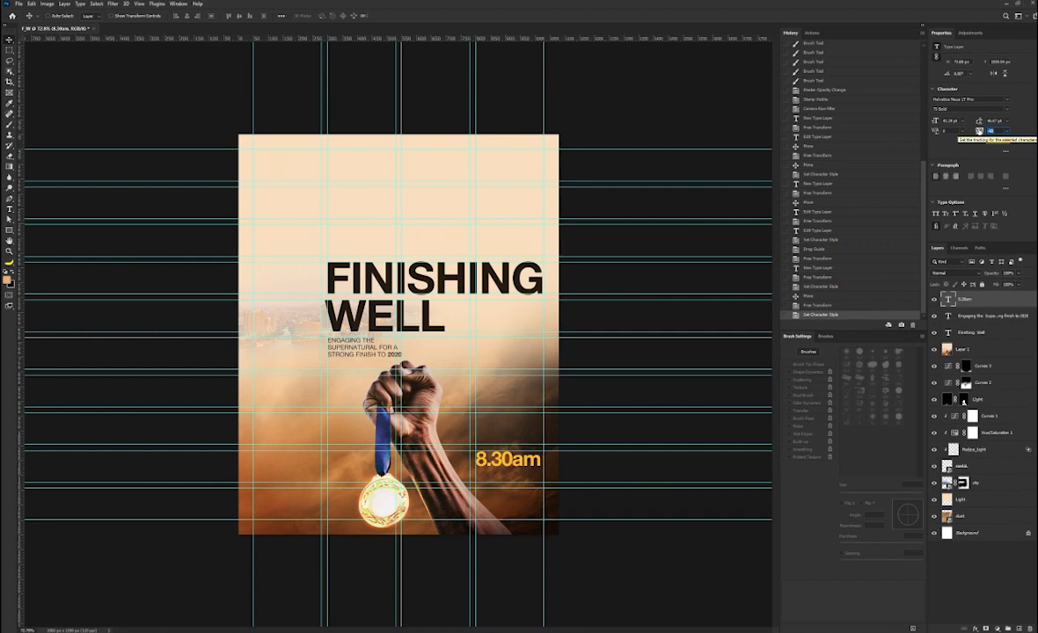
key(ctrl)
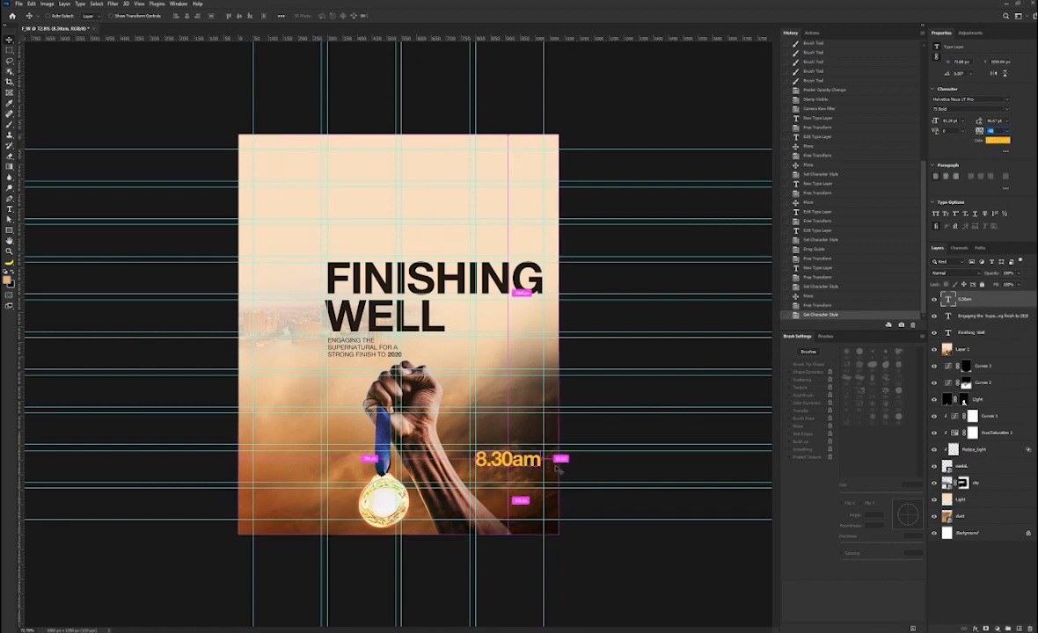
key(ctrl+t)
drag(541, 469, 545, 472)
key(Return)
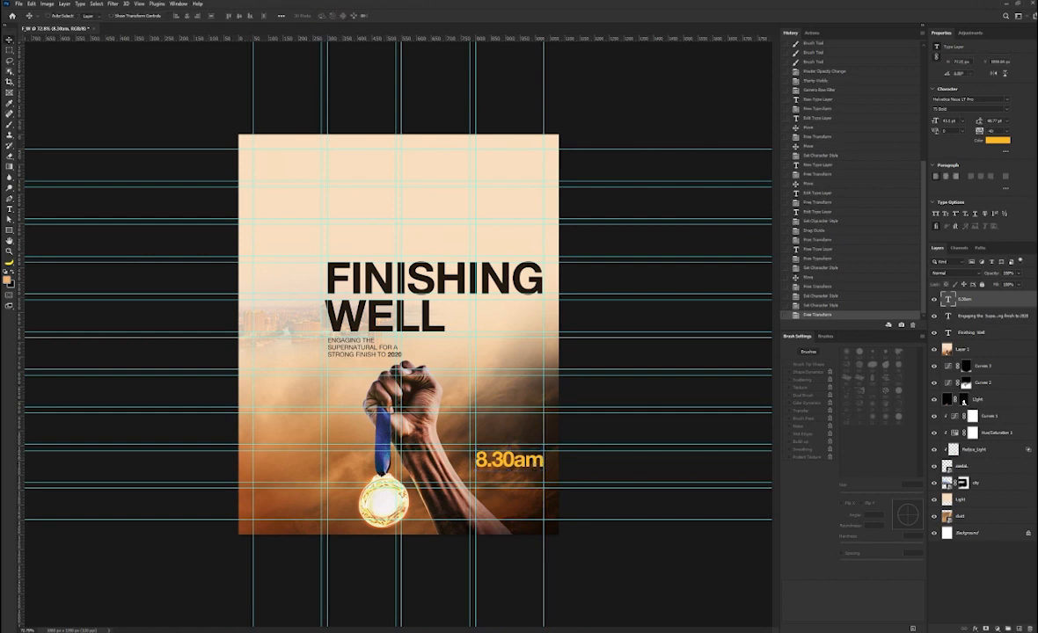
Add the text "Sundays in November" above the title and scale it up.
click(10, 211)
click(344, 210)
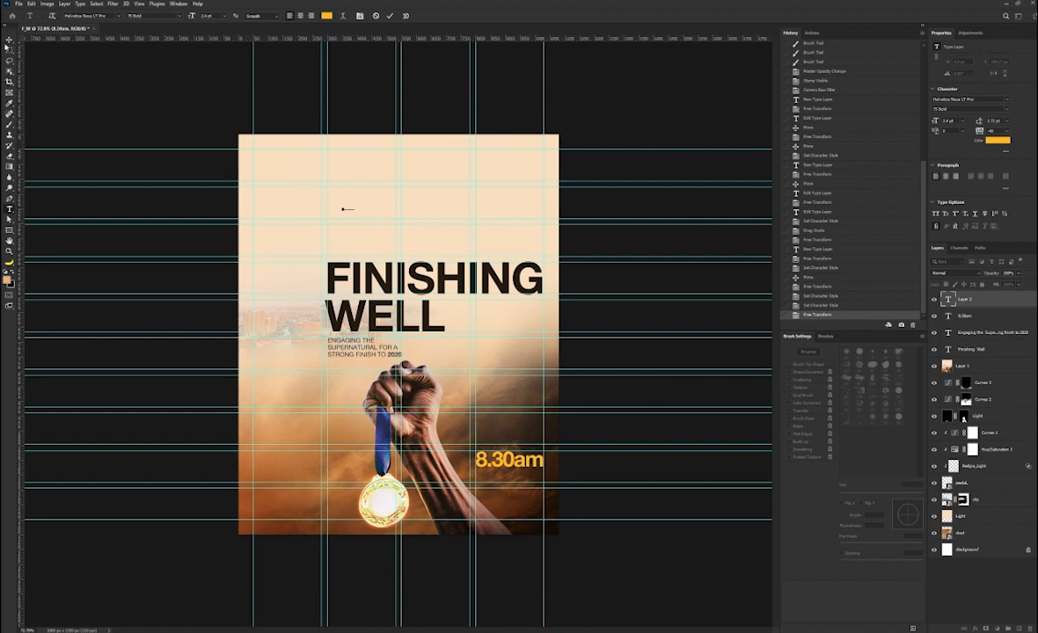
text(Sundays in November)
drag(355, 211, 514, 318)
key(Return)
Break "Sundays in November" before "November" and tighten the leading between its two lines.
double_click(444, 216)
click(440, 215)
key(Return)
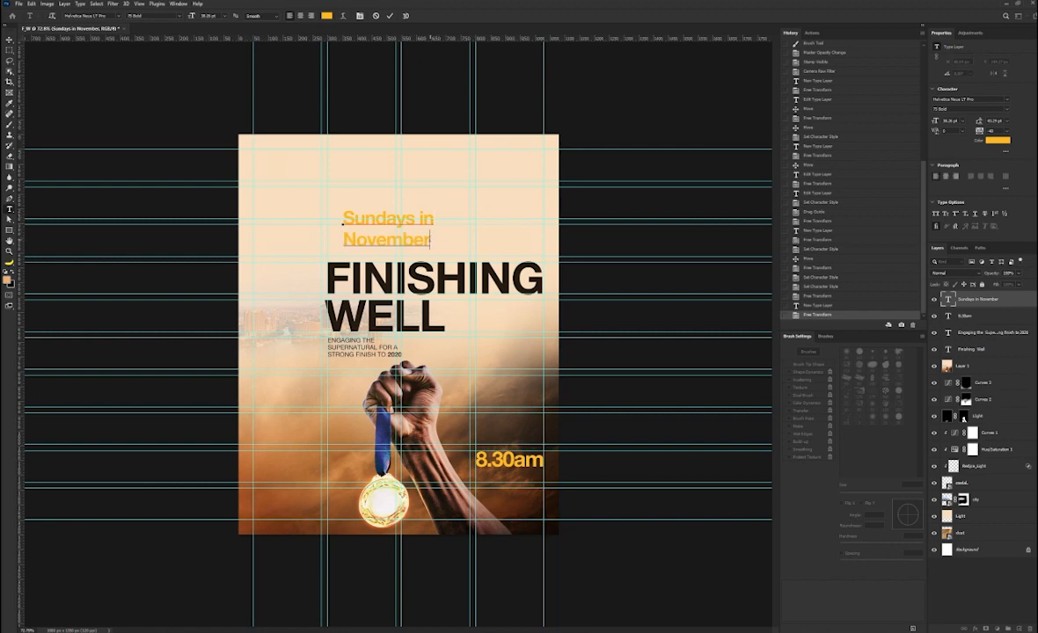
key(ctrl+a)
key(Down)
key(Down)
key(Down)
key(Down)
key(Down)
key(Down)
key(Down)
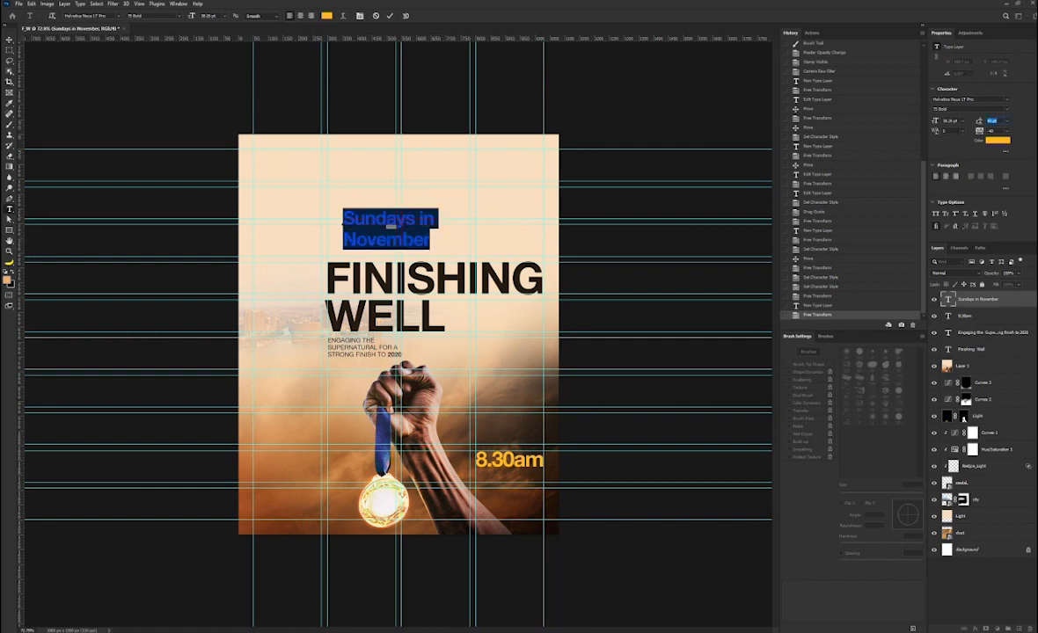
Move "Sundays in November" below "8.30am" and scale it down to the same column width.
click(10, 40)
drag(382, 221, 522, 507)
key(ctrl+t)
key(Return)
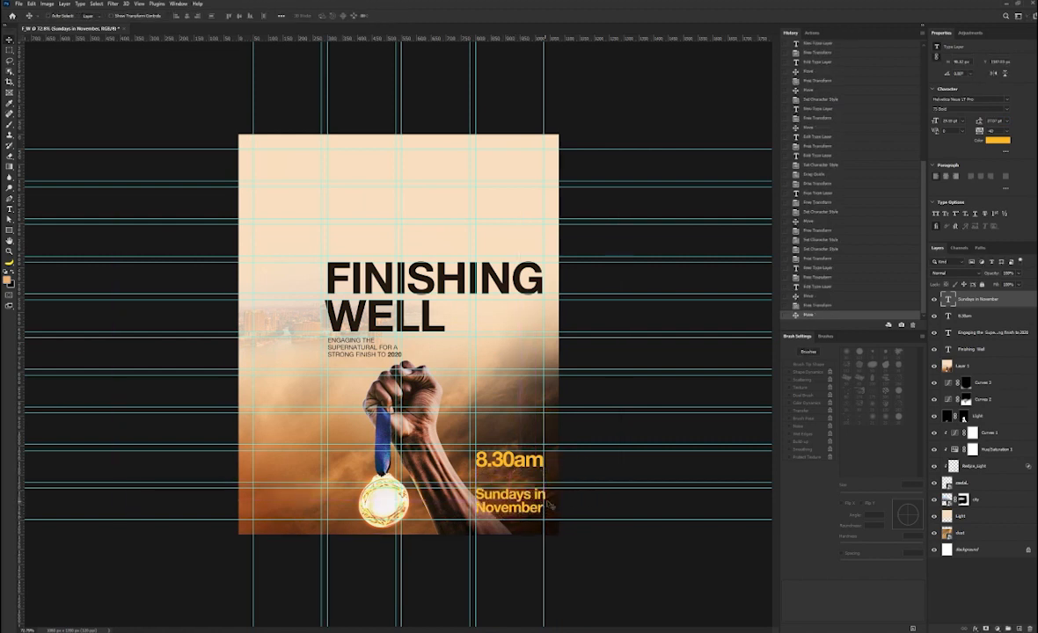
Change the colour of "Sundays in November" to white.
click(989, 141)
drag(668, 343, 616, 294)
click(810, 325)
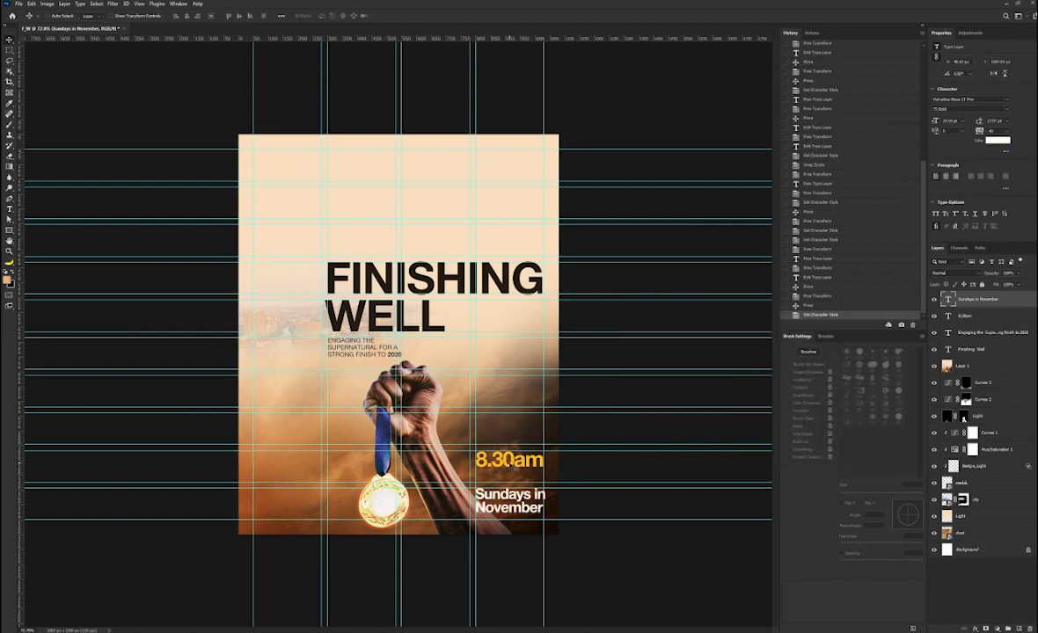
Fit "Sundays in November" to about 232 px wide and move "8.30am" down to sit just above it.
key(ctrl+t)
key(Return)
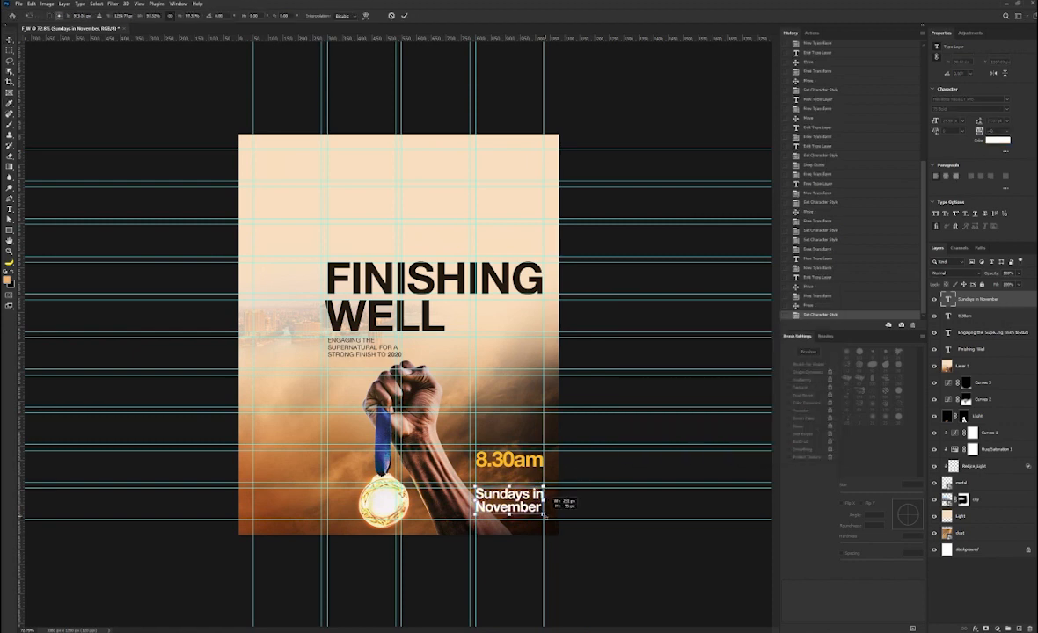
click(505, 466)
drag(506, 468, 506, 482)
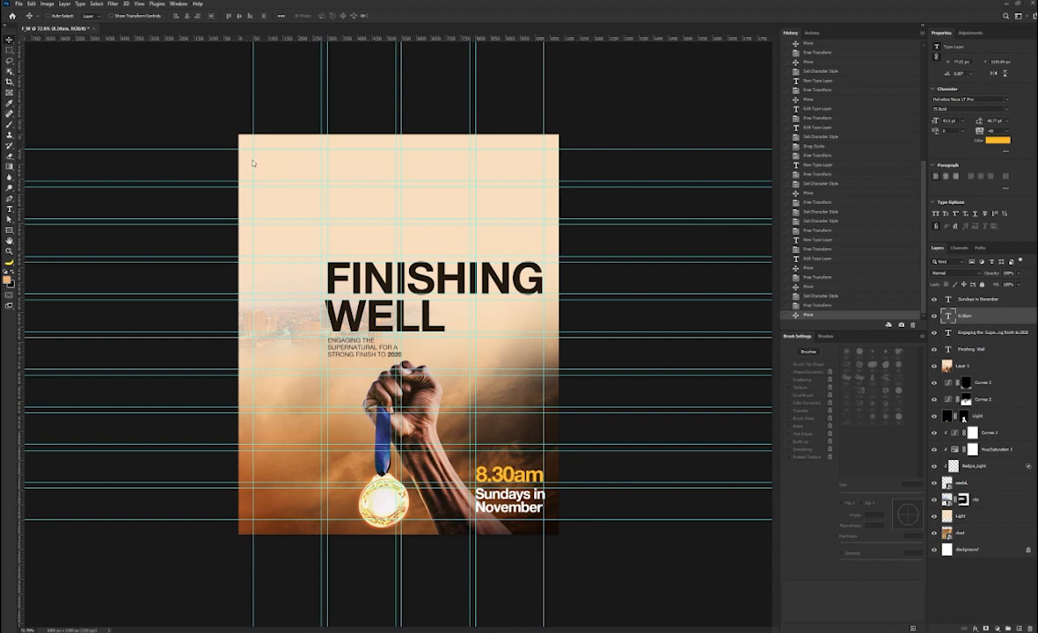
Add the venue's name and address as a single text line near the poster's top and scale it up.
click(10, 209)
click(289, 169)
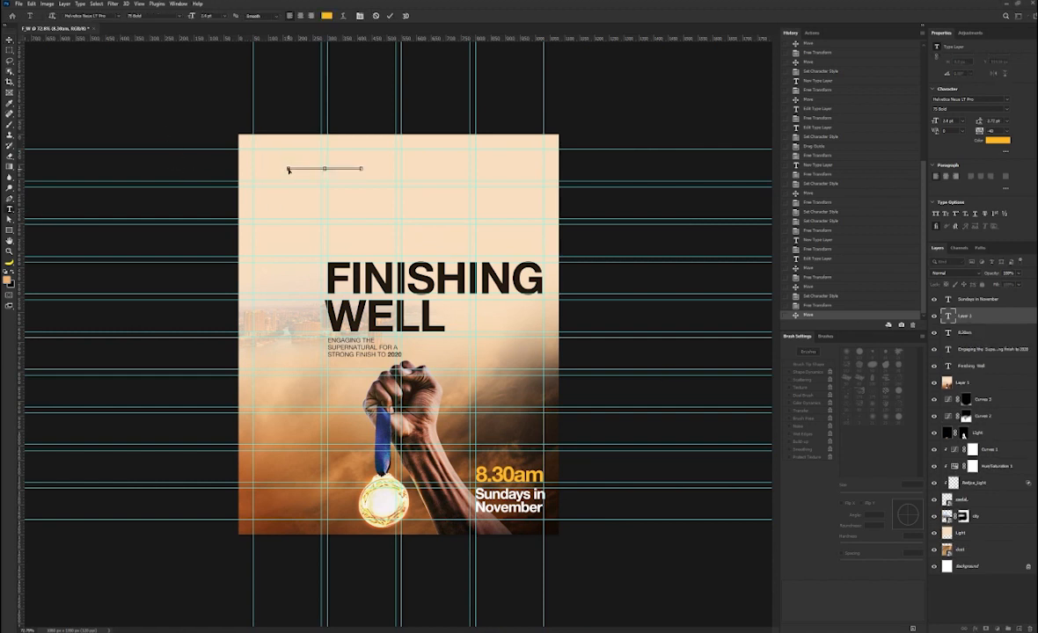
click(9, 40)
key(ctrl+t)
drag(363, 171, 613, 313)
key(Return)
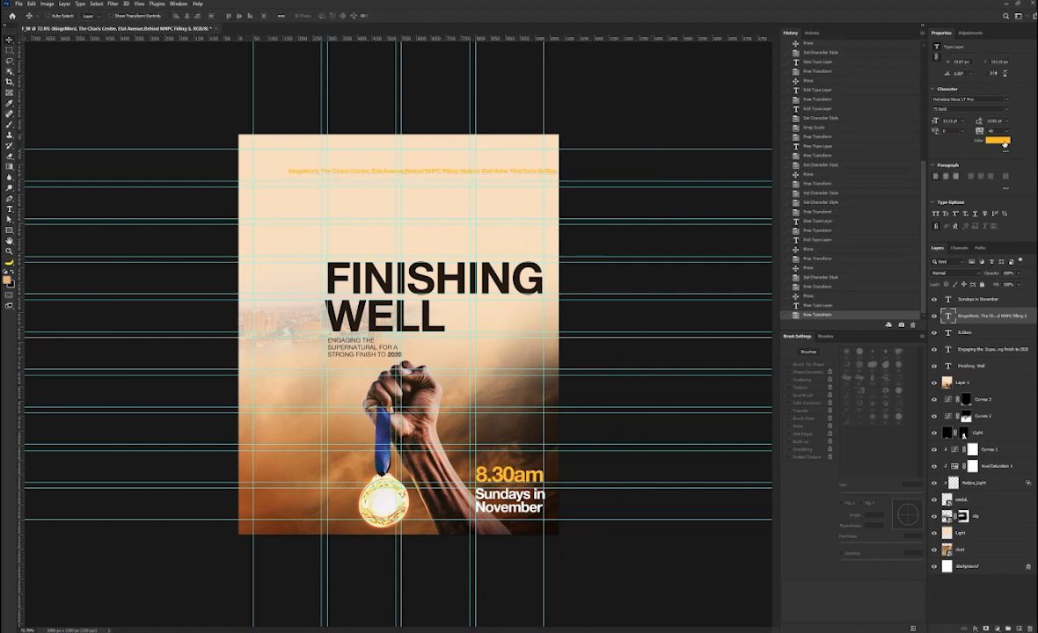
Change the venue address line's colour to white (ffffff) and its font style to 55 Roman.
click(998, 141)
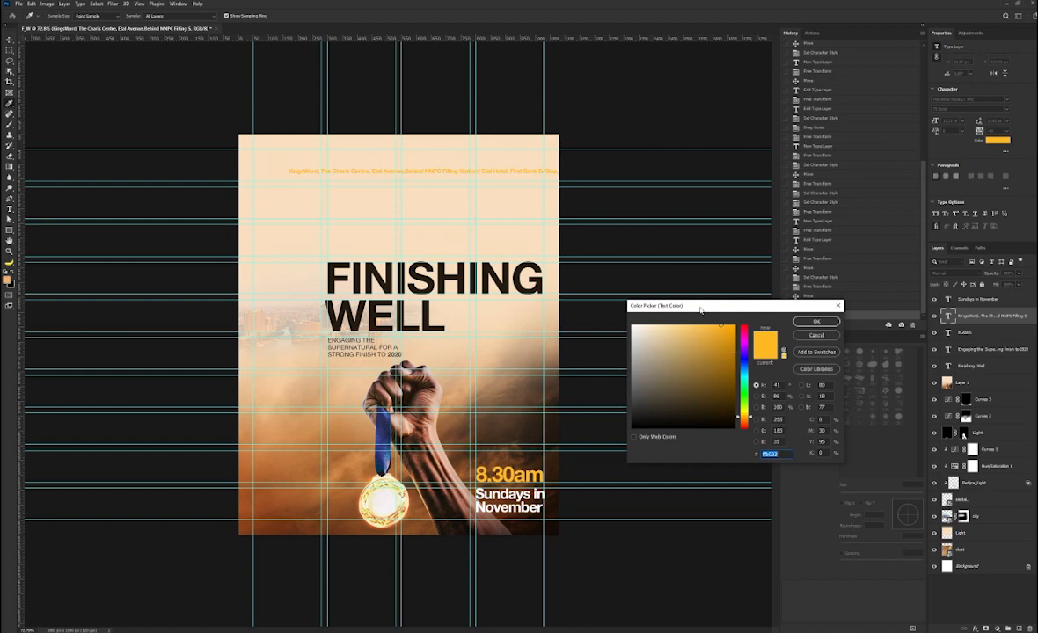
text(ffffff)
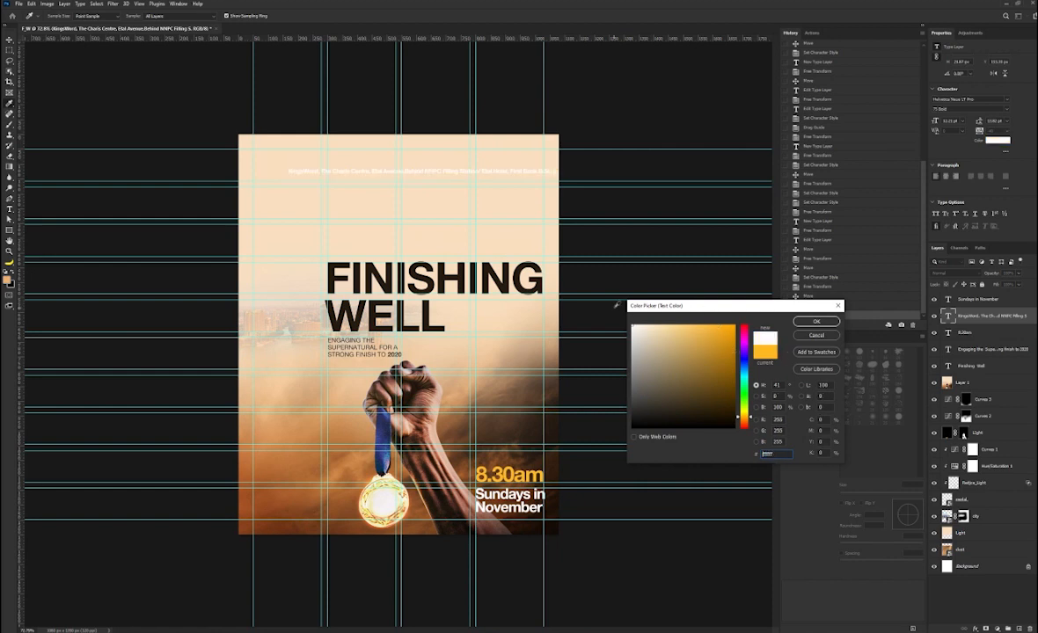
key(Return)
click(1008, 109)
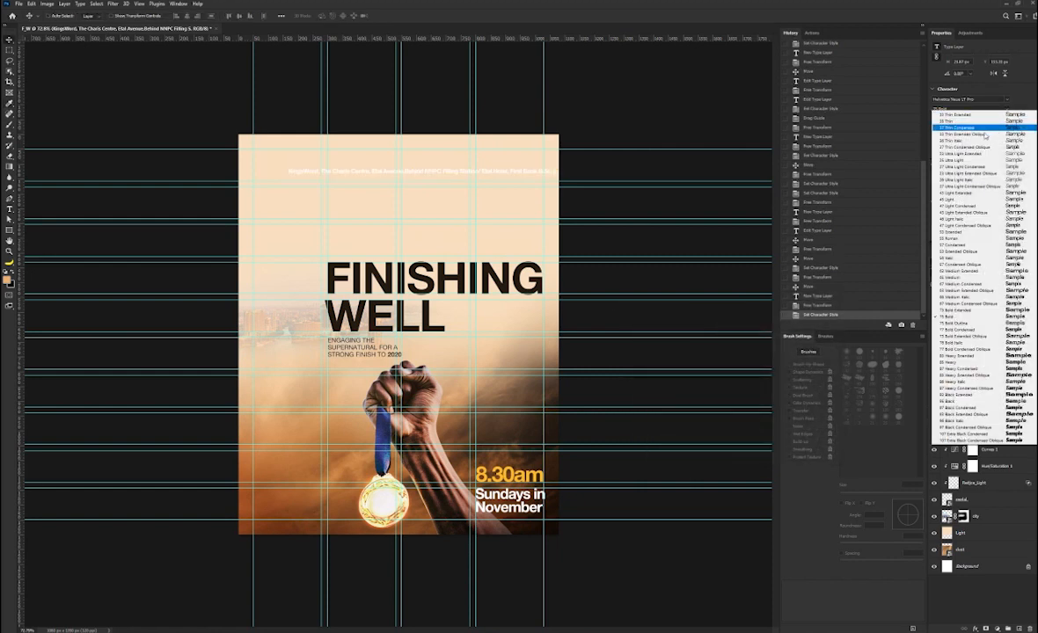
click(991, 240)
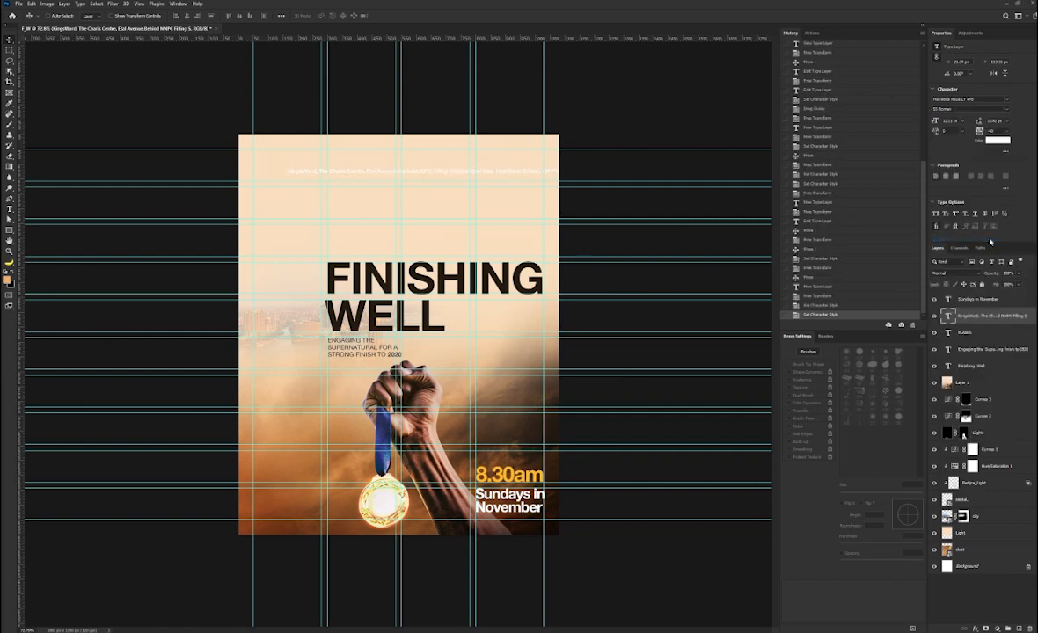
Move the venue address line to the poster's bottom edge and scale it down to fit between the outer margin guides.
drag(427, 176, 428, 527)
key(ctrl+t)
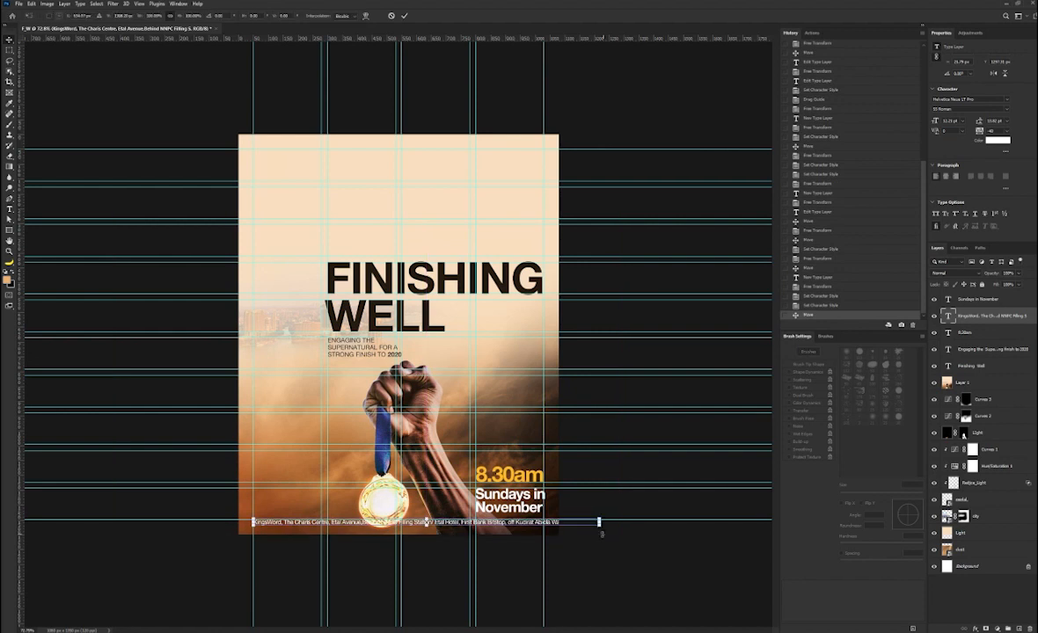
drag(599, 524, 547, 528)
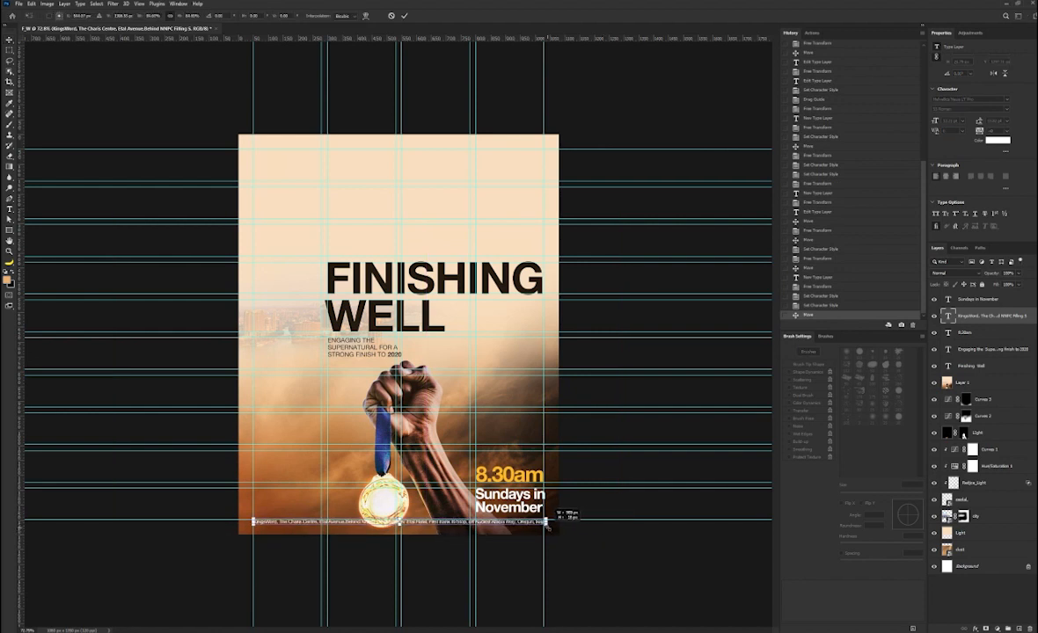
key(Return)
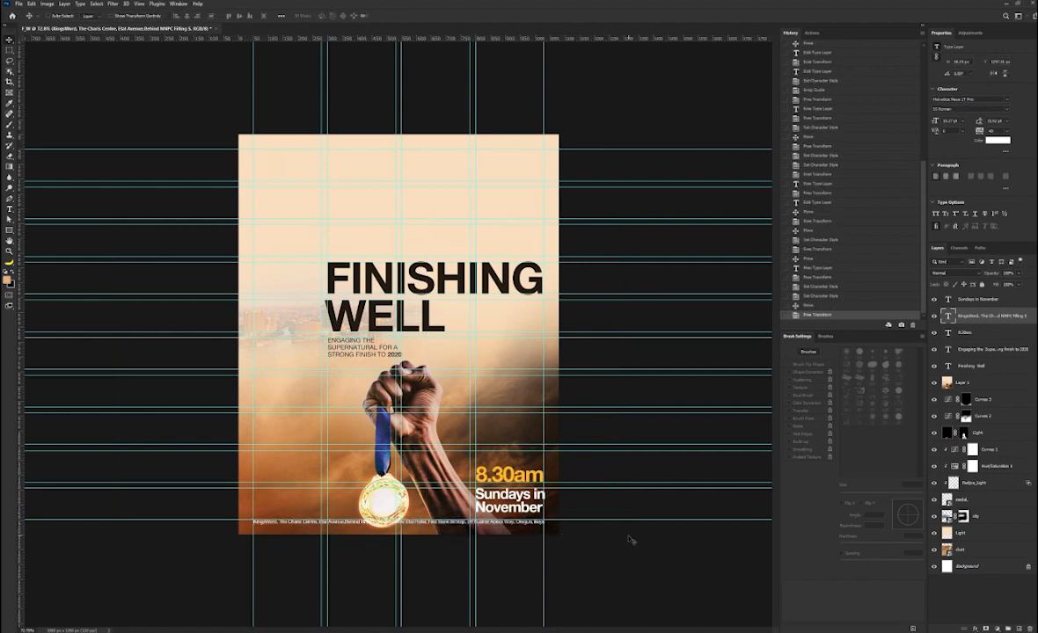
Nudge a guide near the medal, and hide all guides with Layer 1 selected.
drag(385, 487, 383, 513)
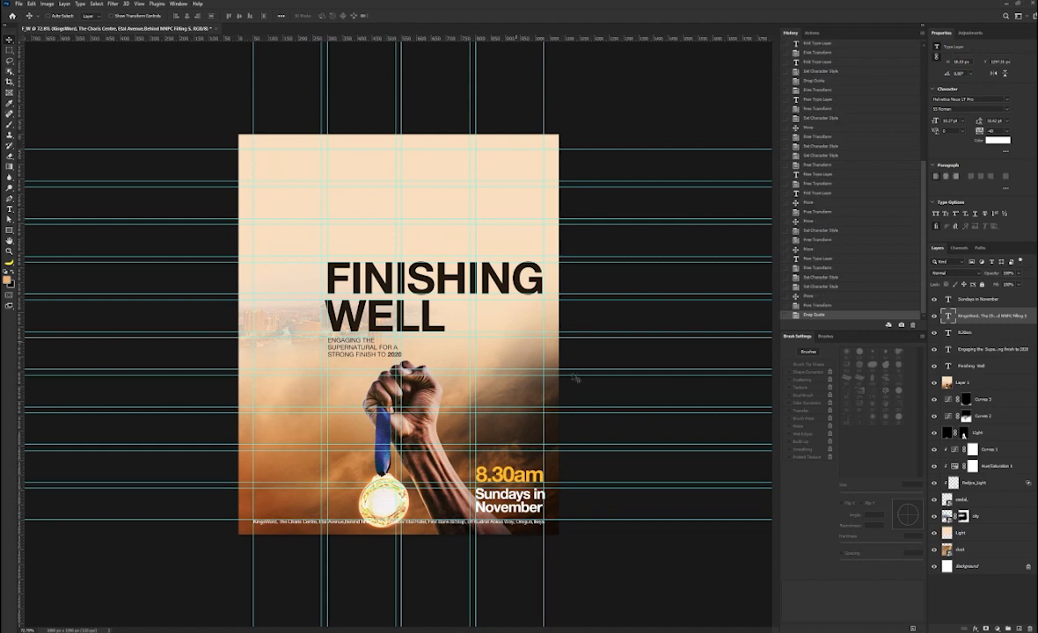
click(967, 385)
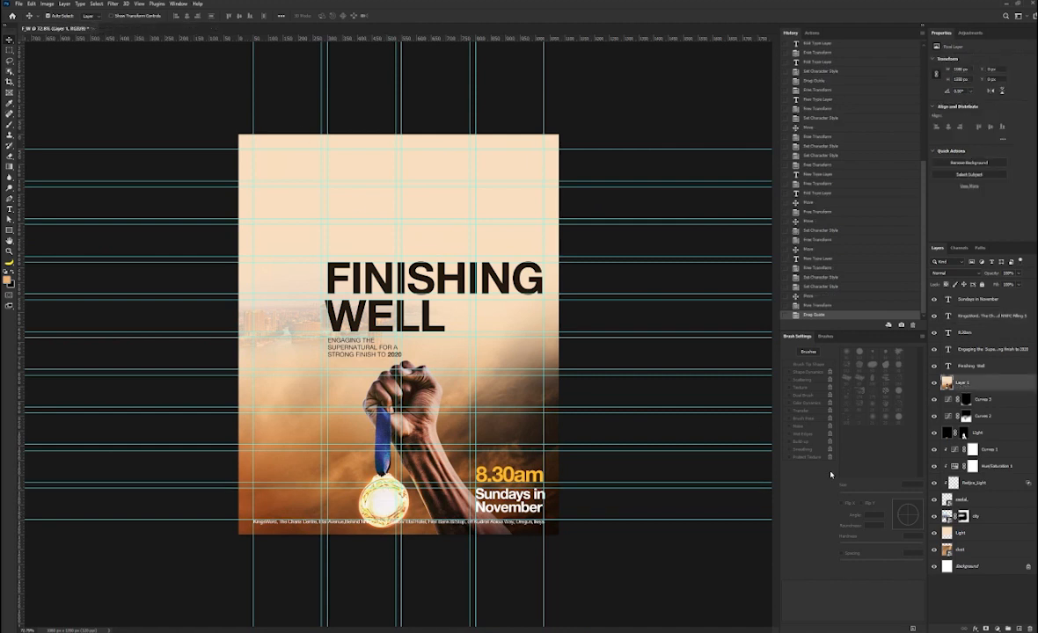
key(ctrl+h)
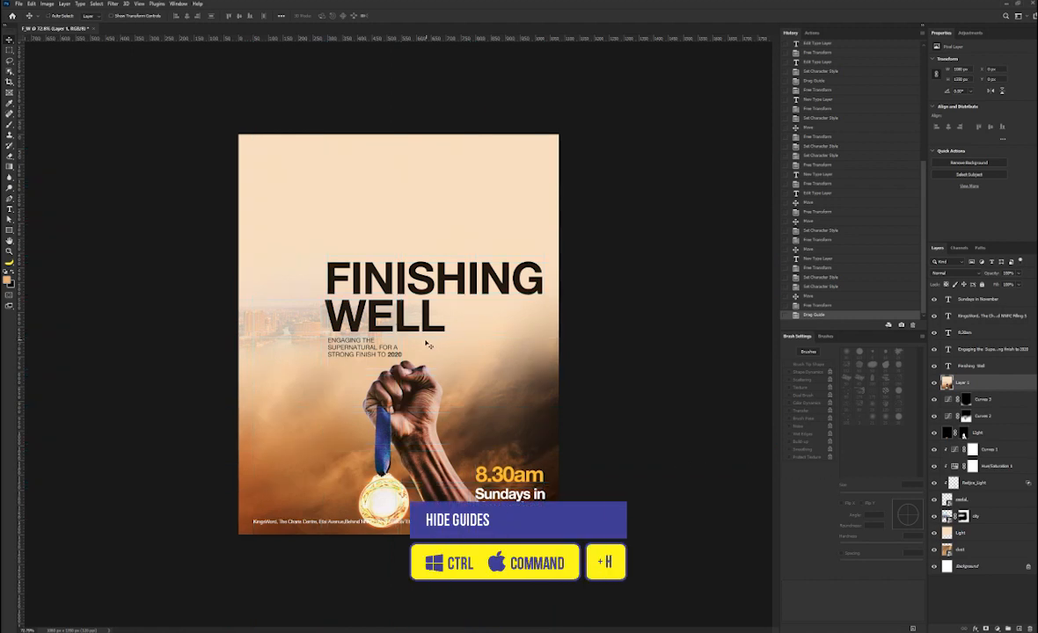